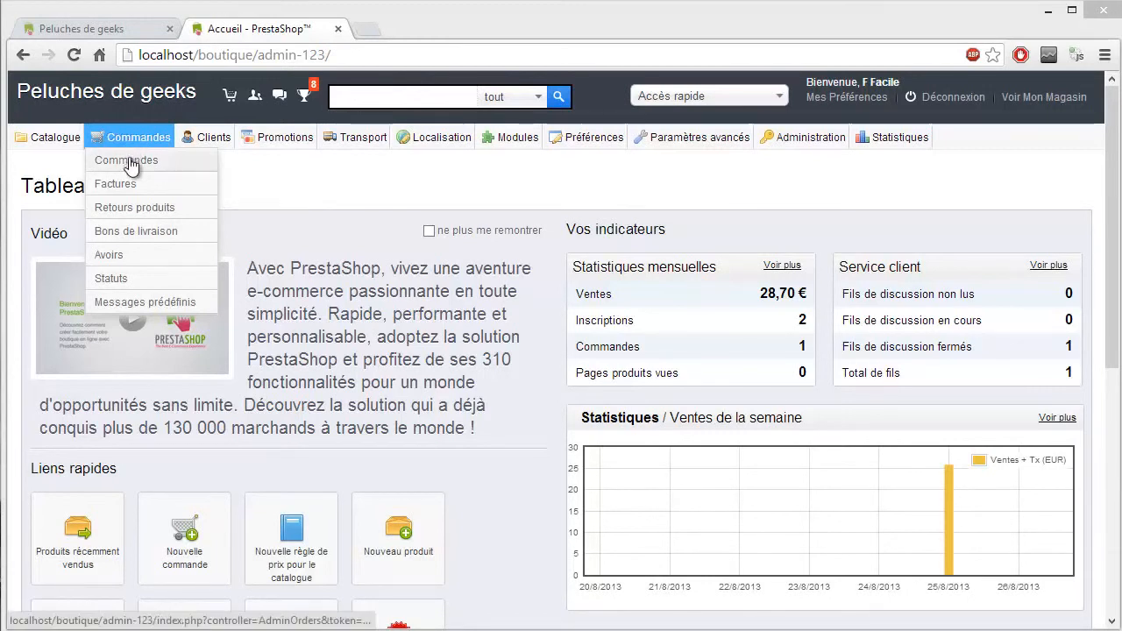
# Open Commandes, Retours produits, Statuts and Messages prédéfinis each in a background tab
pyautogui.middleClick(128, 163)
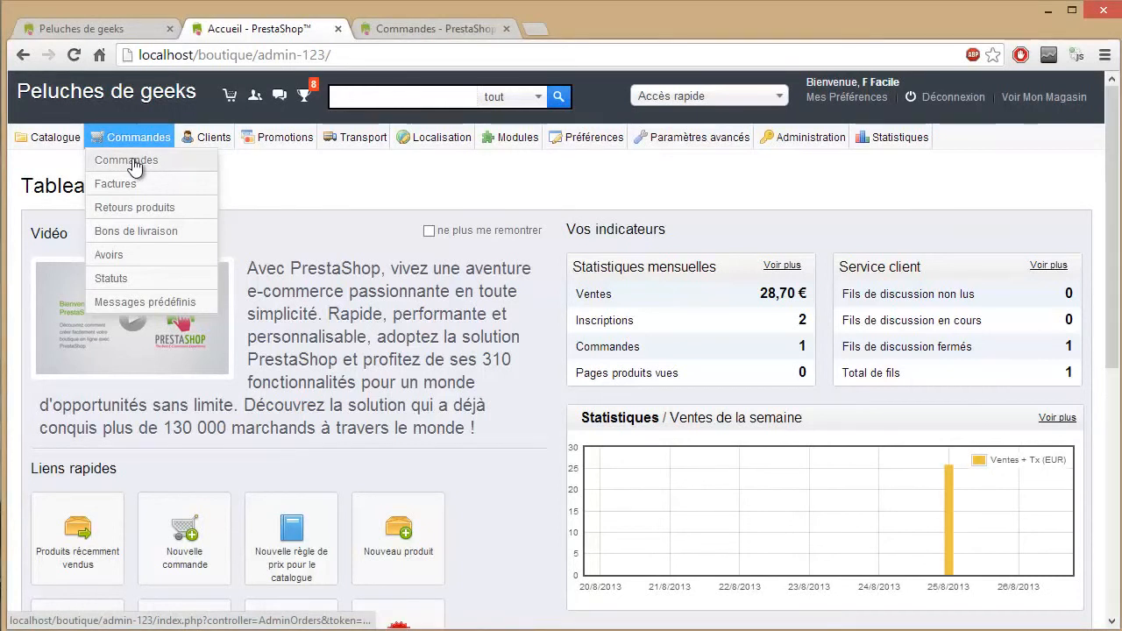
pyautogui.middleClick(142, 215)
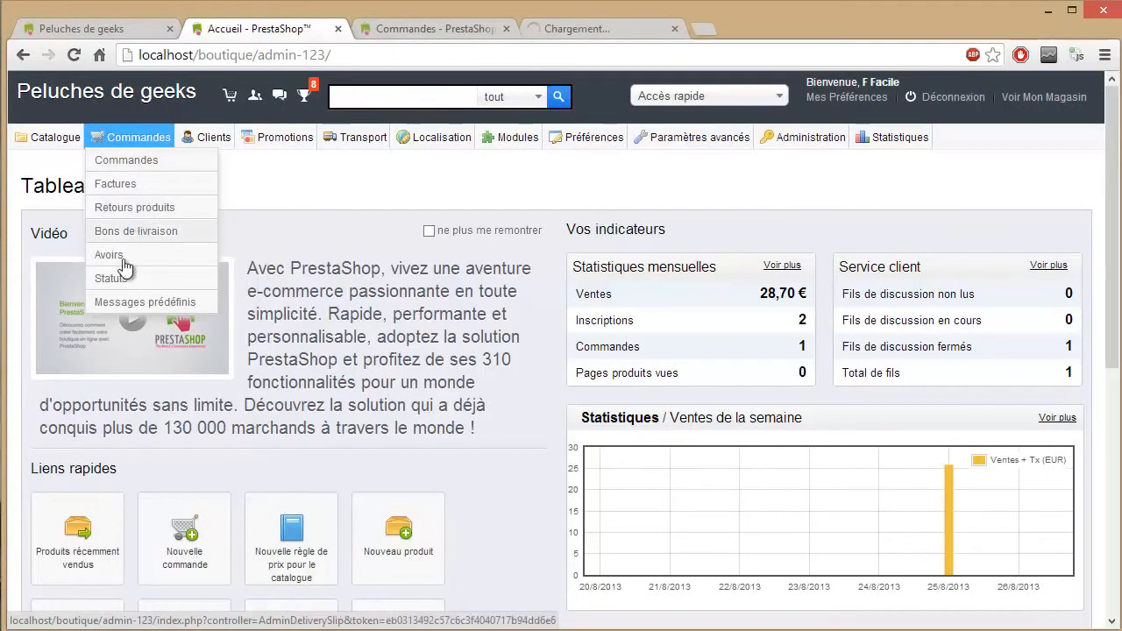
pyautogui.middleClick(120, 303)
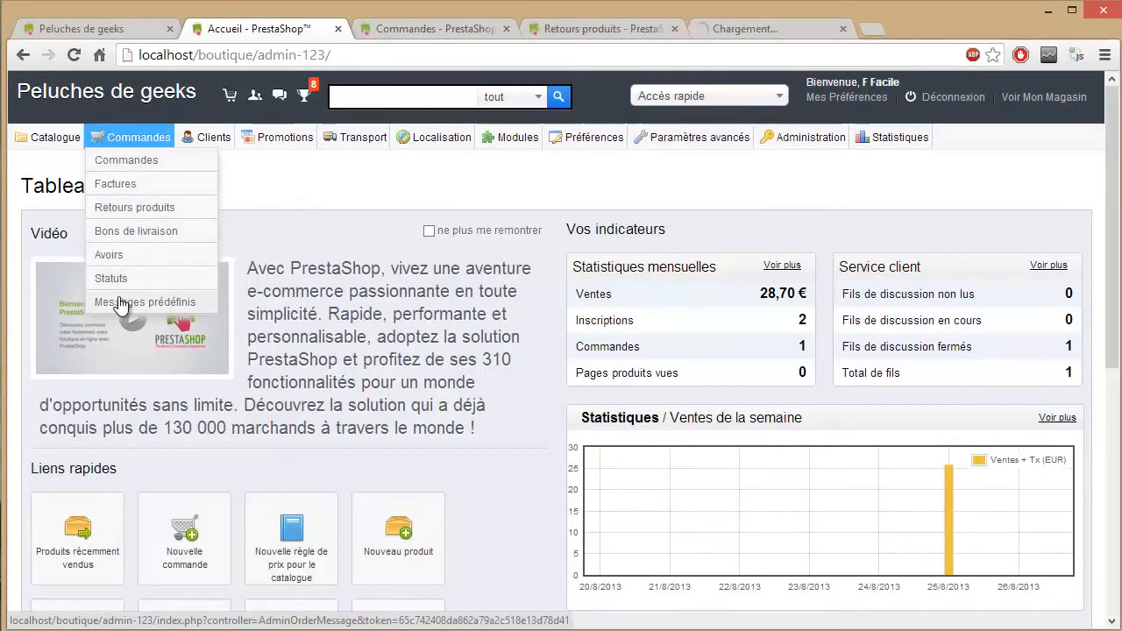
pyautogui.middleClick(121, 303)
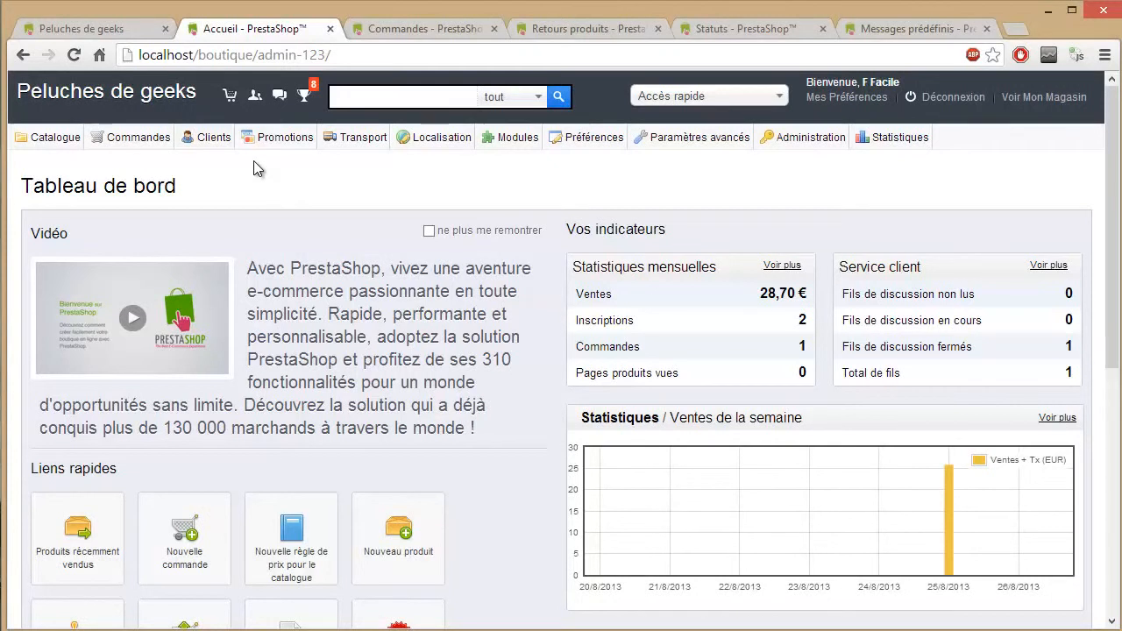
pyautogui.moveTo(207, 137)
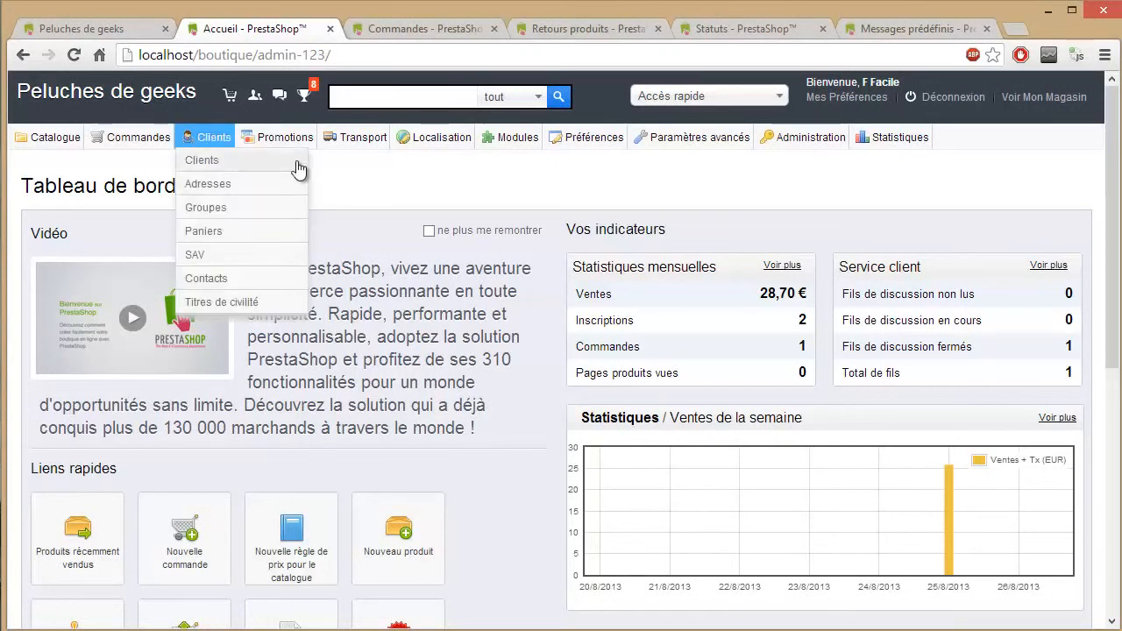
pyautogui.moveTo(127, 138)
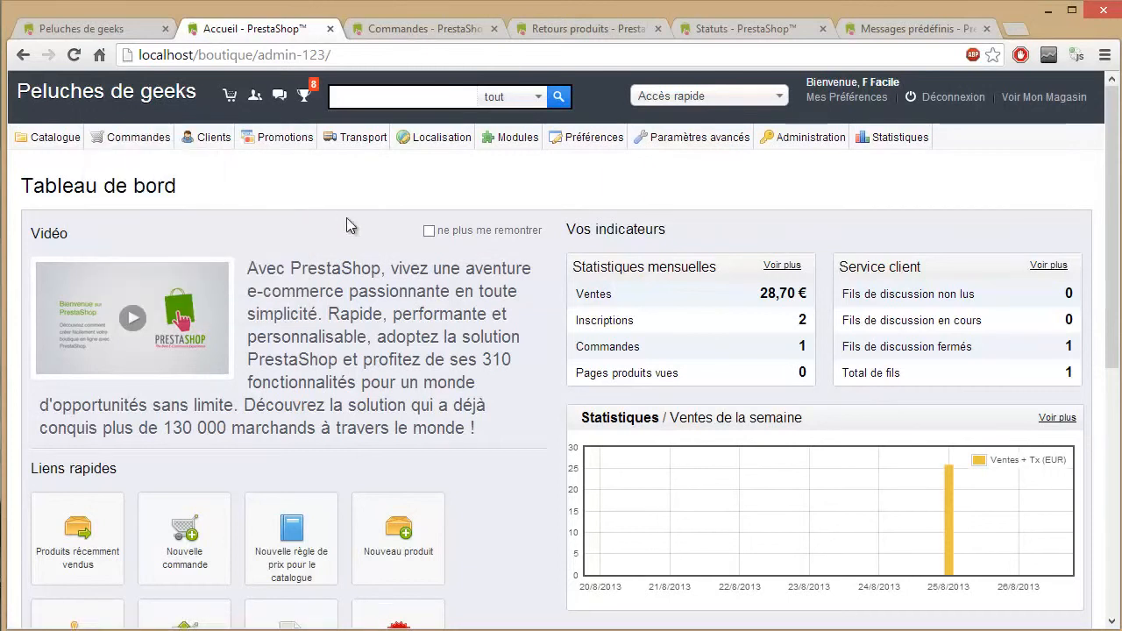
# Filter orders to status Livré, view that order's details, then close the orders tab
pyautogui.click(416, 30)
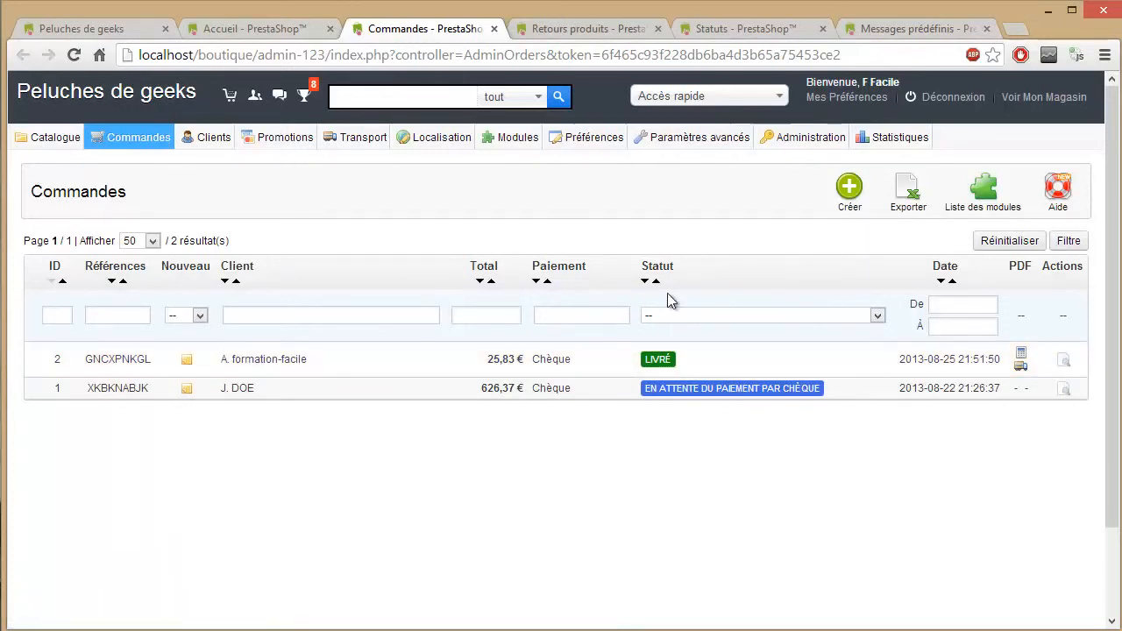
pyautogui.click(690, 317)
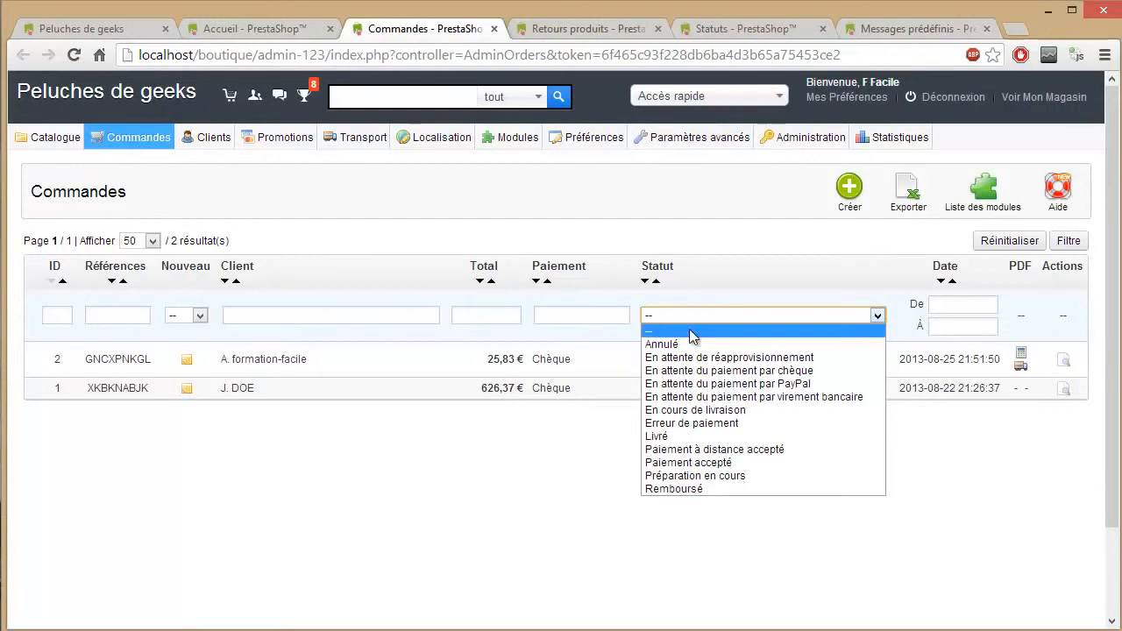
pyautogui.click(673, 436)
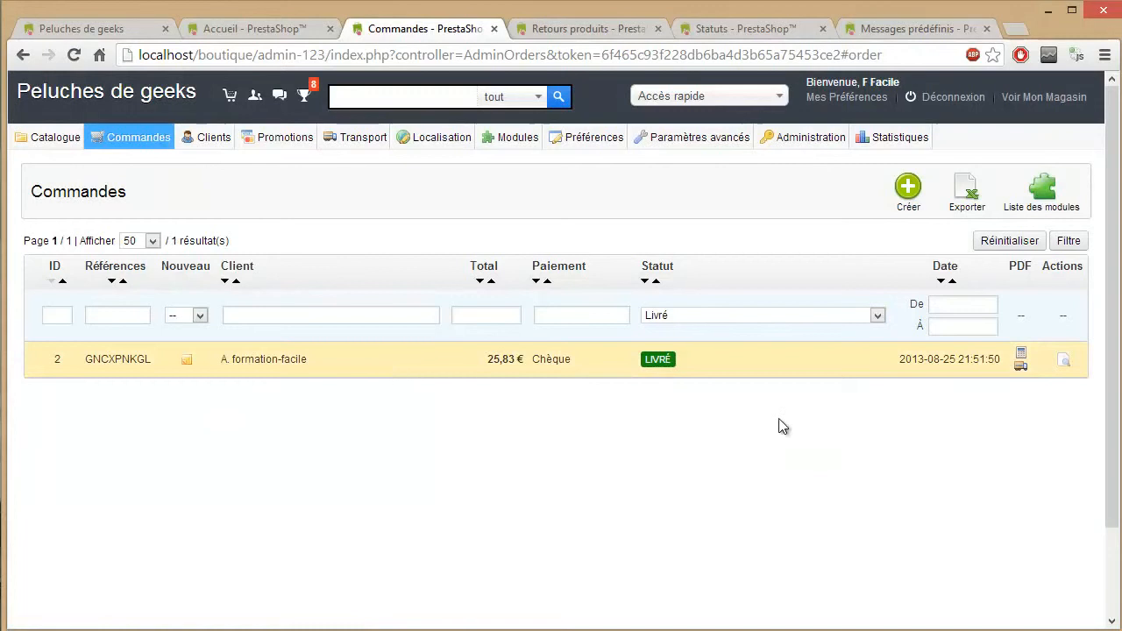
pyautogui.click(1061, 359)
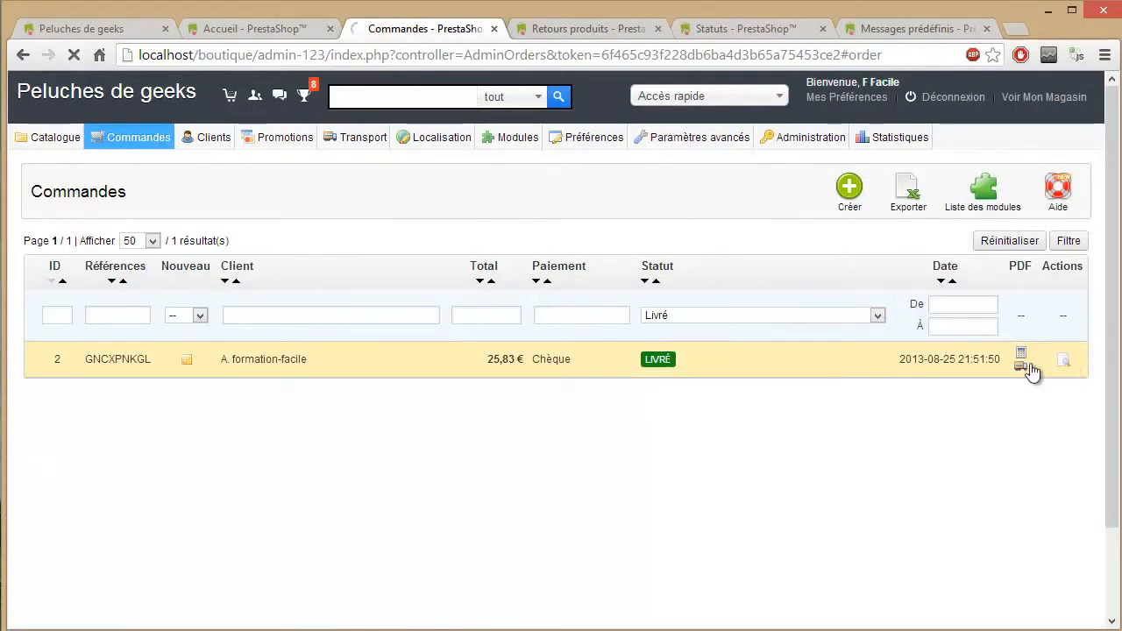
pyautogui.scroll(-7, 850, 377)
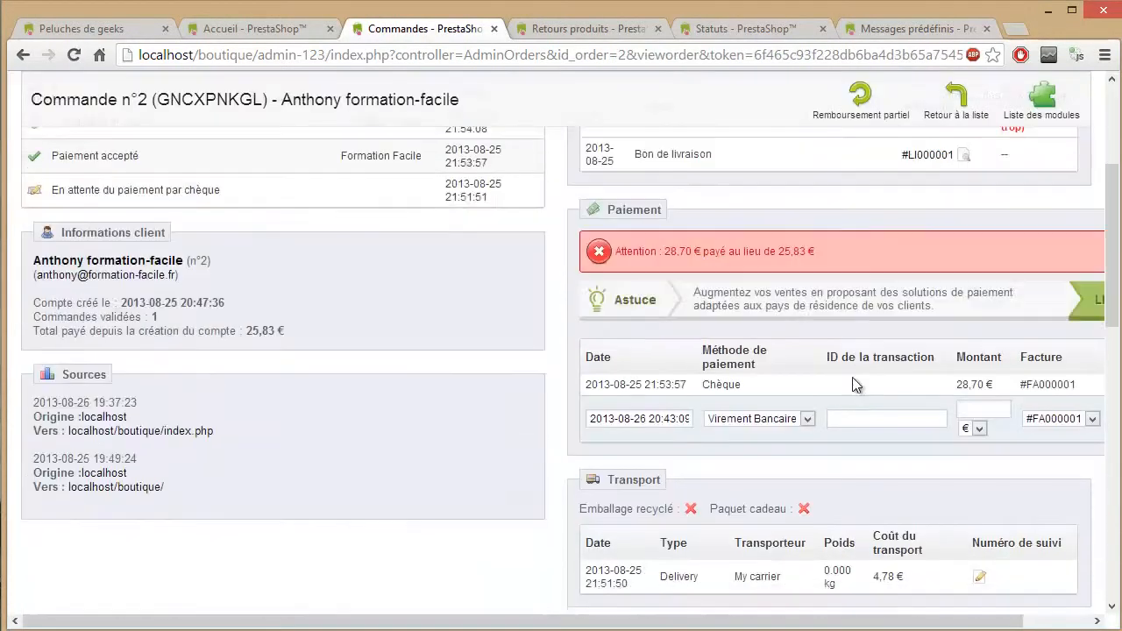
pyautogui.scroll(7, 821, 331)
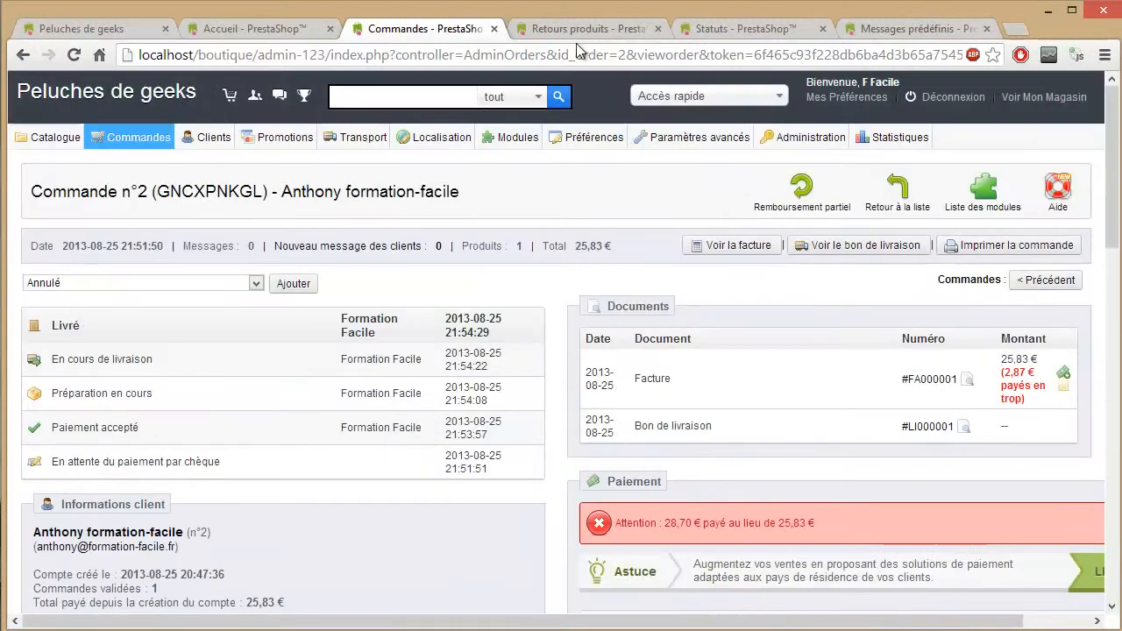
pyautogui.click(494, 28)
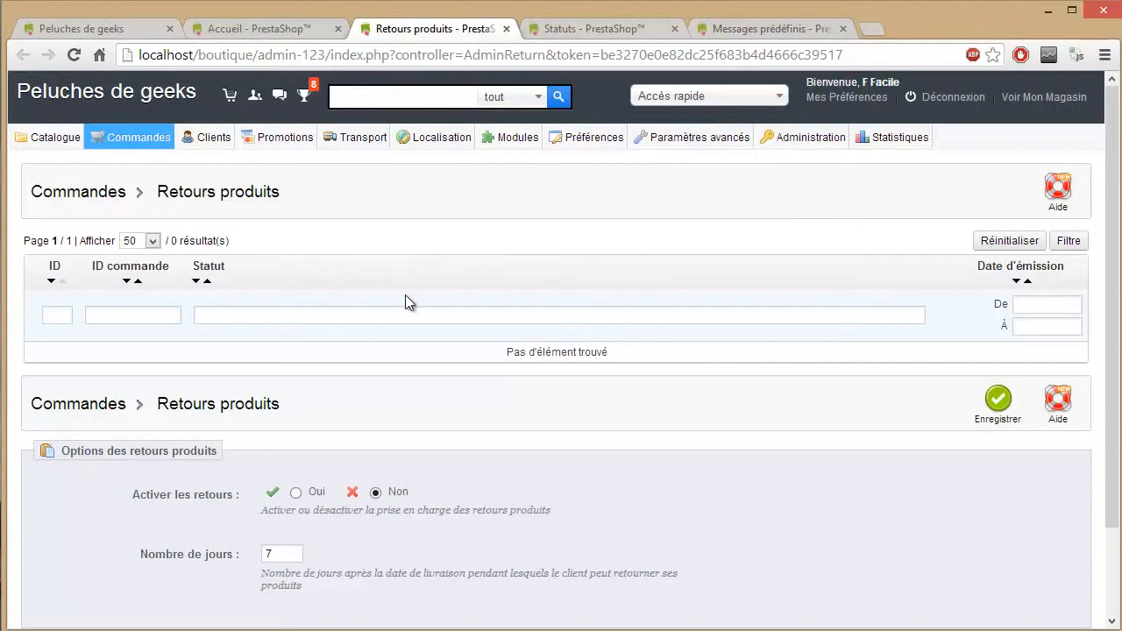
# Set Activer les retours to Oui, keep the 7-day return period, and save
pyautogui.click(296, 494)
pyautogui.scroll(-3, 370, 562)
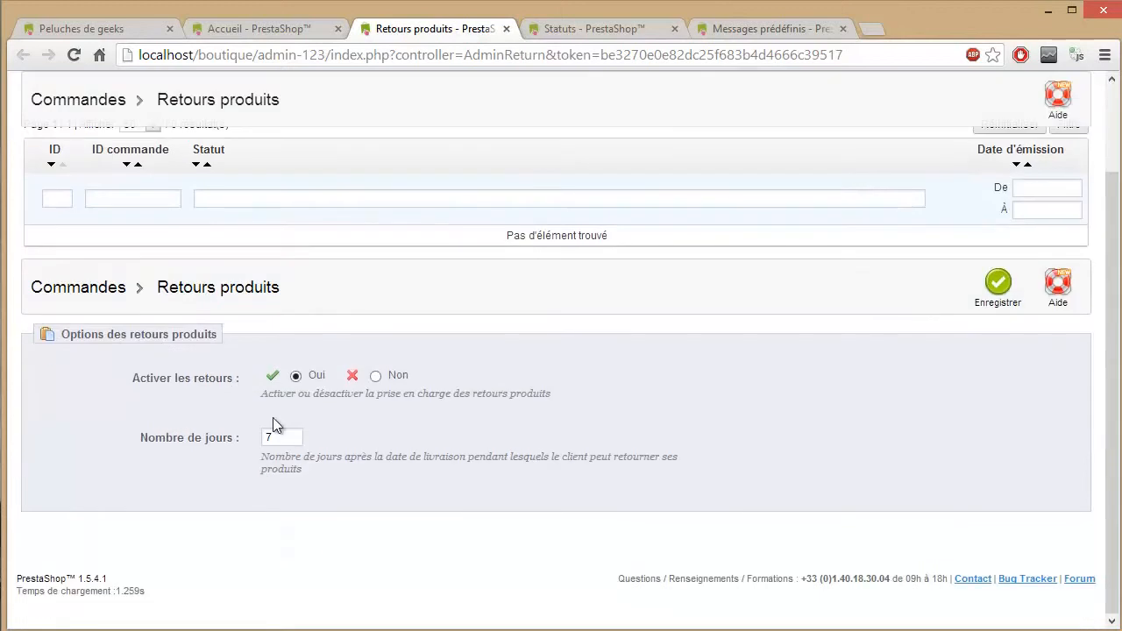
pyautogui.doubleClick(282, 434)
pyautogui.click(1002, 303)
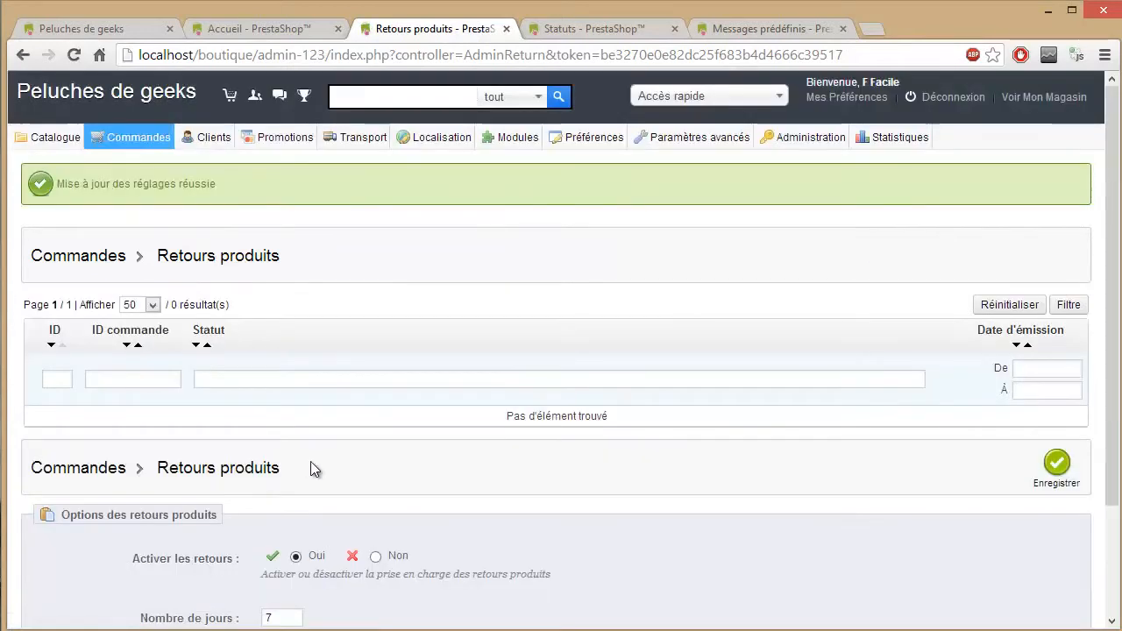
pyautogui.scroll(-2, 342, 456)
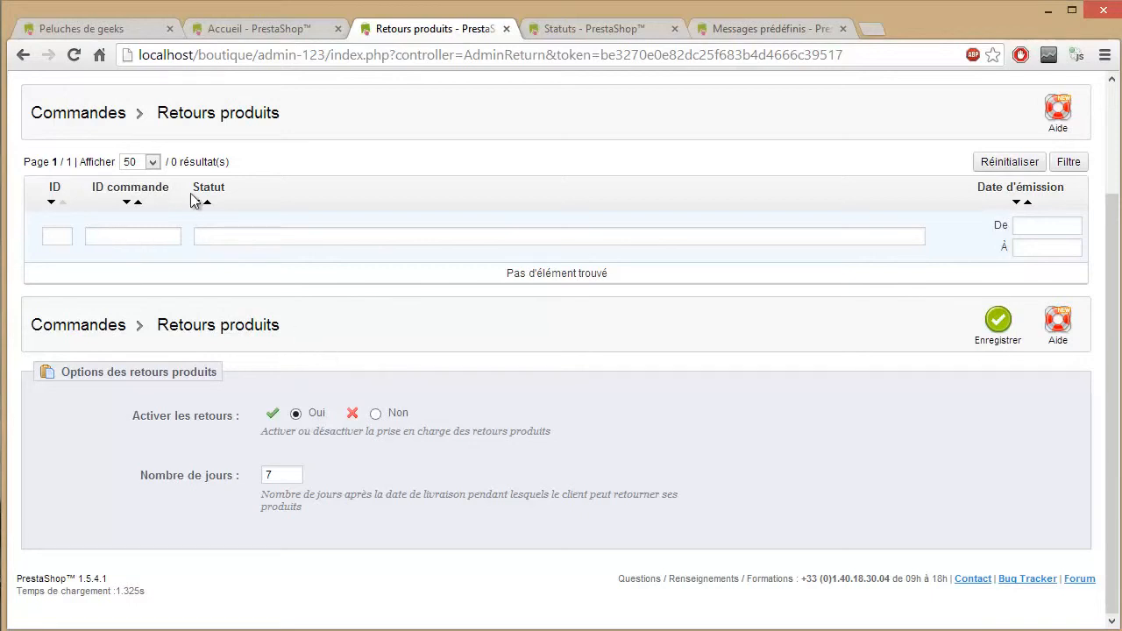
# From the storefront's Mes commandes, save the delivered order's invoice as 000001.pdf and open it
pyautogui.click(112, 32)
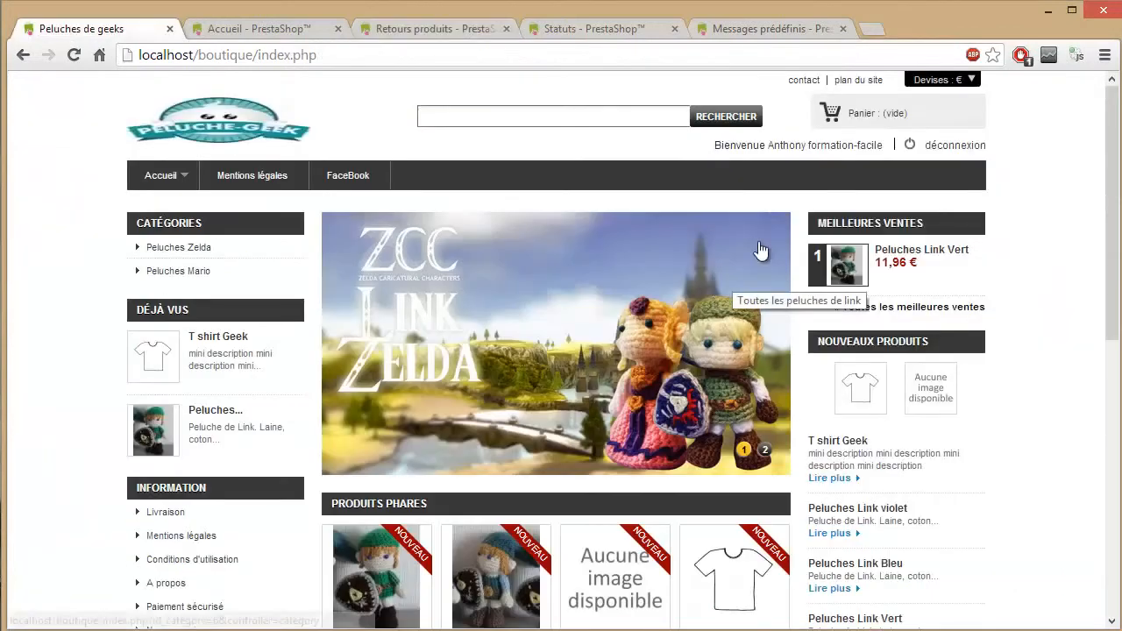
pyautogui.scroll(-2, 284, 478)
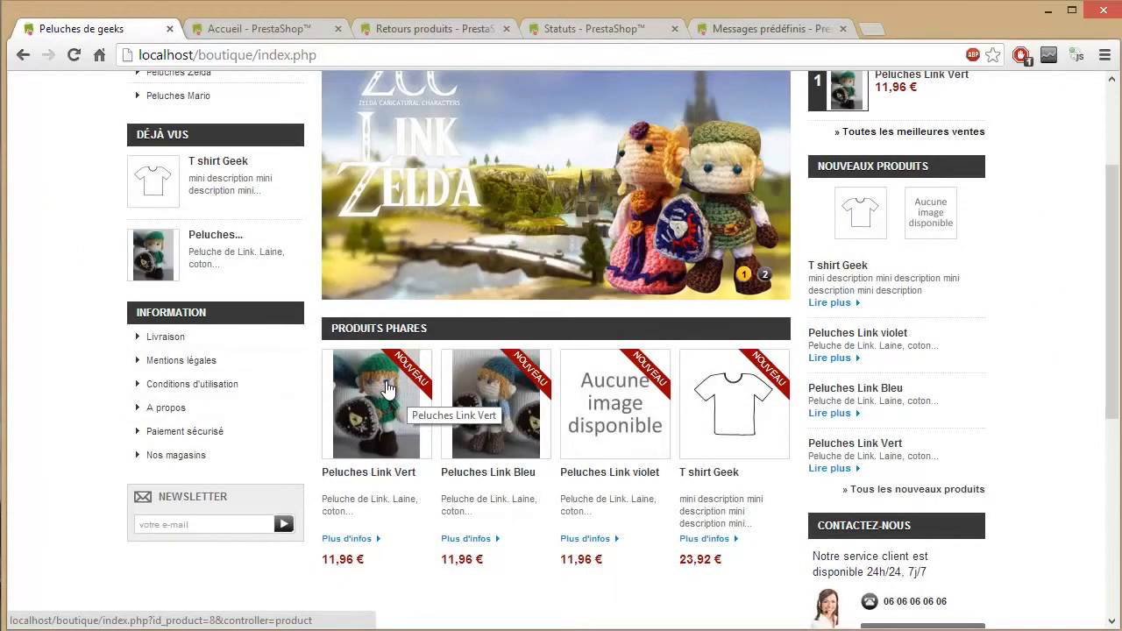
pyautogui.scroll(-5, 397, 383)
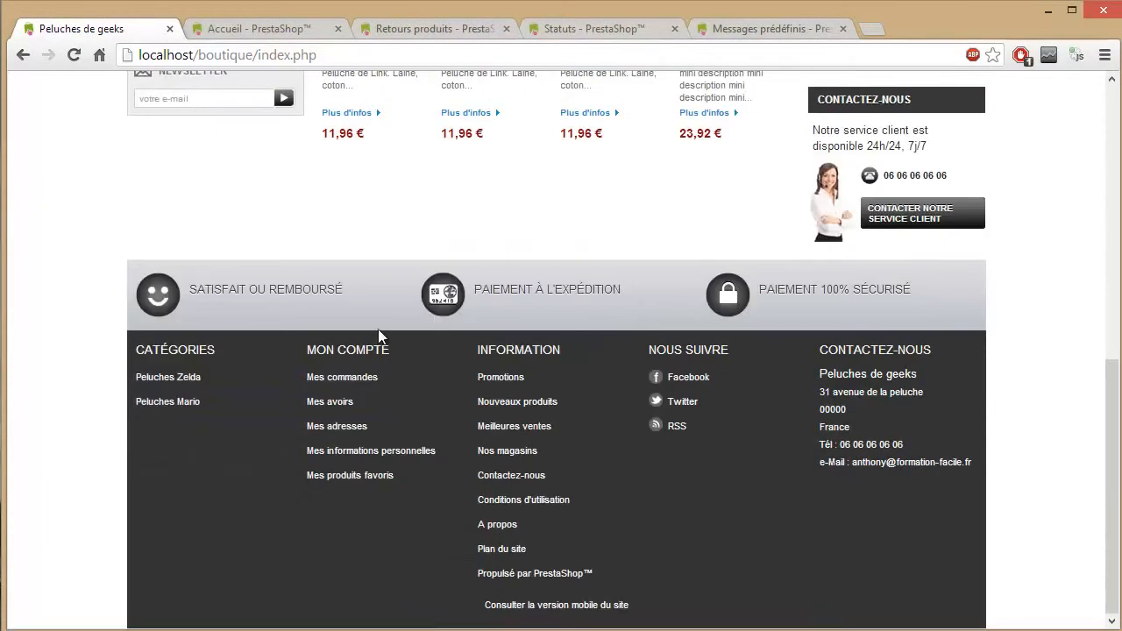
pyautogui.click(370, 378)
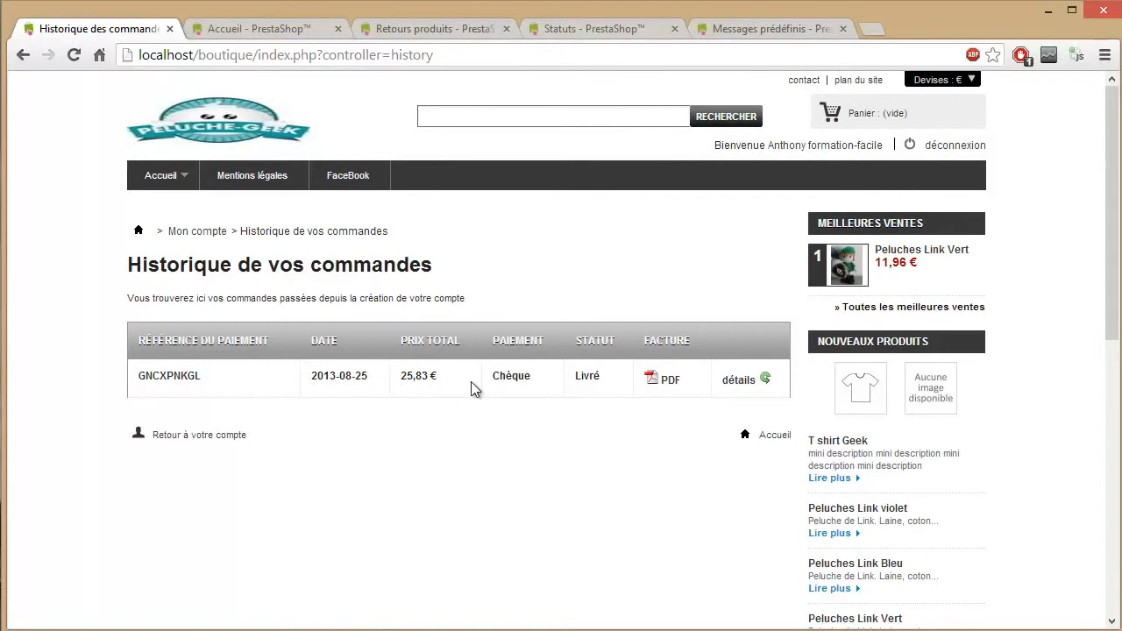
pyautogui.middleClick(670, 383)
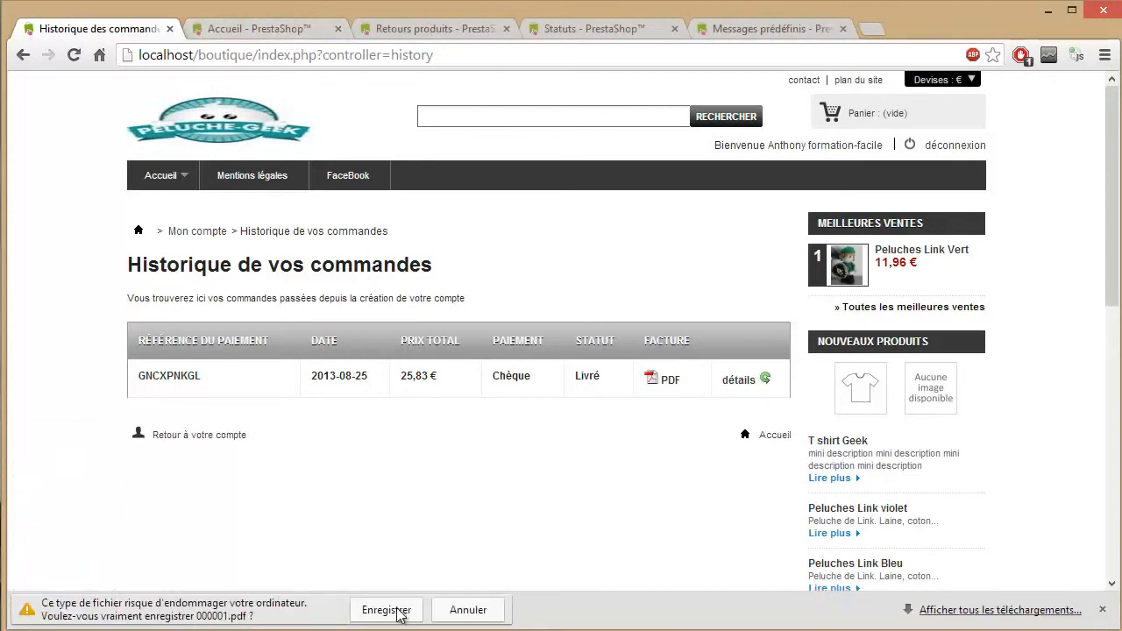
pyautogui.click(386, 610)
pyautogui.click(92, 609)
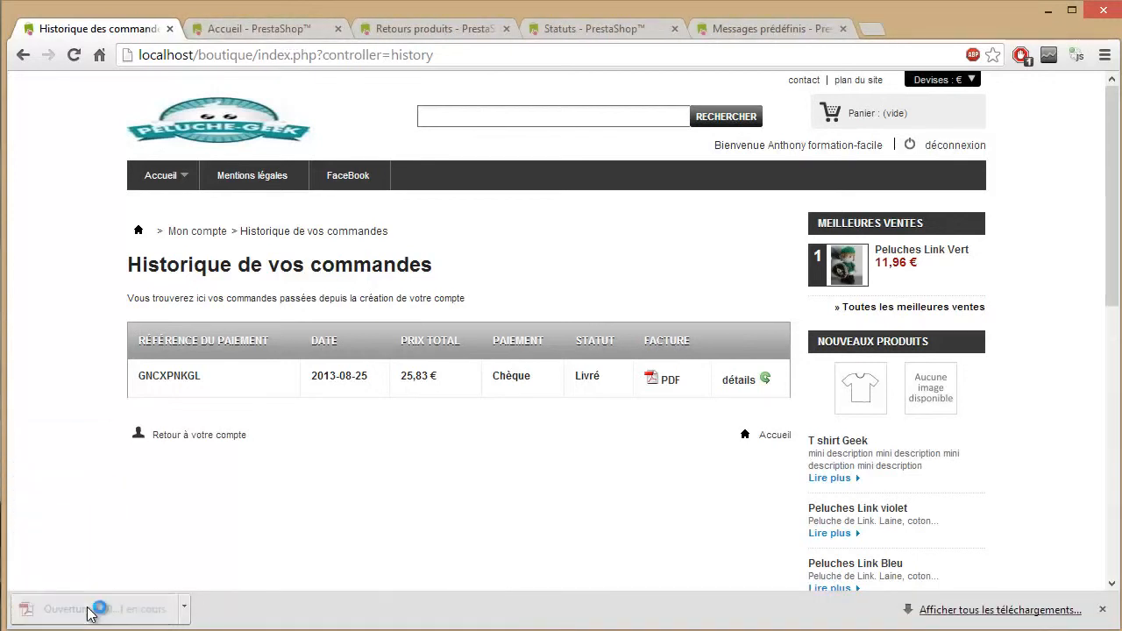
# Enlarge the invoice FA000001 window and highlight its product line
pyautogui.moveTo(815, 8); pyautogui.dragTo(324, 7)
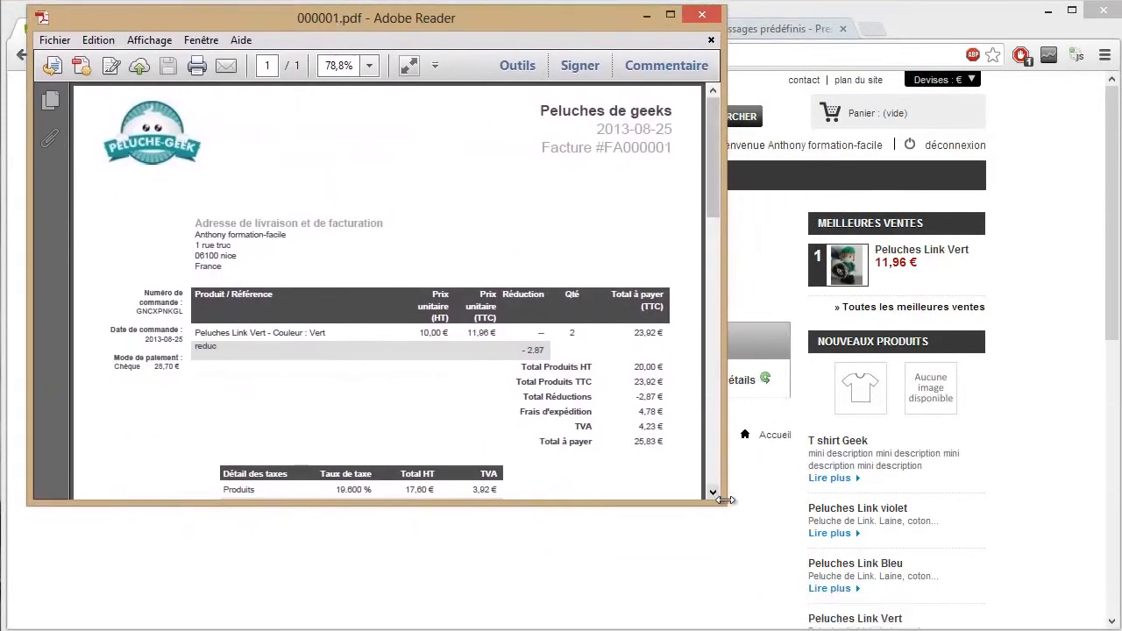
pyautogui.moveTo(725, 504); pyautogui.dragTo(1045, 627)
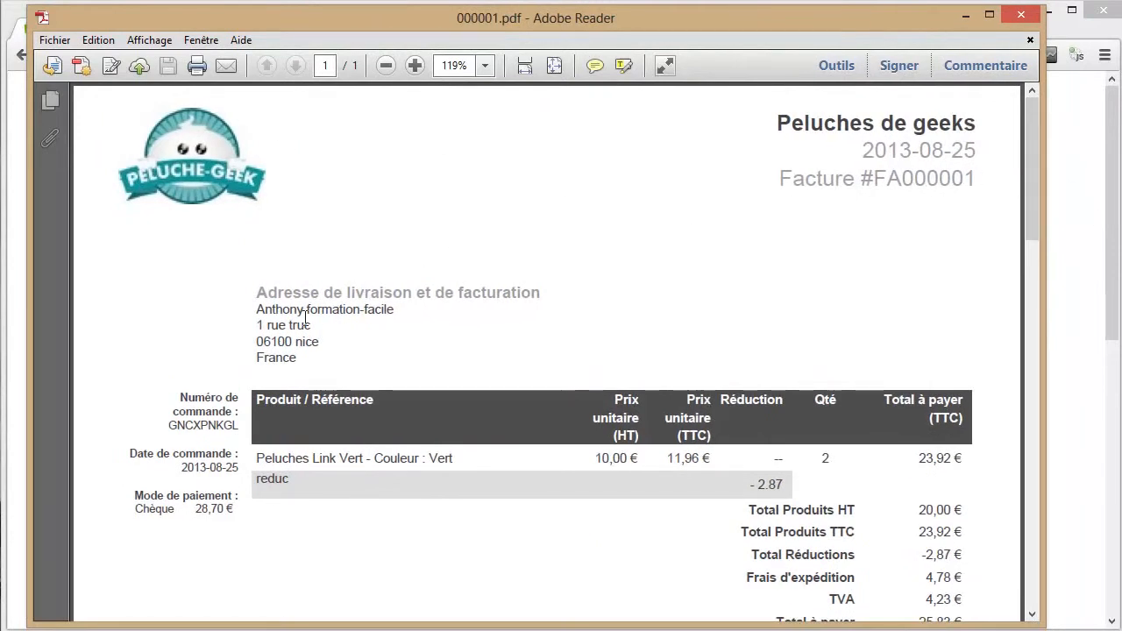
pyautogui.moveTo(274, 313); pyautogui.dragTo(283, 351)
pyautogui.scroll(-1, 283, 351)
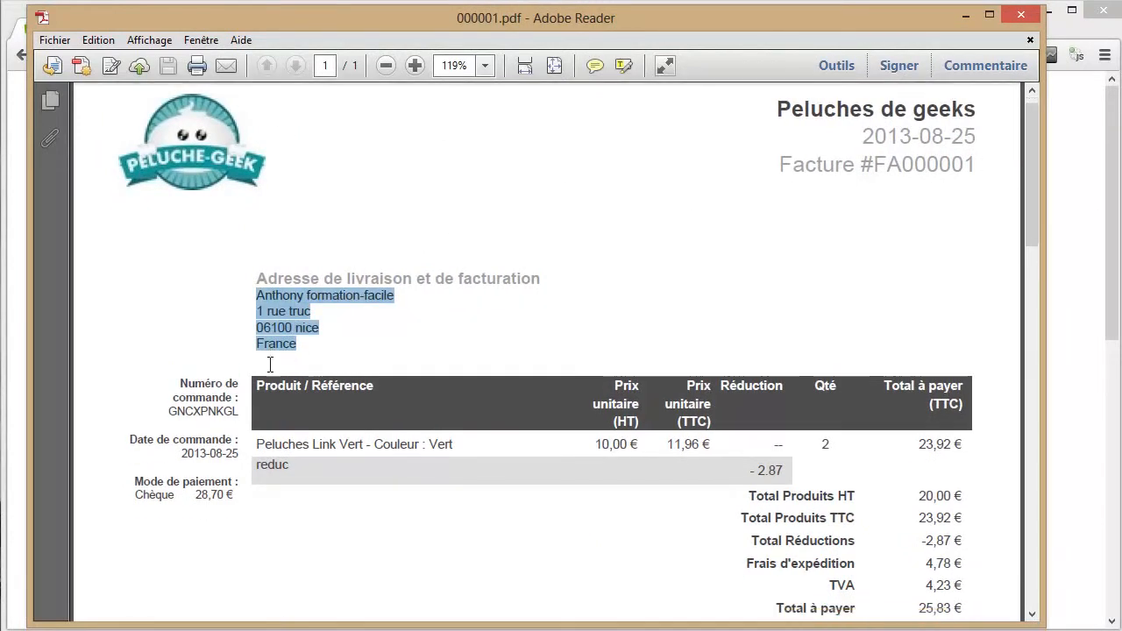
pyautogui.moveTo(258, 415); pyautogui.dragTo(426, 417)
pyautogui.moveTo(274, 443); pyautogui.dragTo(951, 412)
pyautogui.scroll(-1, 951, 412)
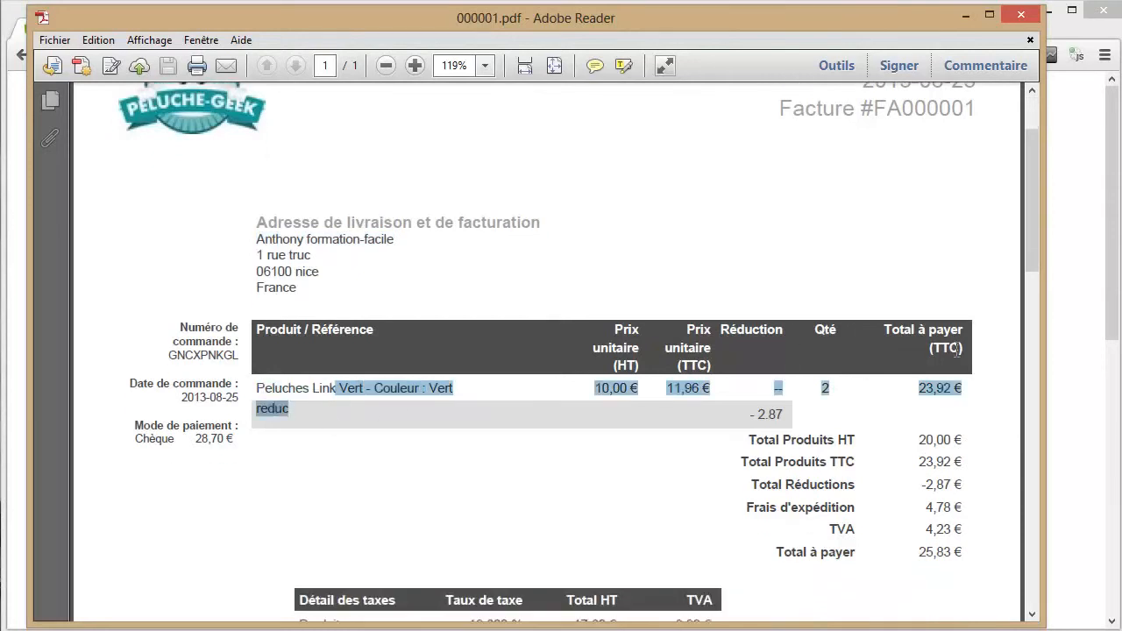
# Highlight the invoice totals: products 23,92, reductions -2,87, VAT 4,23, total 25,83
pyautogui.doubleClick(938, 448)
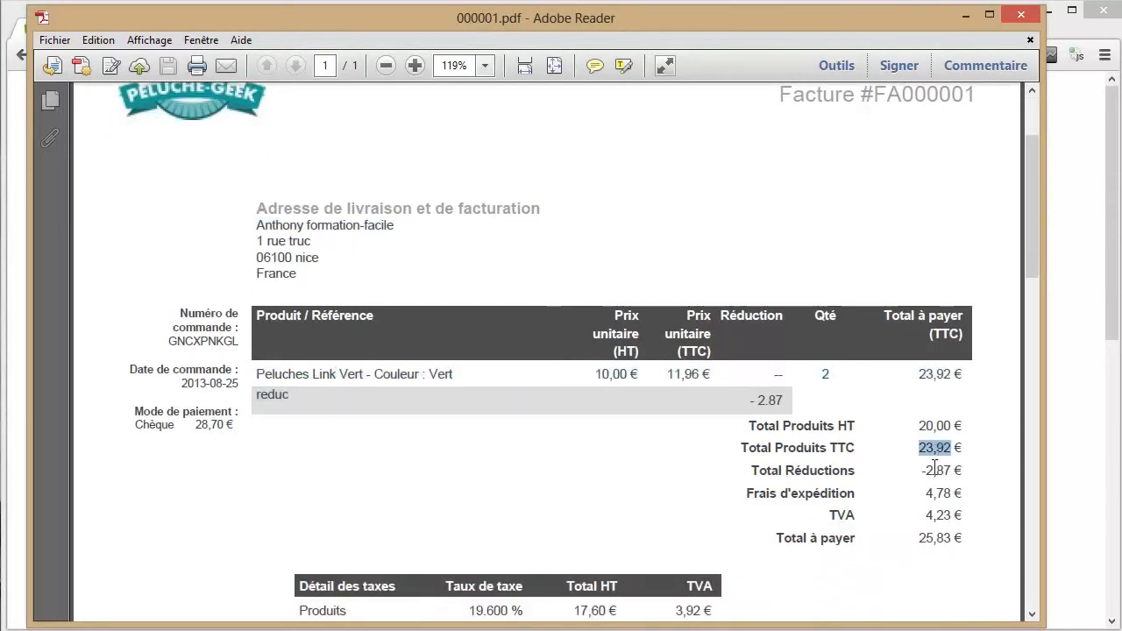
pyautogui.doubleClick(936, 470)
pyautogui.doubleClick(942, 515)
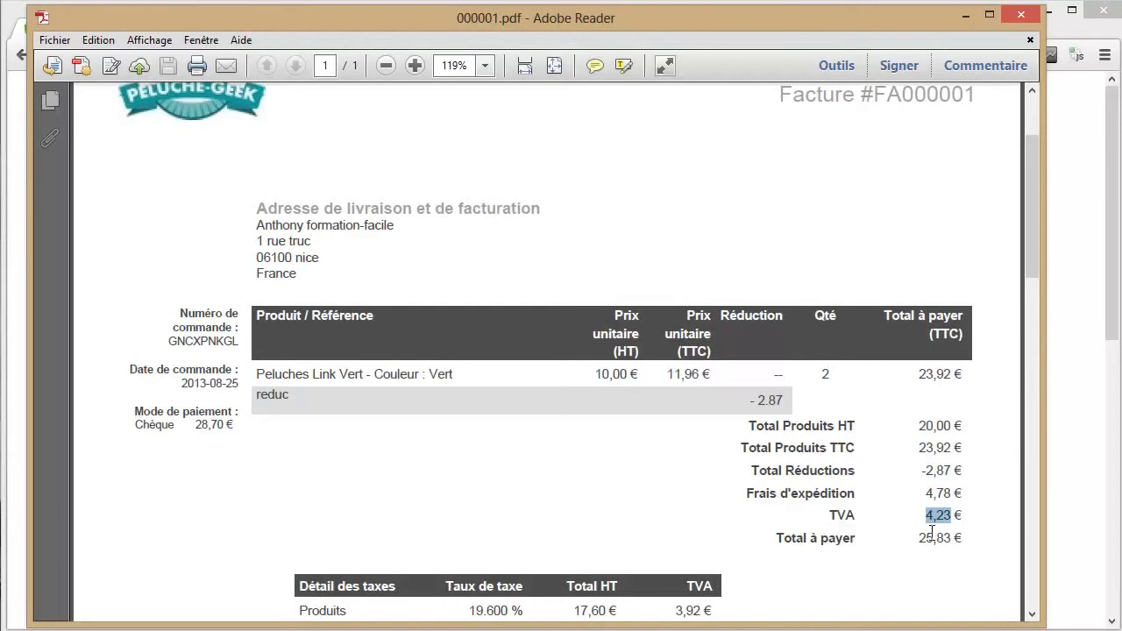
pyautogui.doubleClick(933, 537)
pyautogui.scroll(-3, 667, 479)
pyautogui.scroll(-1, 553, 494)
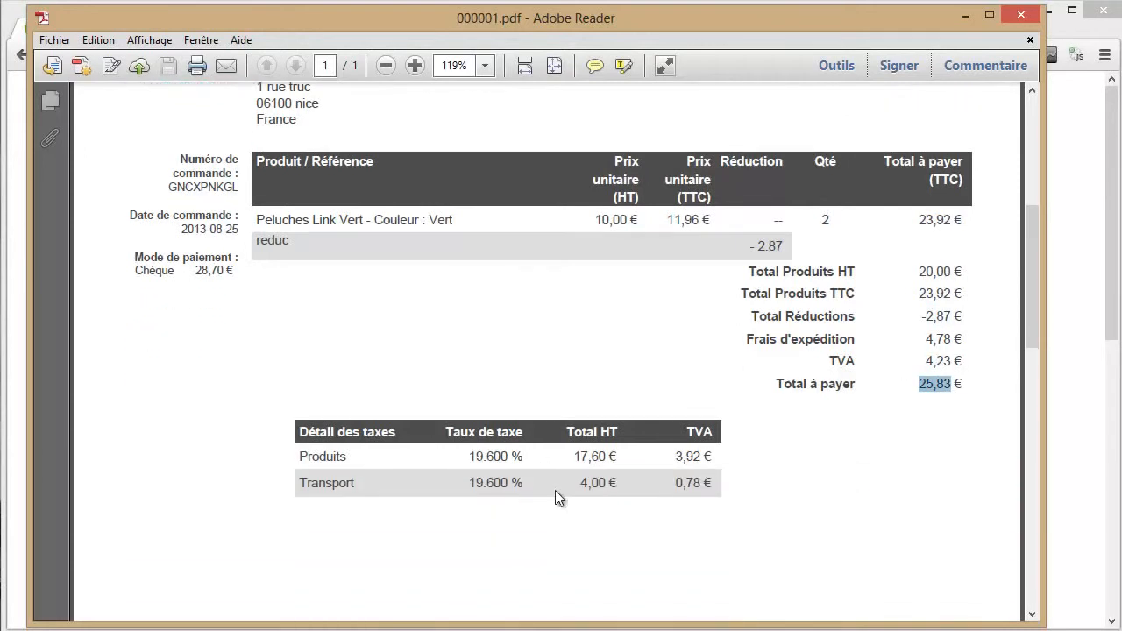
pyautogui.moveTo(449, 472); pyautogui.dragTo(561, 483)
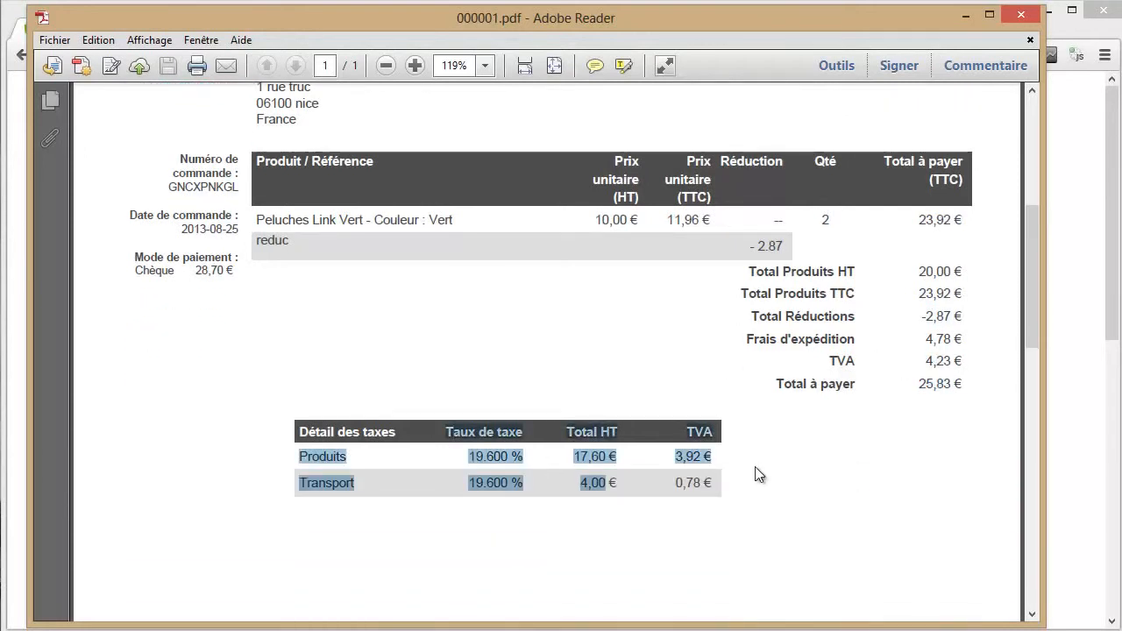
pyautogui.scroll(-1, 757, 474)
pyautogui.scroll(6, 754, 475)
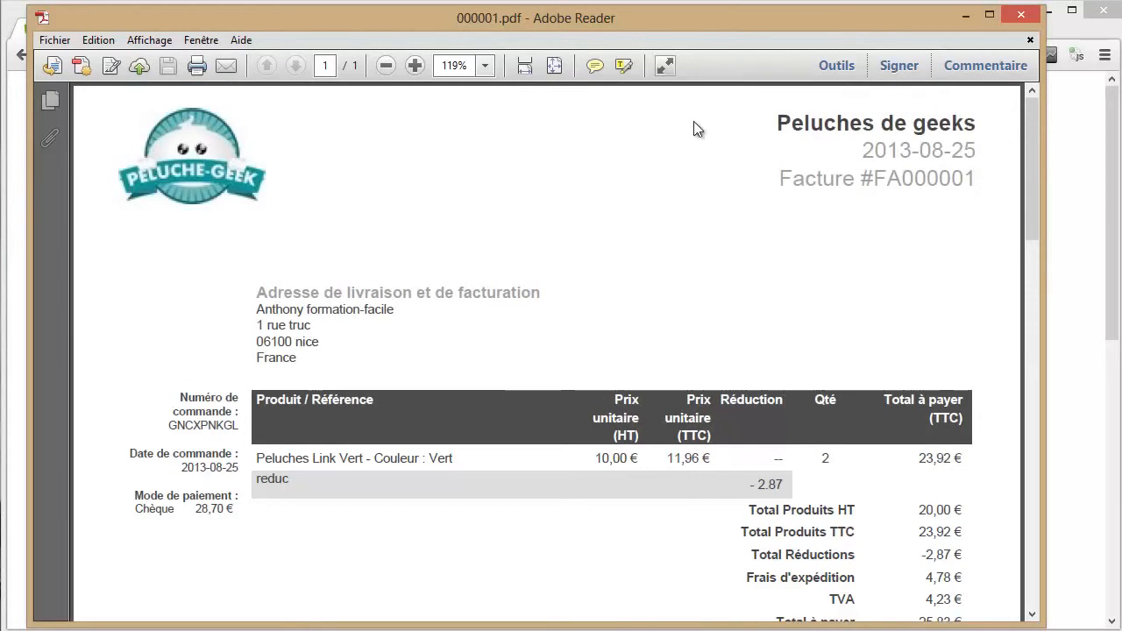
# Close Adobe Reader and show the delivered order's details, reading the return instructions
pyautogui.click(1020, 14)
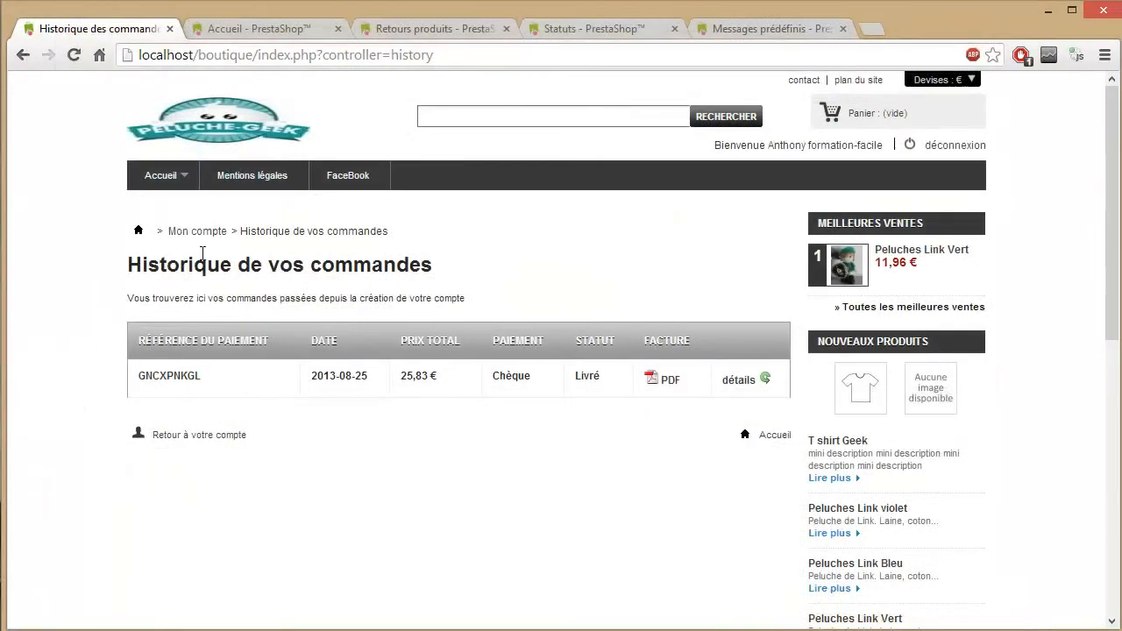
pyautogui.click(739, 380)
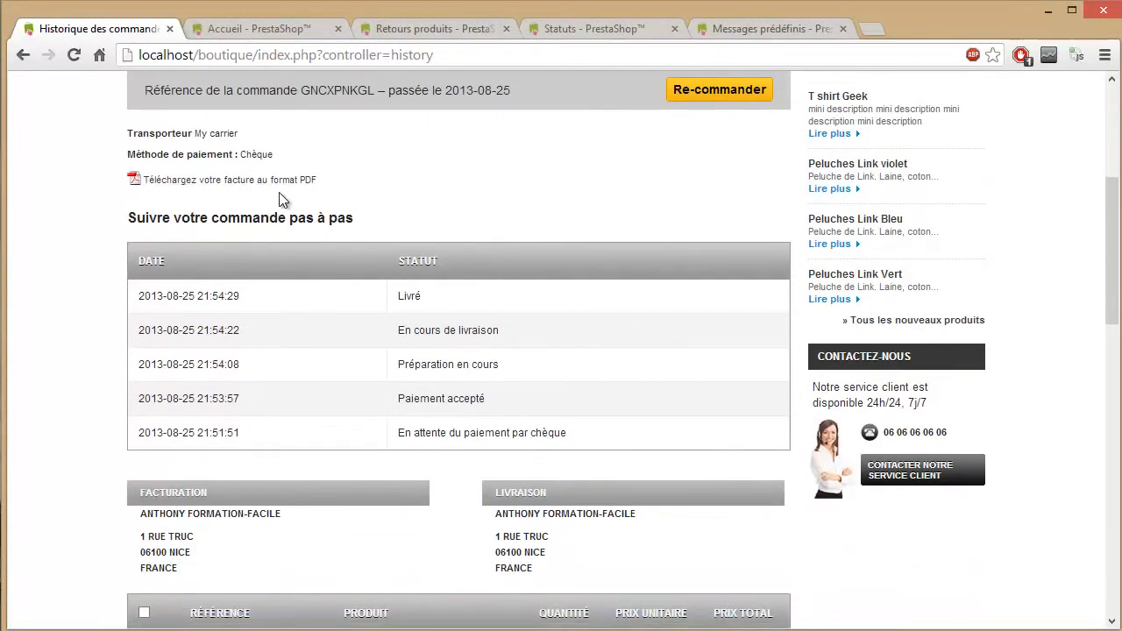
pyautogui.scroll(-2, 386, 225)
pyautogui.scroll(-3, 472, 263)
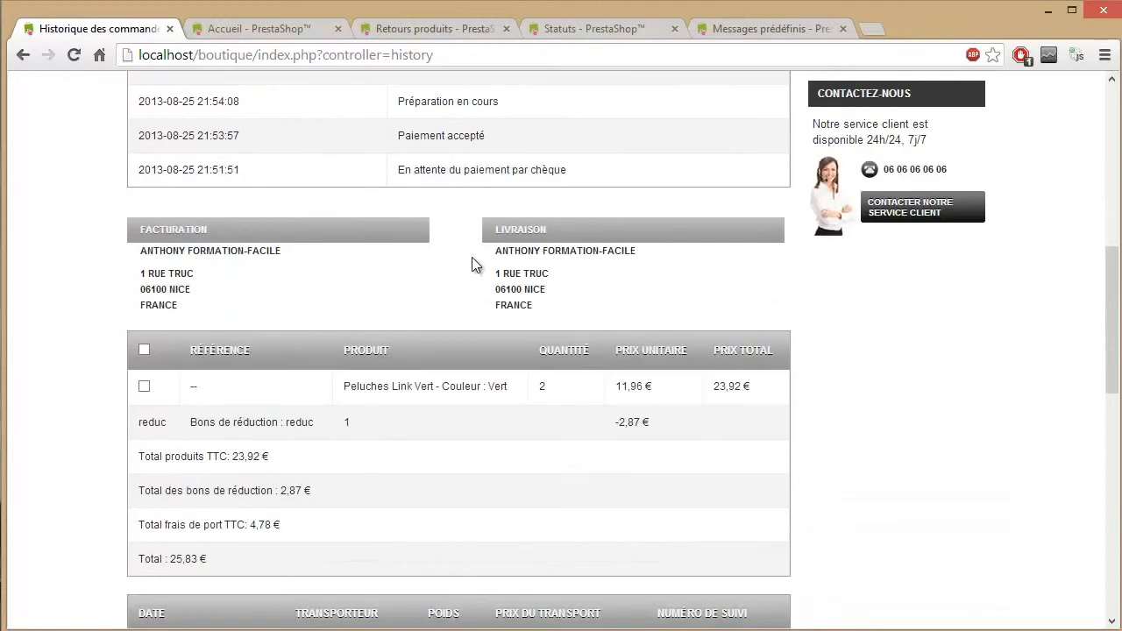
pyautogui.scroll(-2, 500, 263)
pyautogui.scroll(-2, 471, 281)
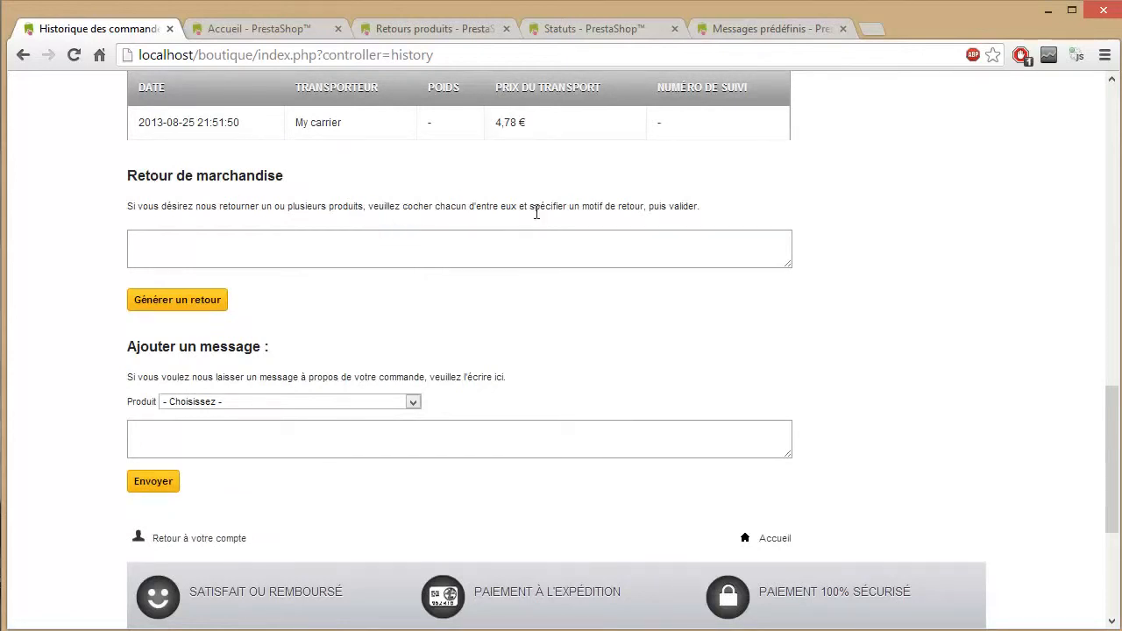
pyautogui.moveTo(489, 204); pyautogui.dragTo(606, 213)
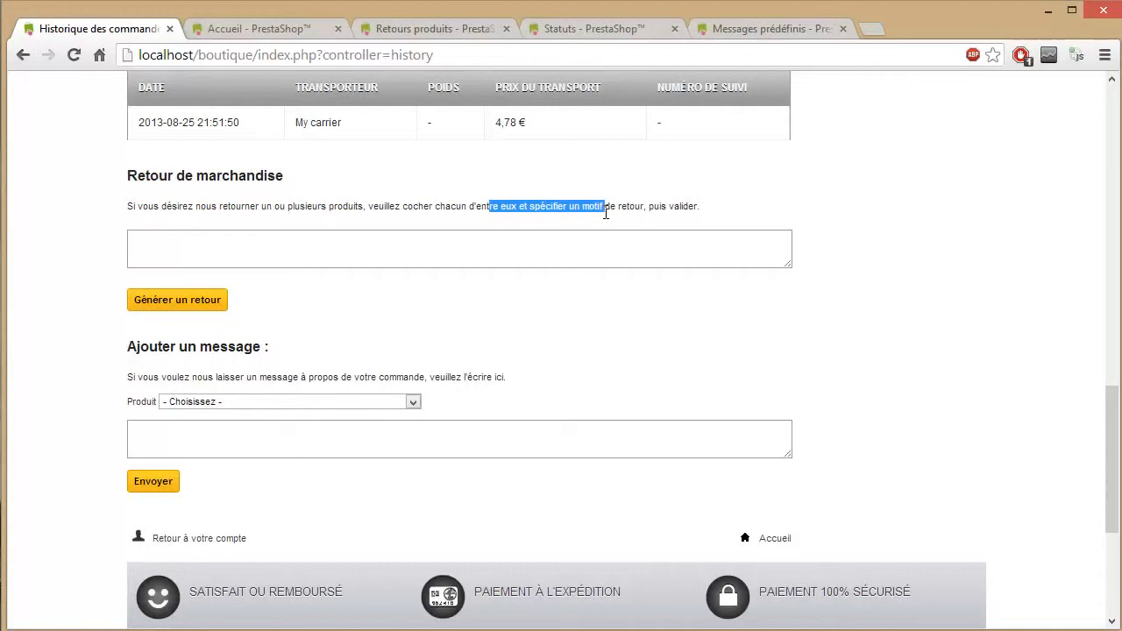
pyautogui.scroll(5, 461, 278)
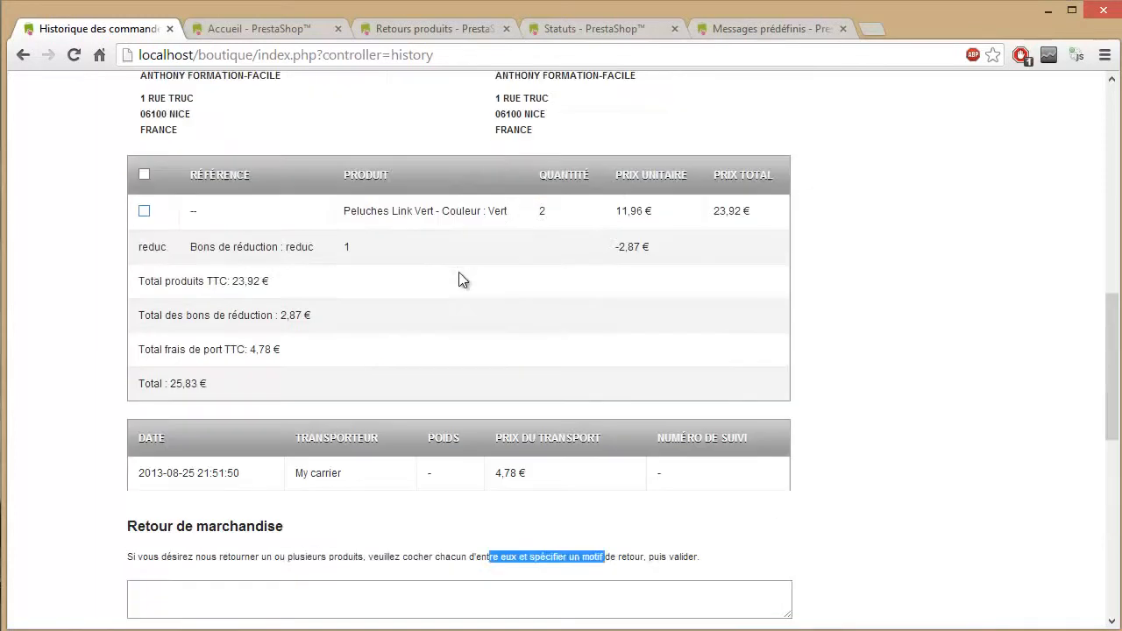
# Tick the Link Vert plush for return in the order's product table
pyautogui.click(144, 299)
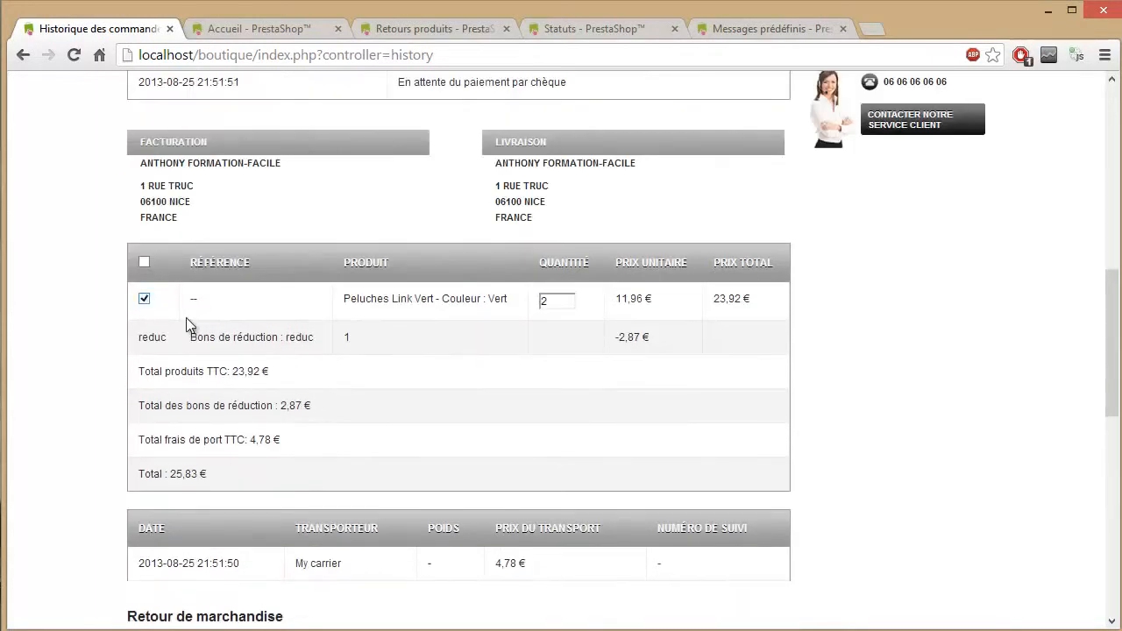
pyautogui.scroll(-6, 317, 367)
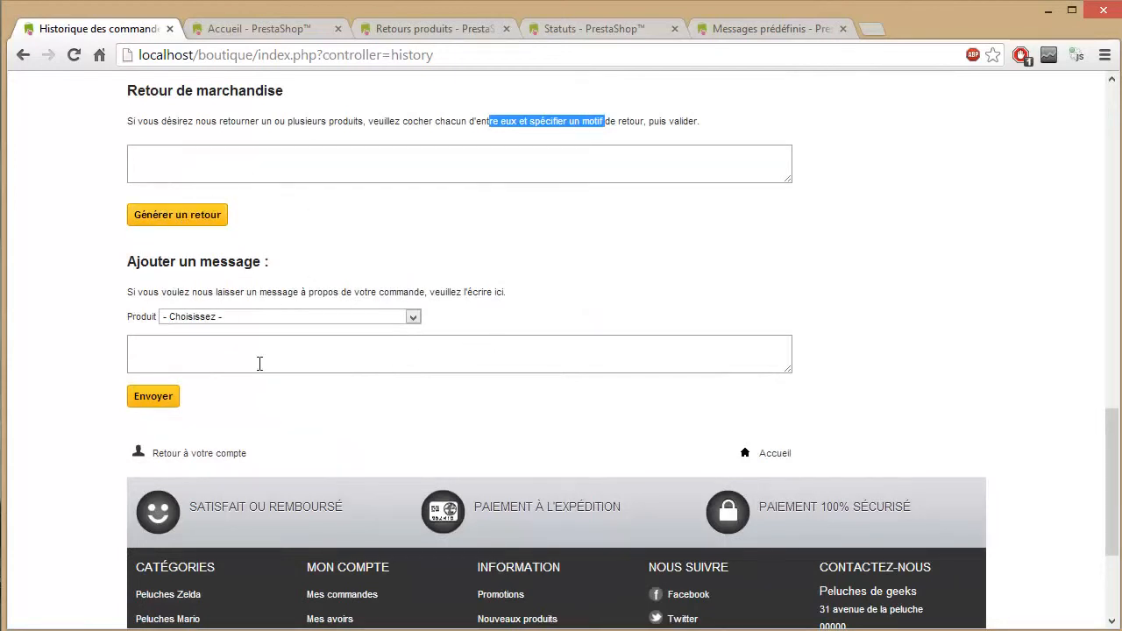
pyautogui.scroll(-3, 260, 364)
pyautogui.scroll(4, 259, 367)
pyautogui.scroll(7, 193, 165)
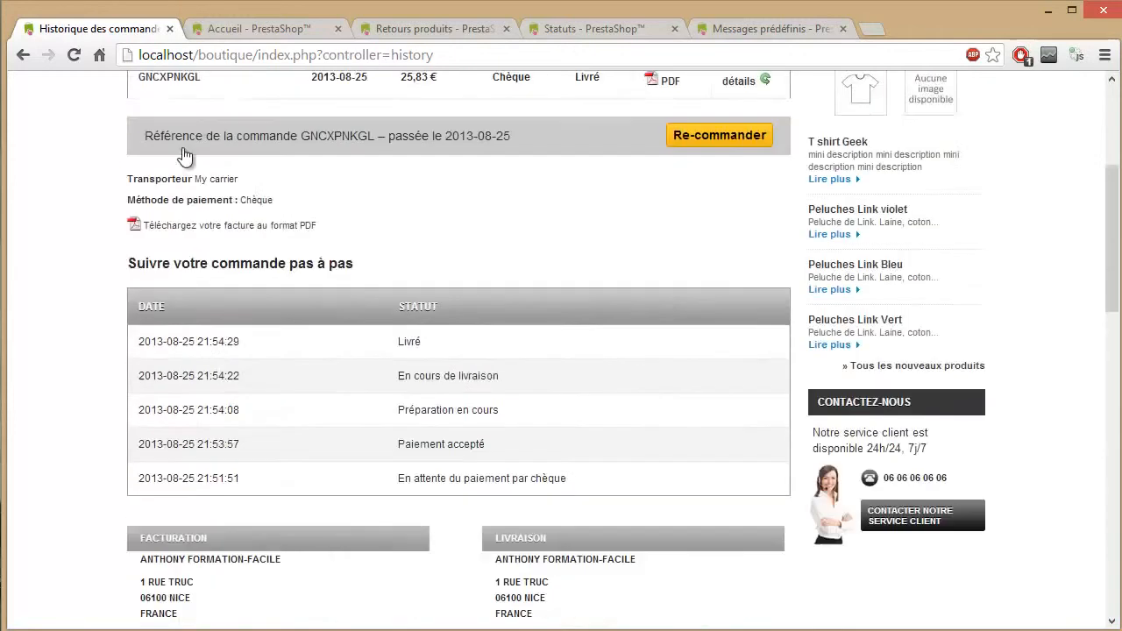
pyautogui.scroll(3, 184, 155)
# Close the admin Retours produits tab and switch to the Statuts page
pyautogui.click(421, 29)
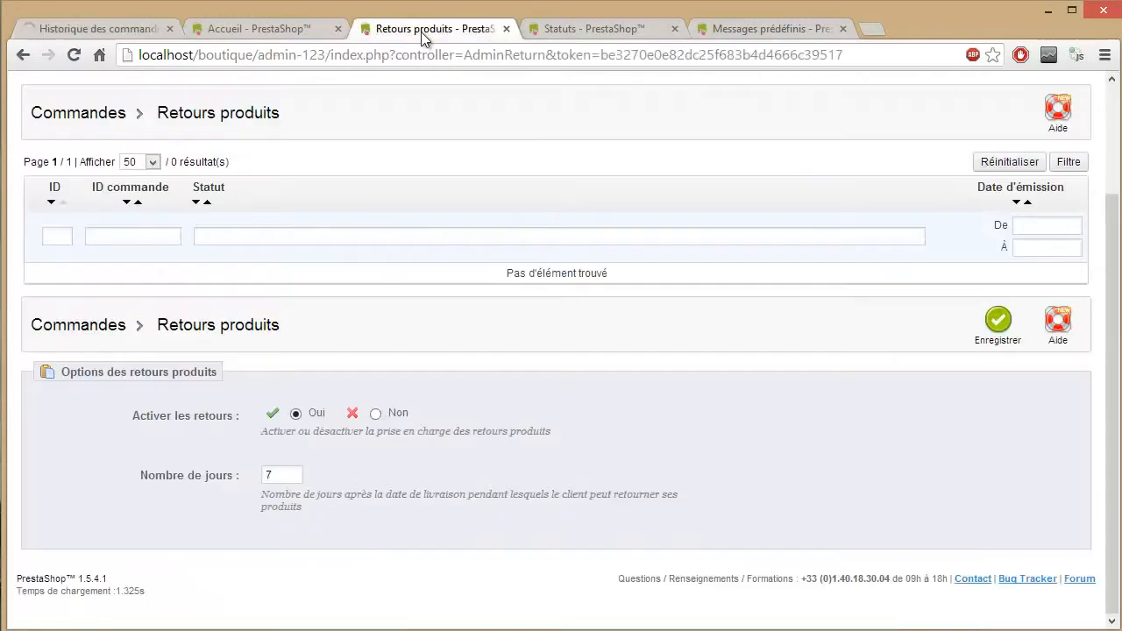
pyautogui.click(507, 30)
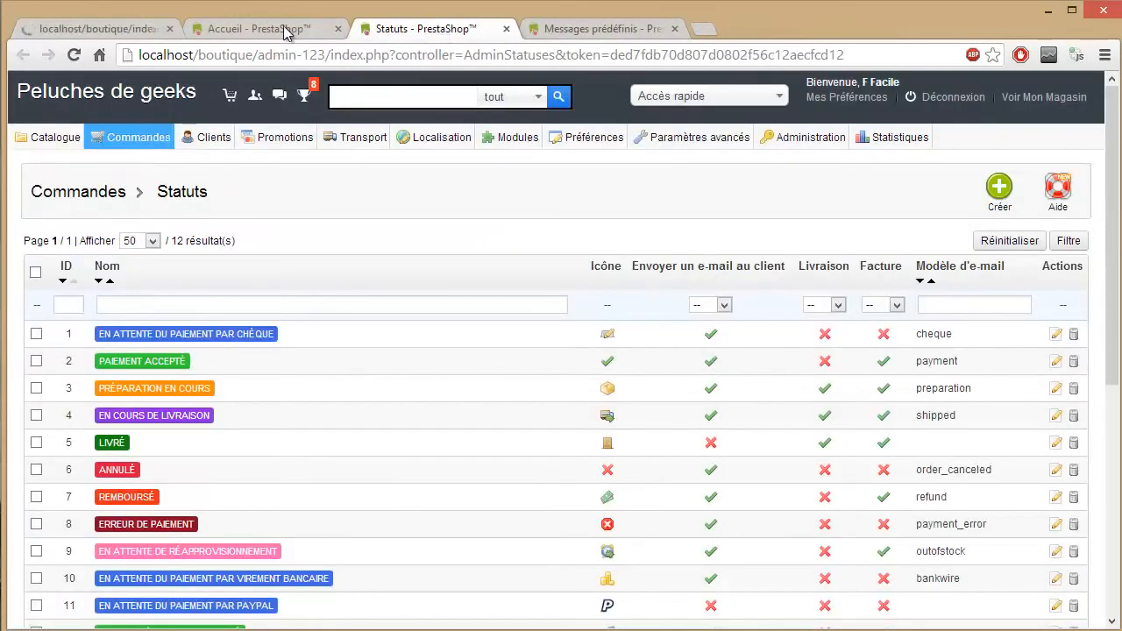
pyautogui.click(255, 29)
pyautogui.moveTo(147, 139)
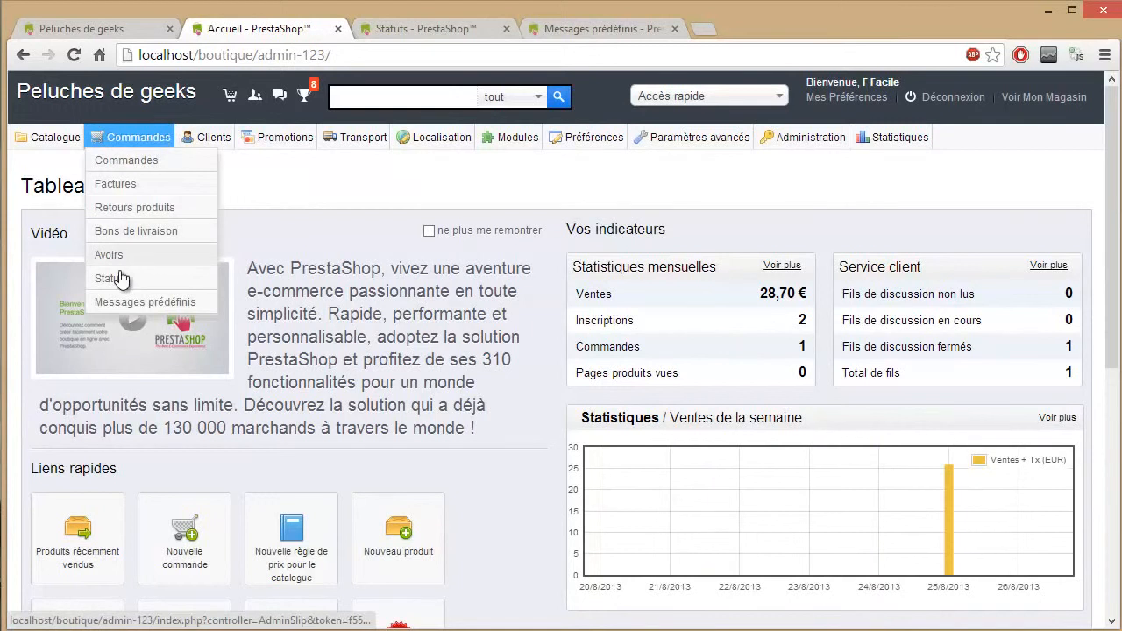
pyautogui.click(397, 35)
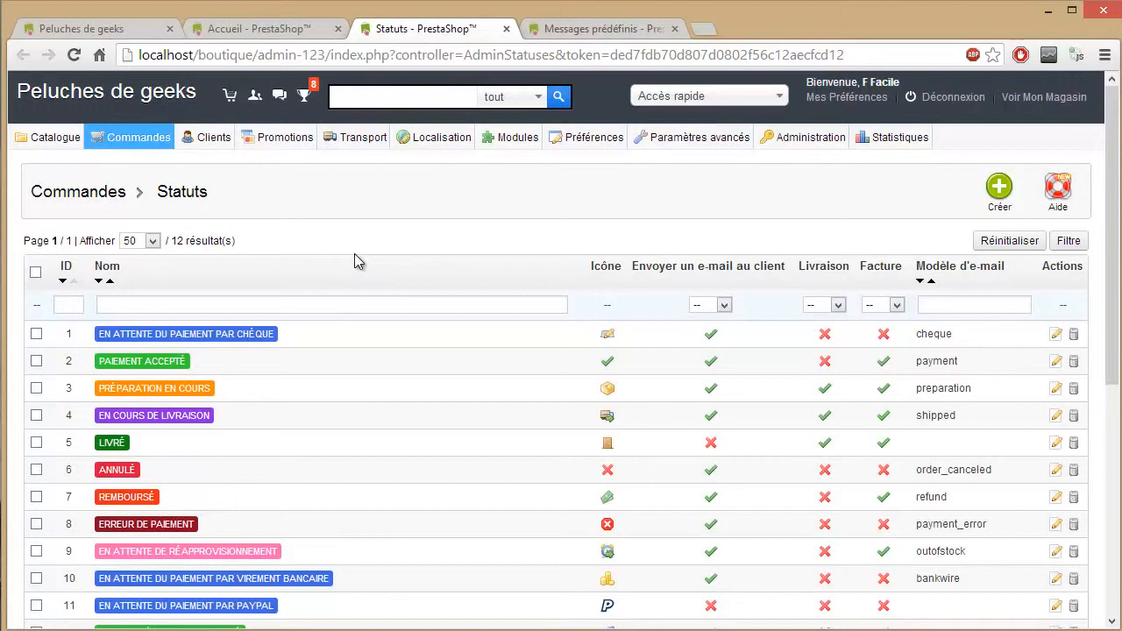
# Scroll through the order and return states, then start creating a new order status
pyautogui.scroll(-1, 191, 243)
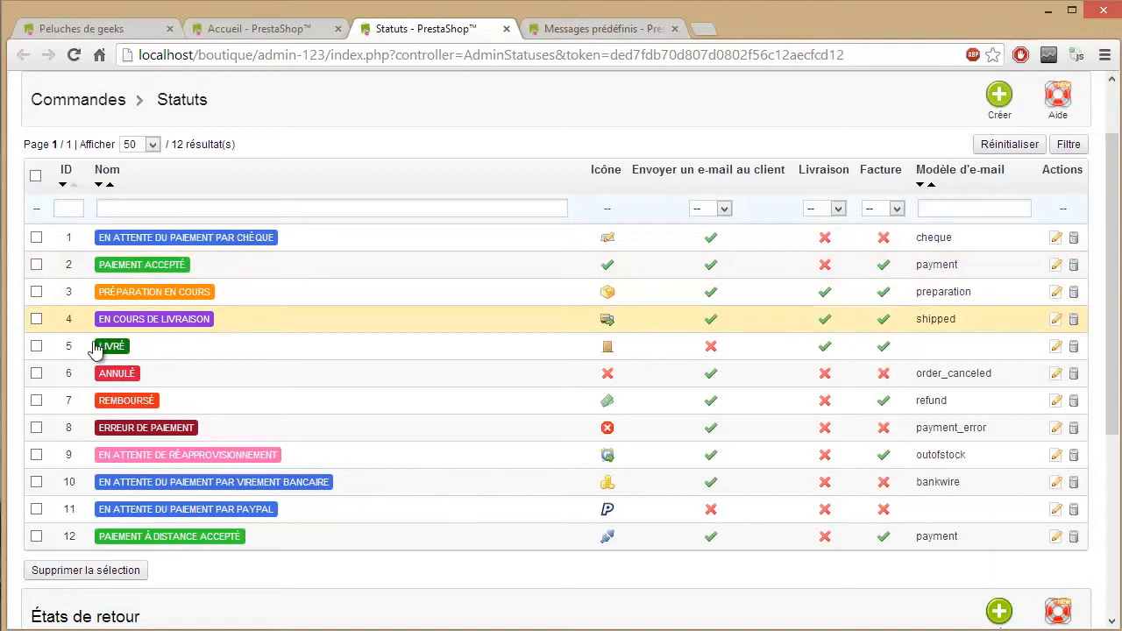
pyautogui.scroll(-1, 220, 351)
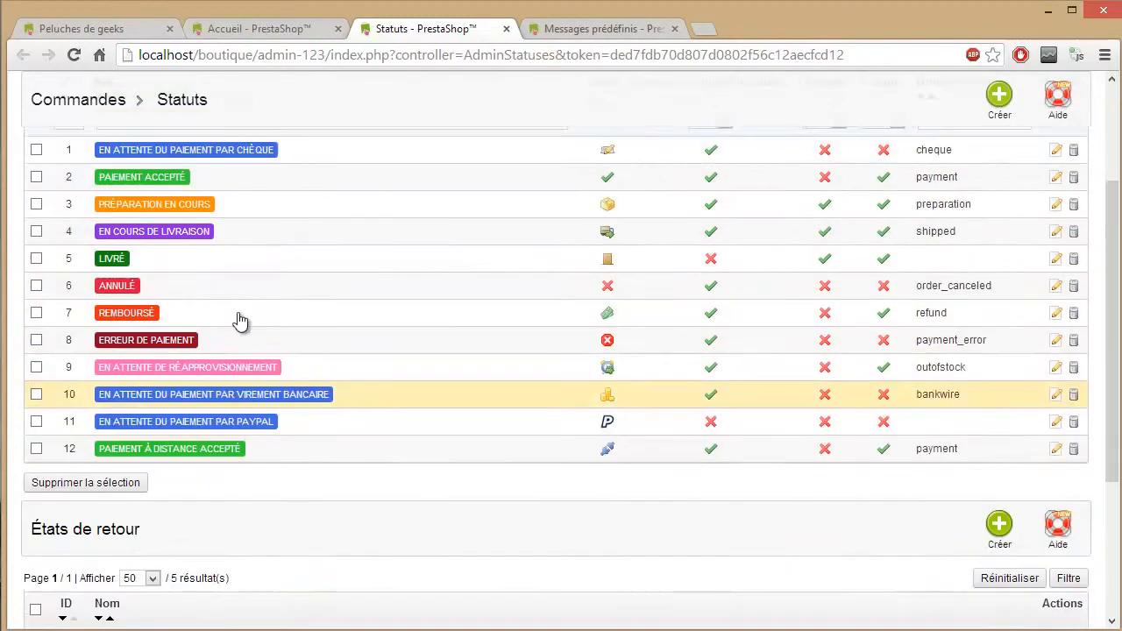
pyautogui.scroll(1, 241, 320)
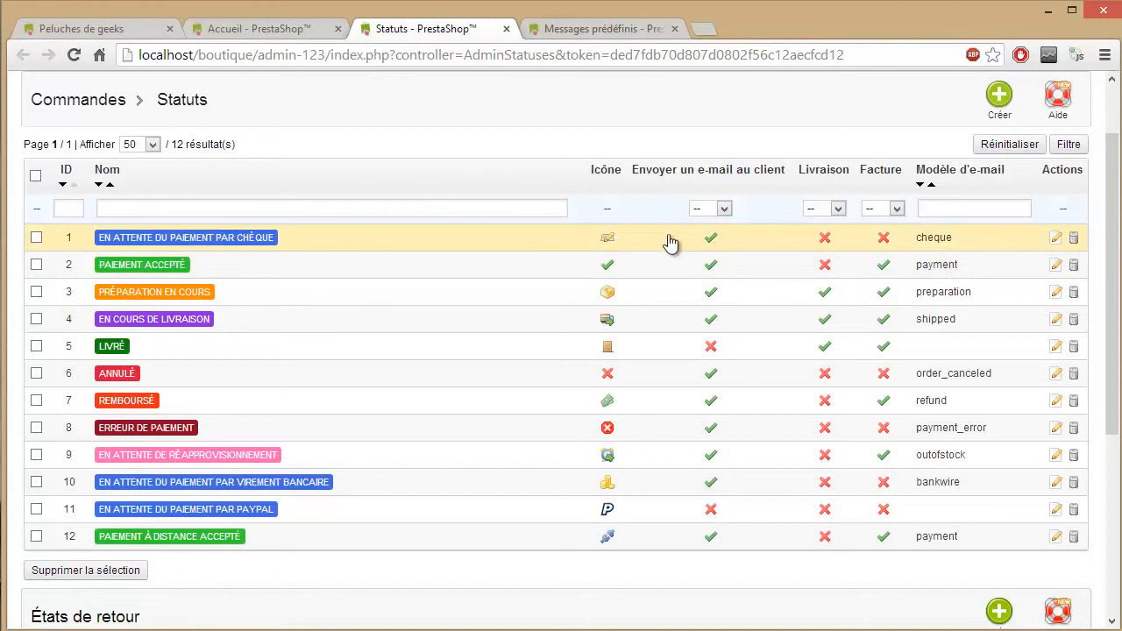
pyautogui.scroll(-2, 607, 348)
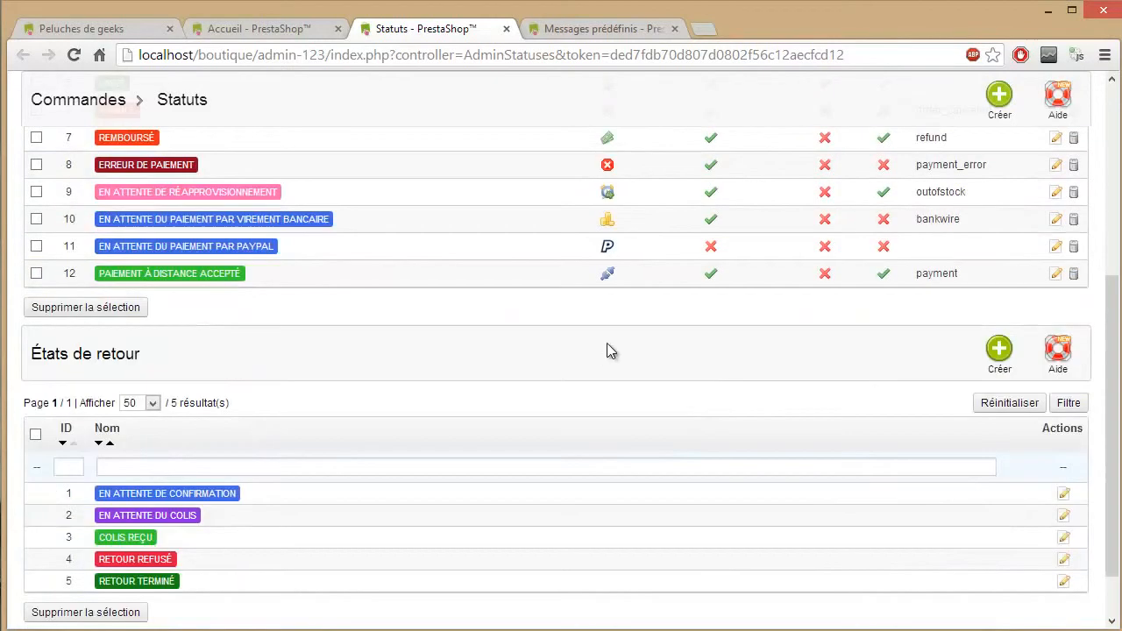
pyautogui.scroll(1, 659, 322)
pyautogui.scroll(1, 659, 322)
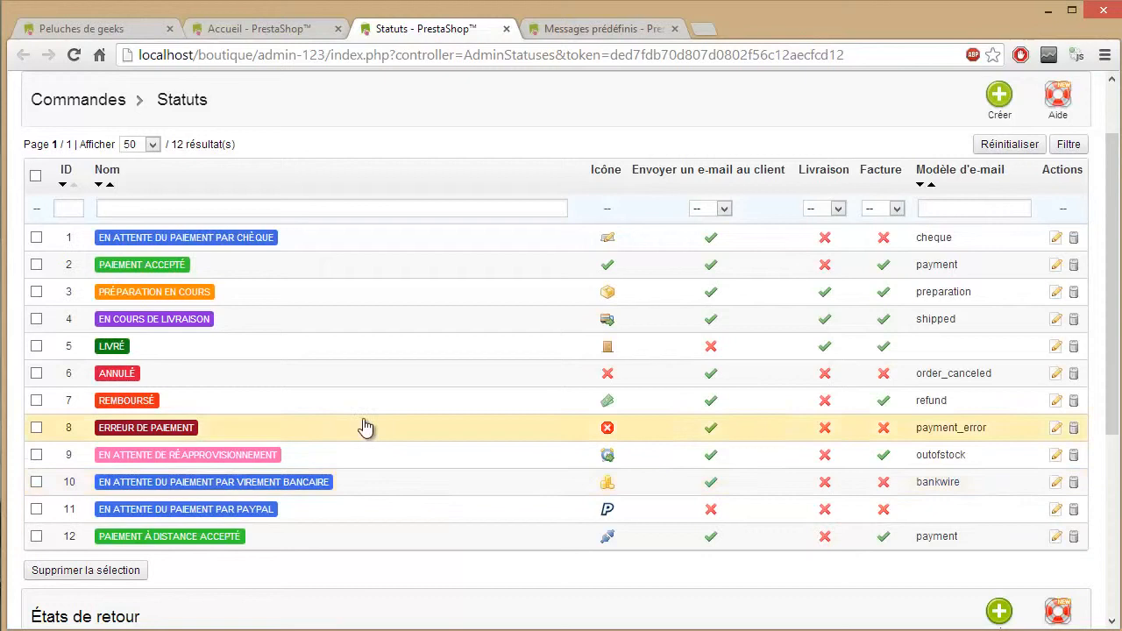
pyautogui.scroll(-4, 200, 305)
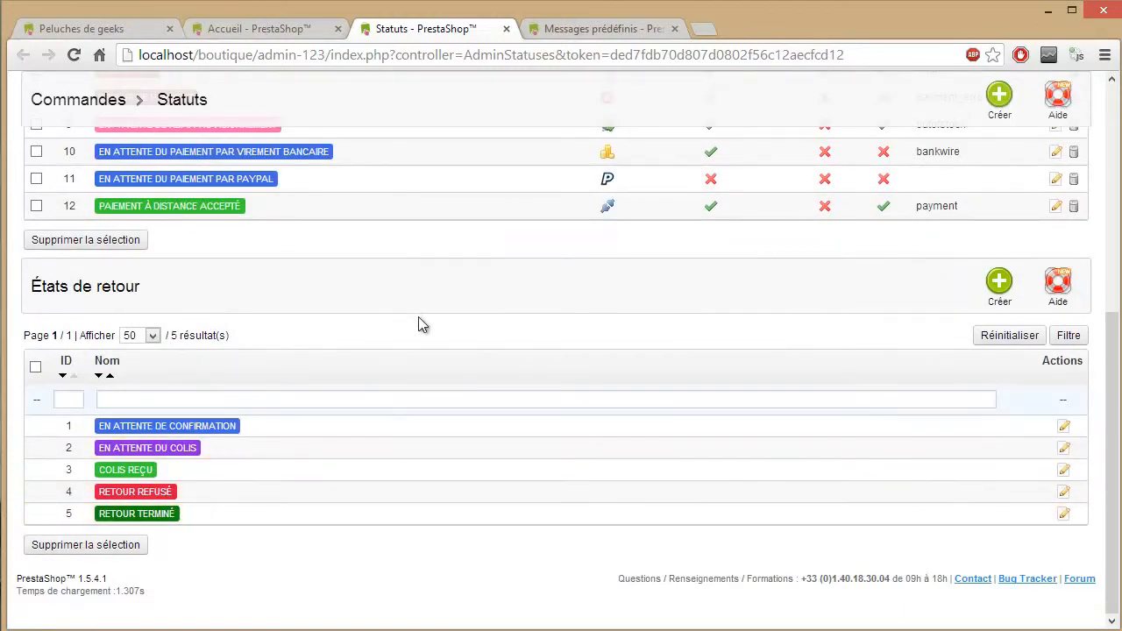
pyautogui.scroll(3, 420, 325)
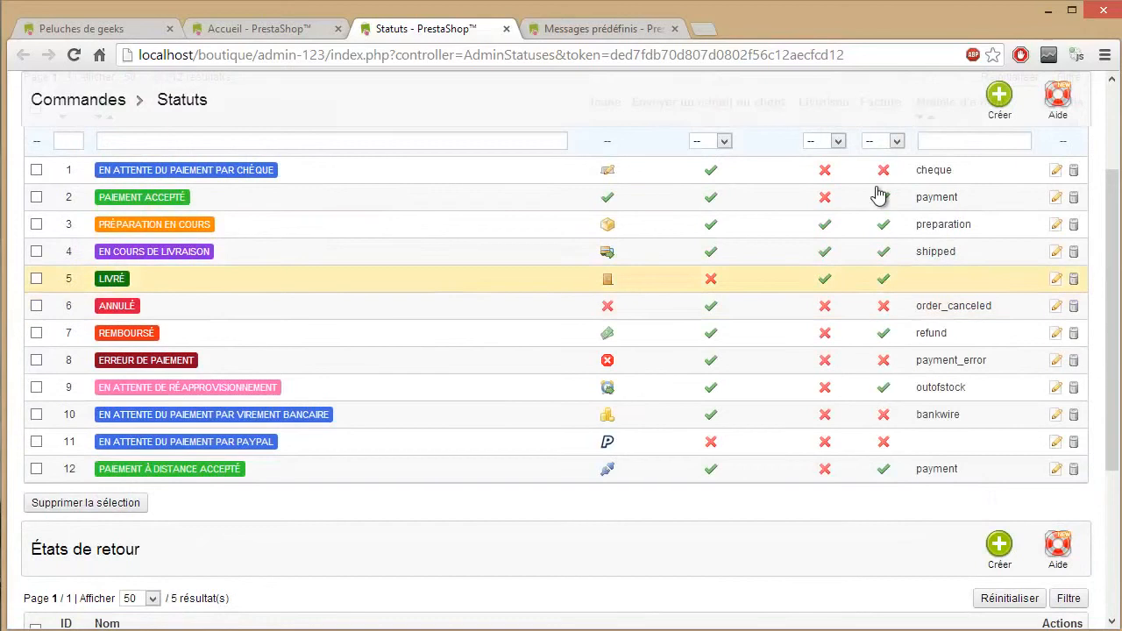
pyautogui.click(994, 116)
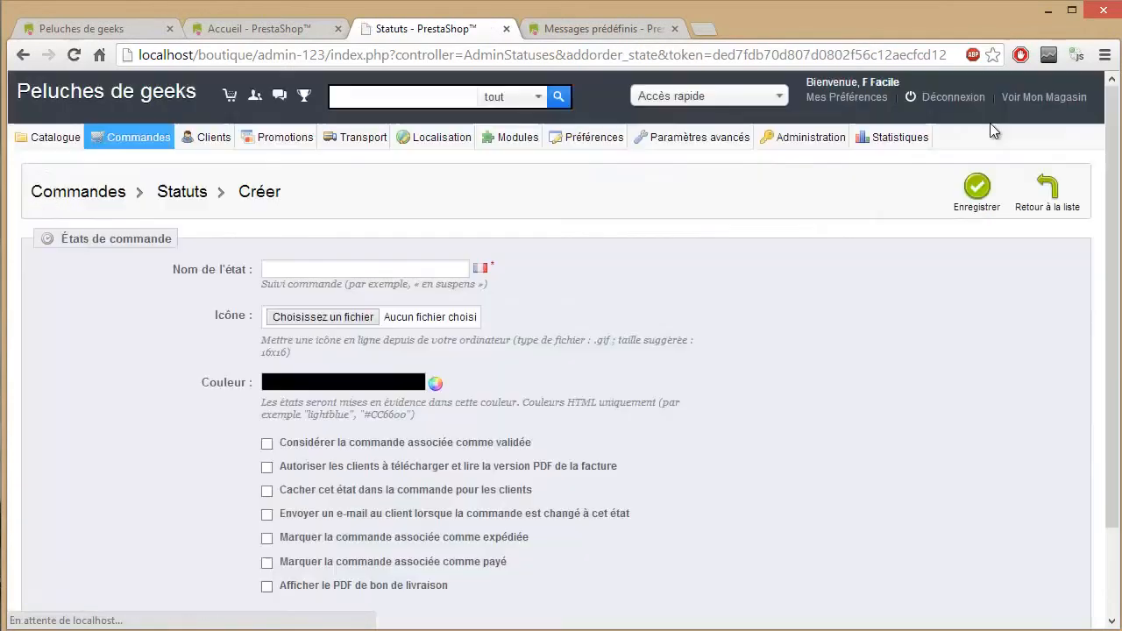
# Click into the blank Nom de l'état field, then close the Statuts tab without saving
pyautogui.click(283, 270)
pyautogui.click(278, 275)
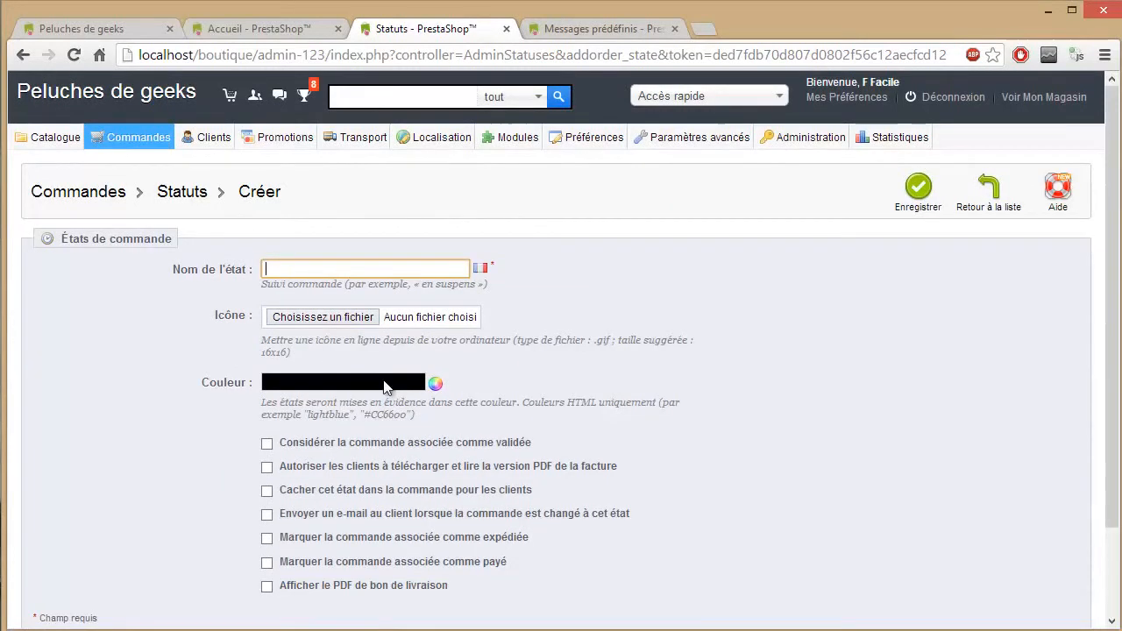
pyautogui.scroll(-2, 400, 342)
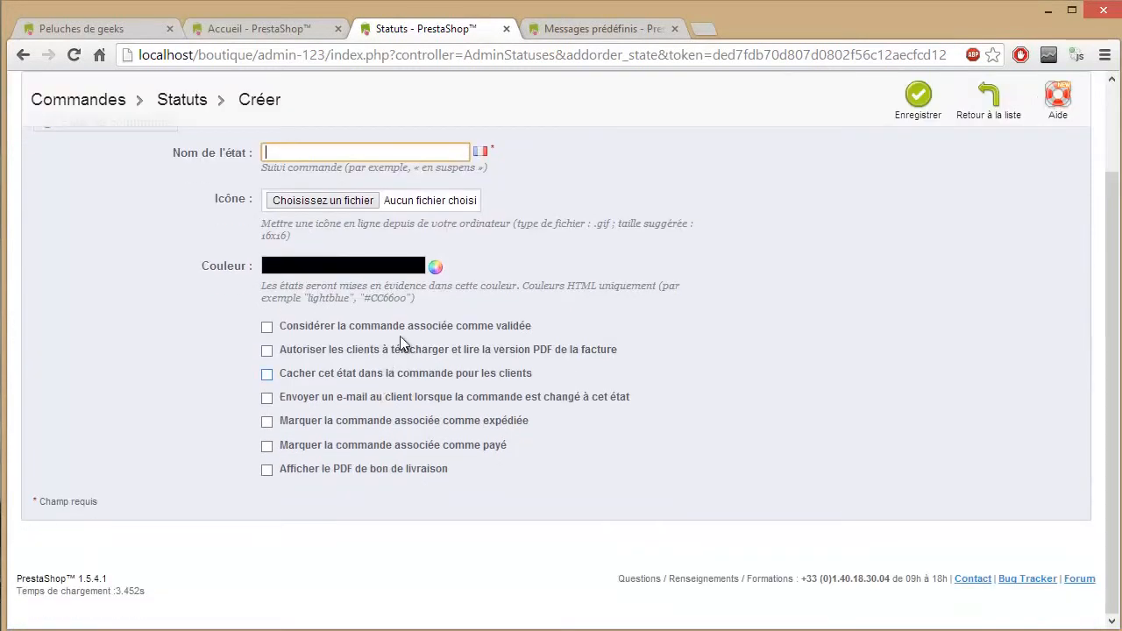
pyautogui.click(505, 29)
pyautogui.click(262, 28)
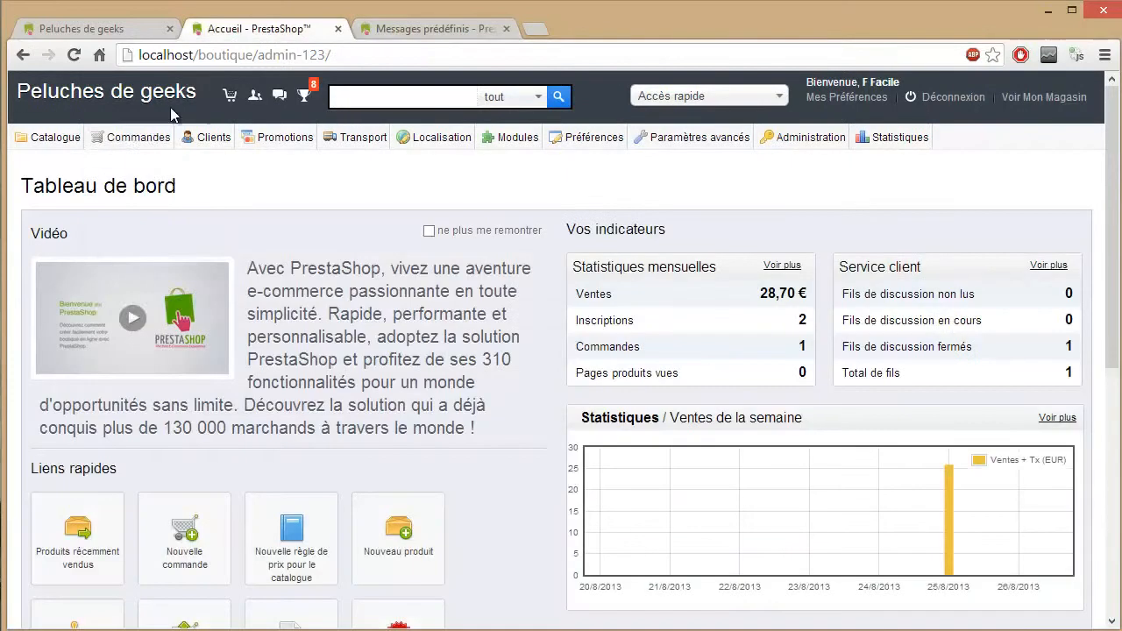
# Open the Délai predefined message for editing, then close that tab without saving
pyautogui.moveTo(132, 138)
pyautogui.click(419, 29)
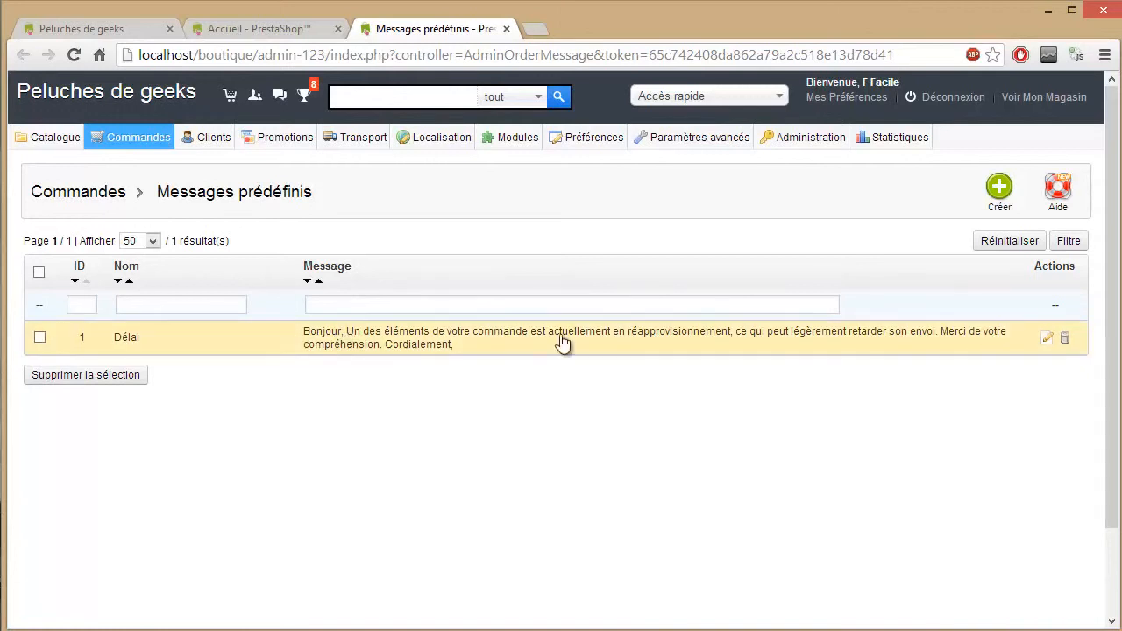
pyautogui.click(1047, 338)
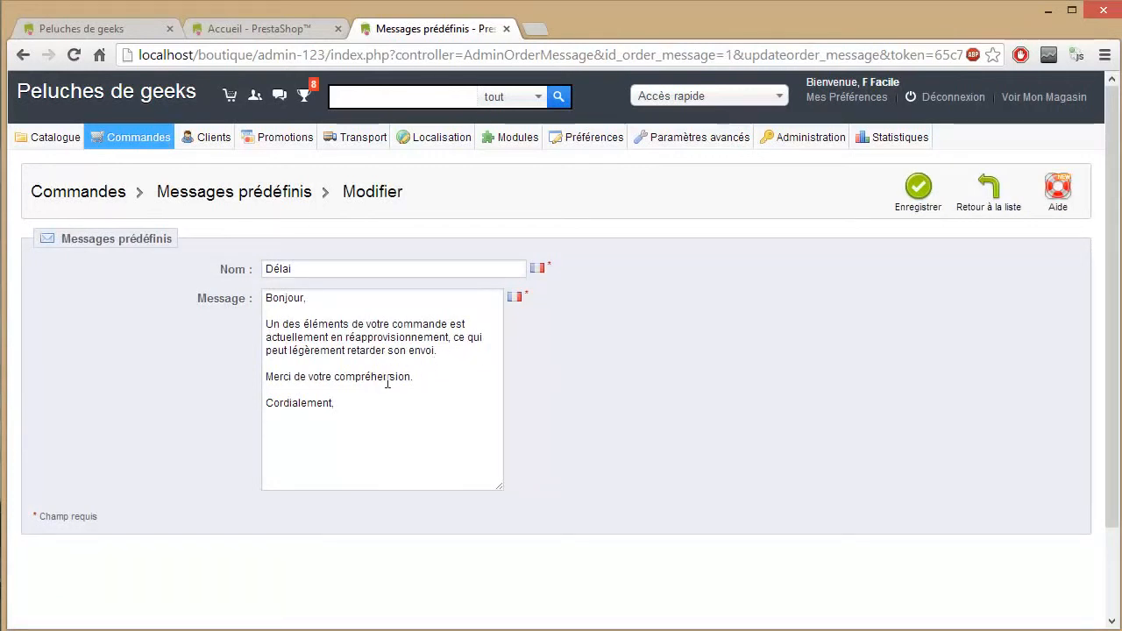
pyautogui.moveTo(315, 377); pyautogui.dragTo(243, 325)
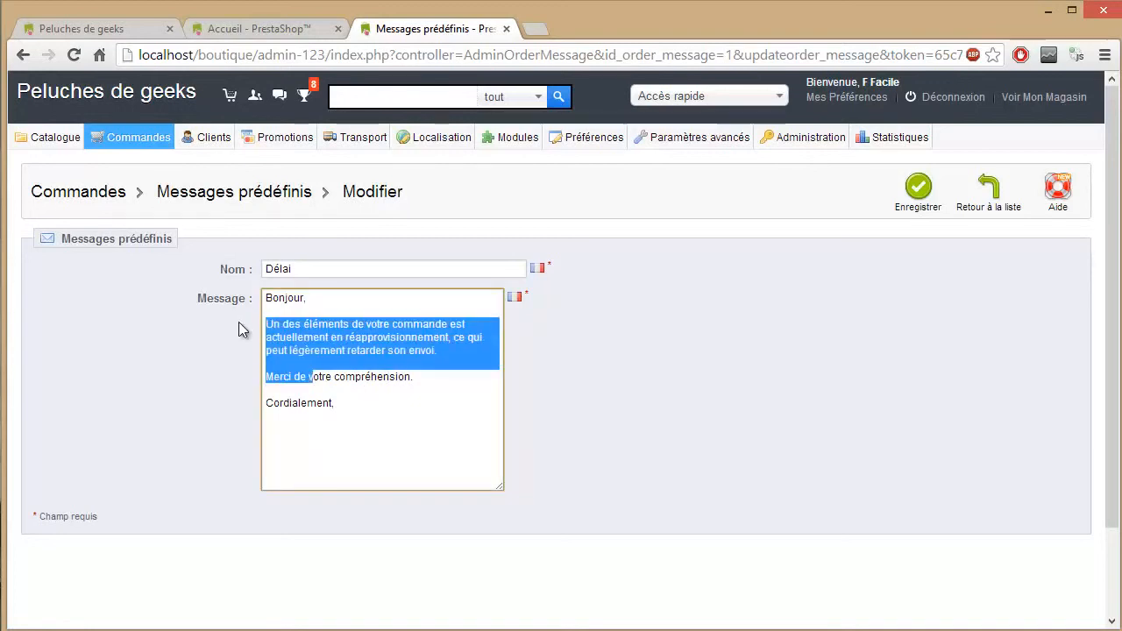
pyautogui.scroll(-2, 258, 323)
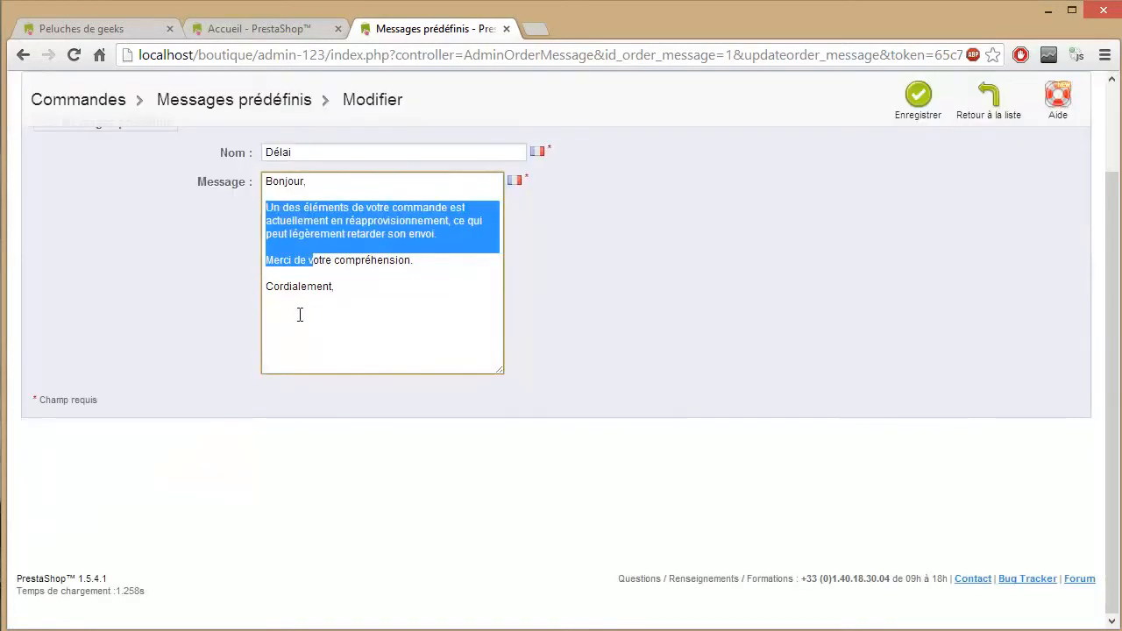
pyautogui.click(507, 28)
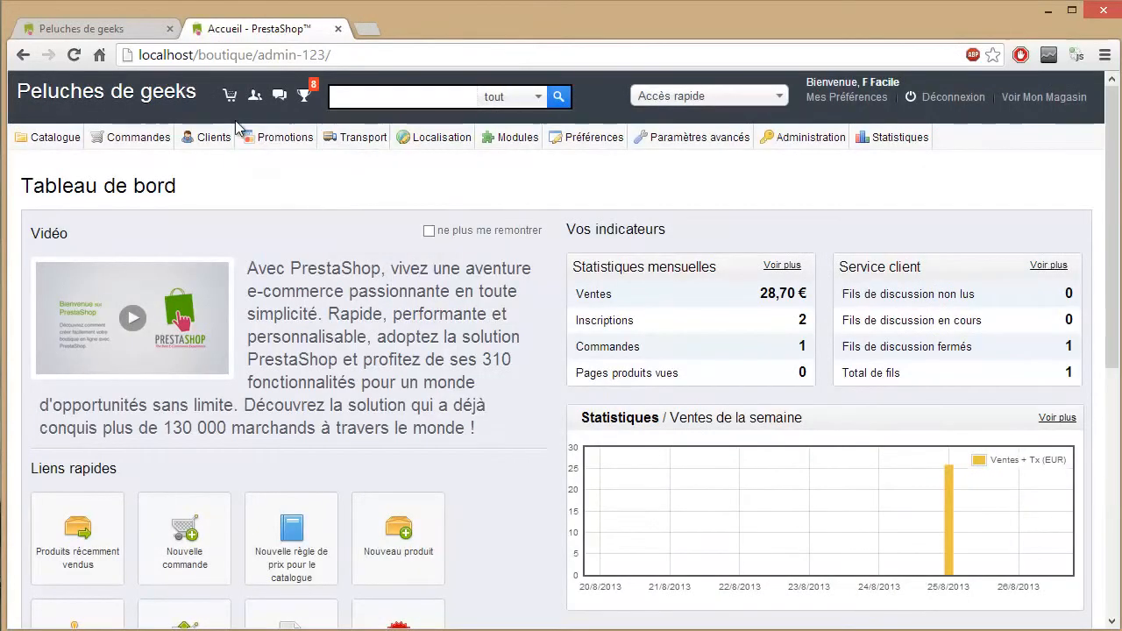
# Open Adresses, Groupes, Paniers, Contacts and Titres de civilité each in a background tab
pyautogui.moveTo(201, 141)
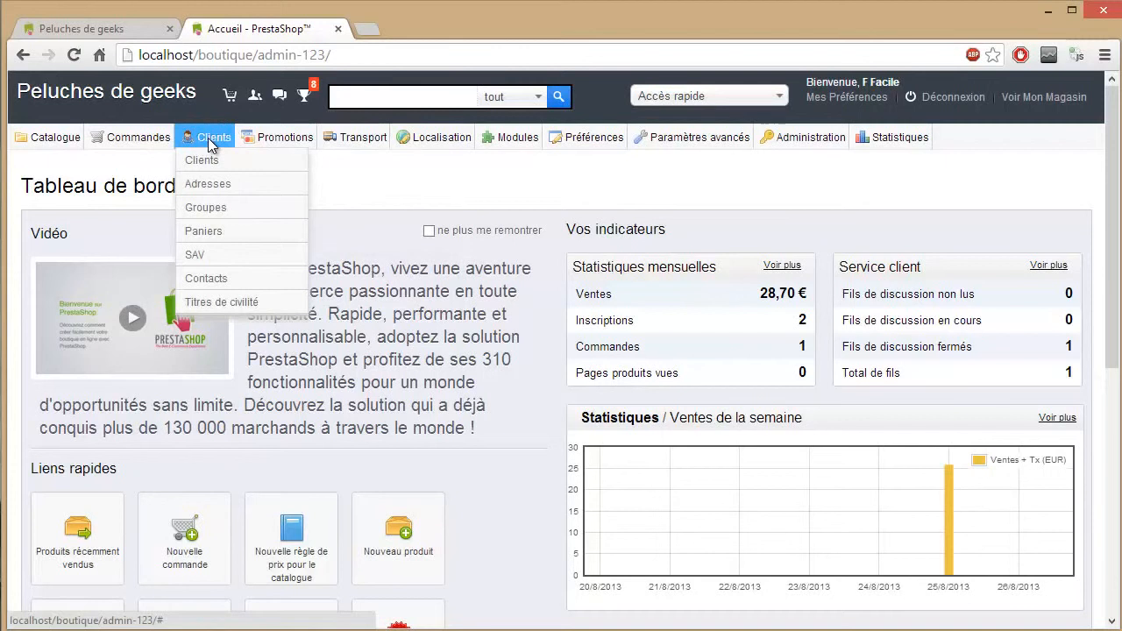
pyautogui.middleClick(210, 193)
pyautogui.middleClick(213, 208)
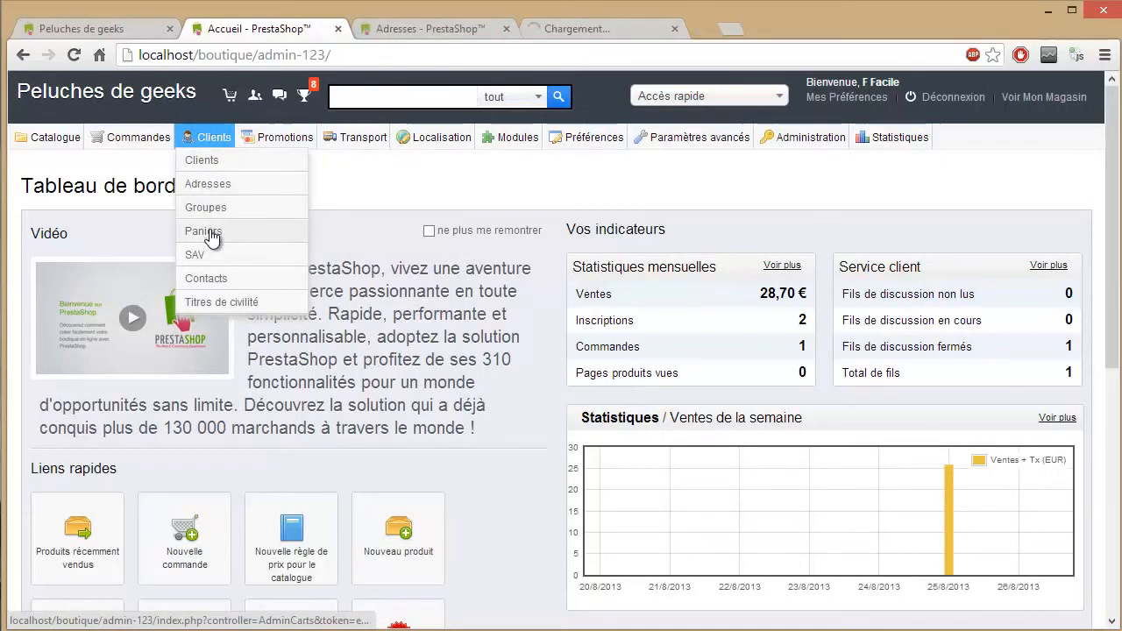
pyautogui.middleClick(211, 237)
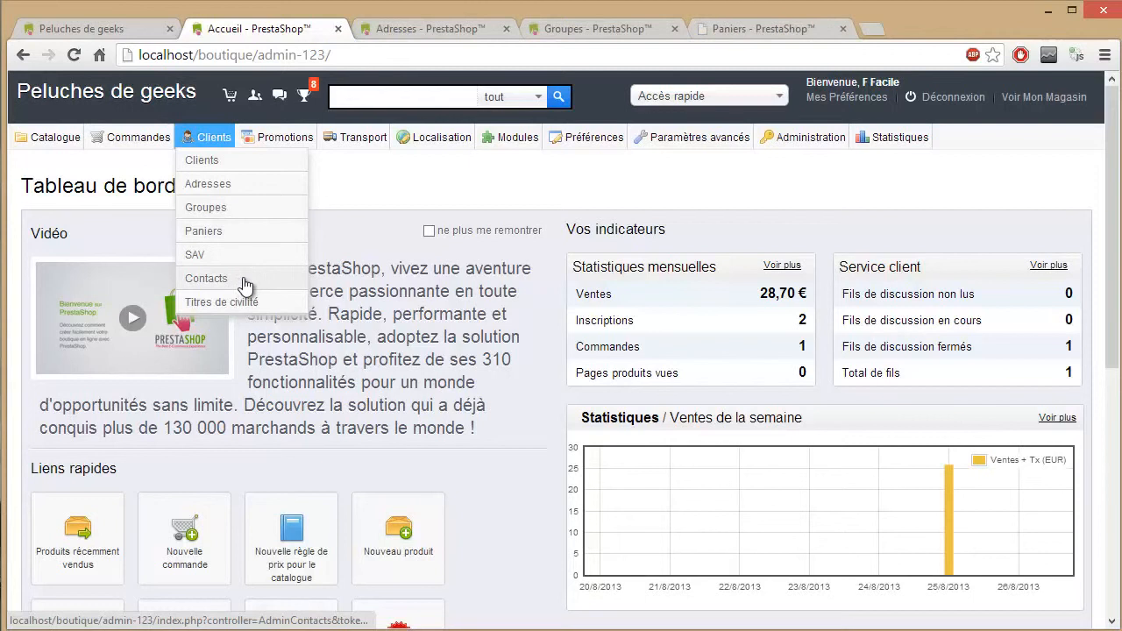
pyautogui.middleClick(245, 286)
pyautogui.middleClick(221, 304)
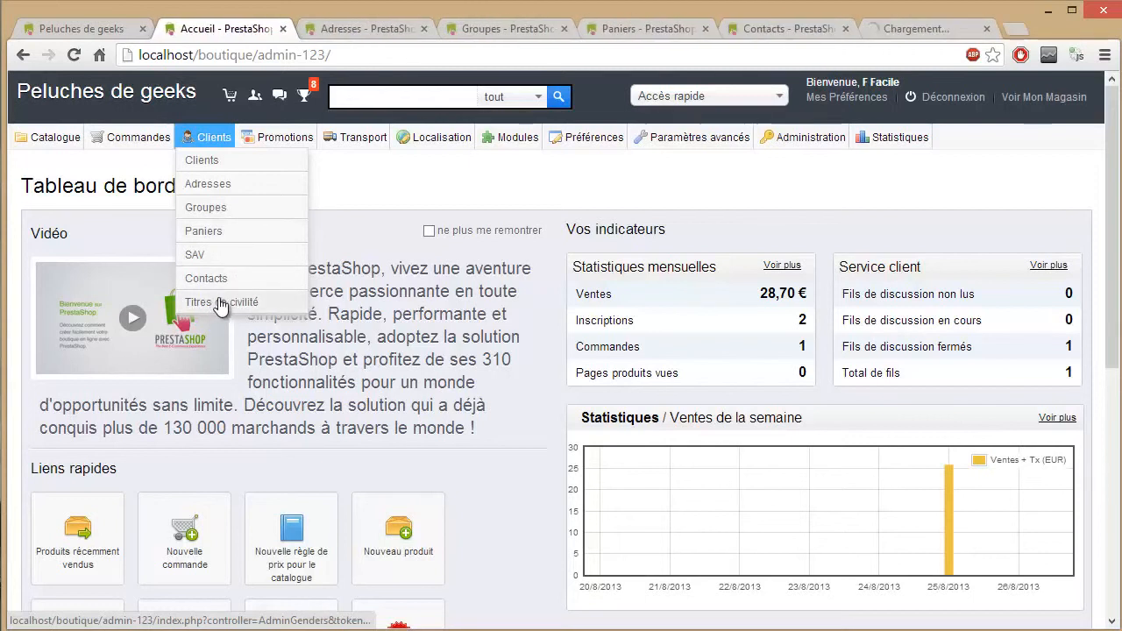
# Review the customer address list, then close the Adresses tab
pyautogui.click(355, 28)
pyautogui.moveTo(252, 171)
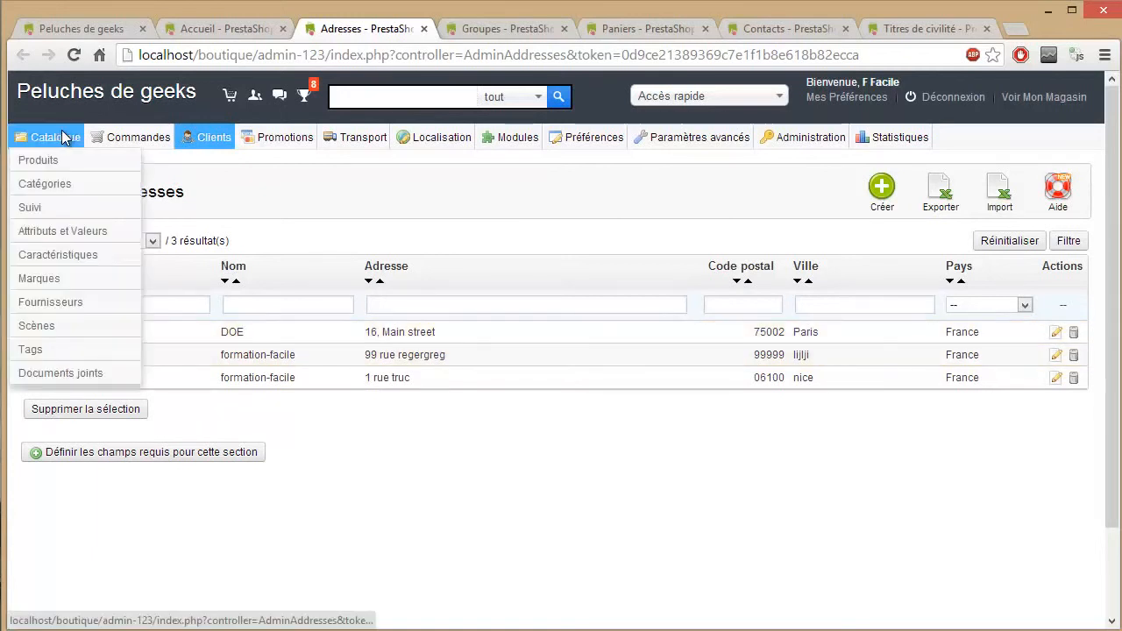
pyautogui.moveTo(140, 142)
pyautogui.moveTo(212, 142)
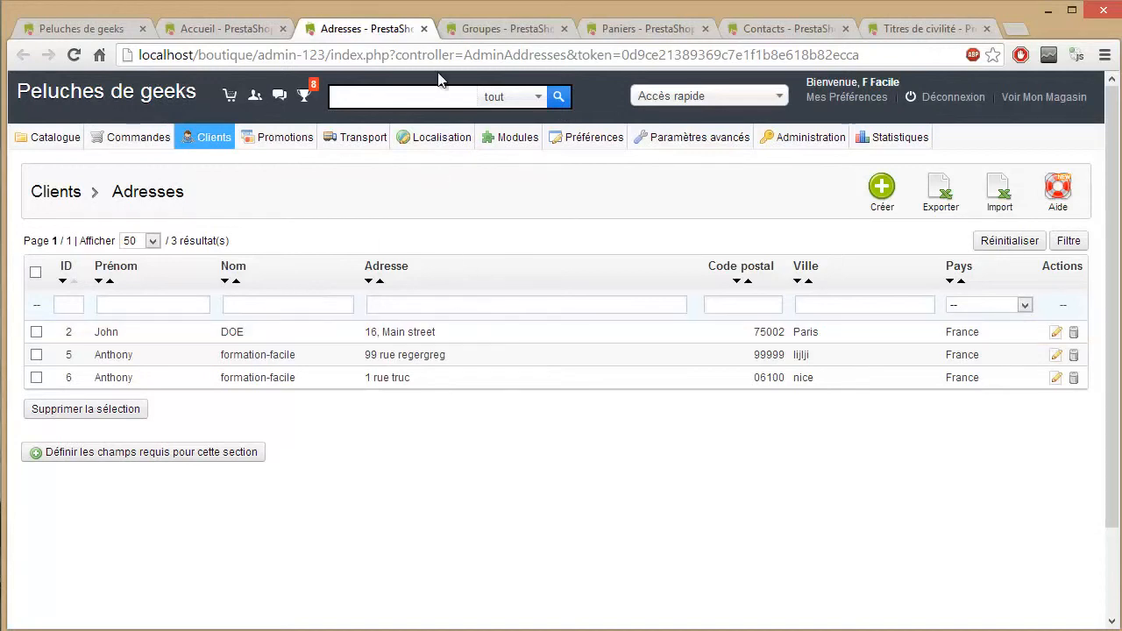
pyautogui.click(423, 29)
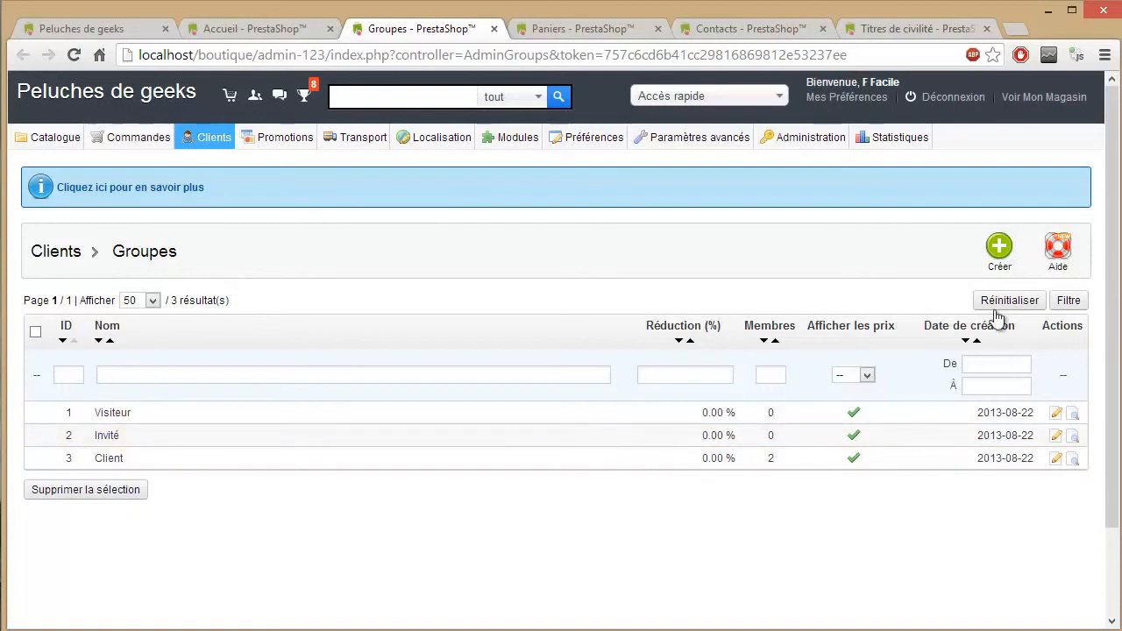
# Create a customer group named VIP with a 10% reduction and save it
pyautogui.click(998, 252)
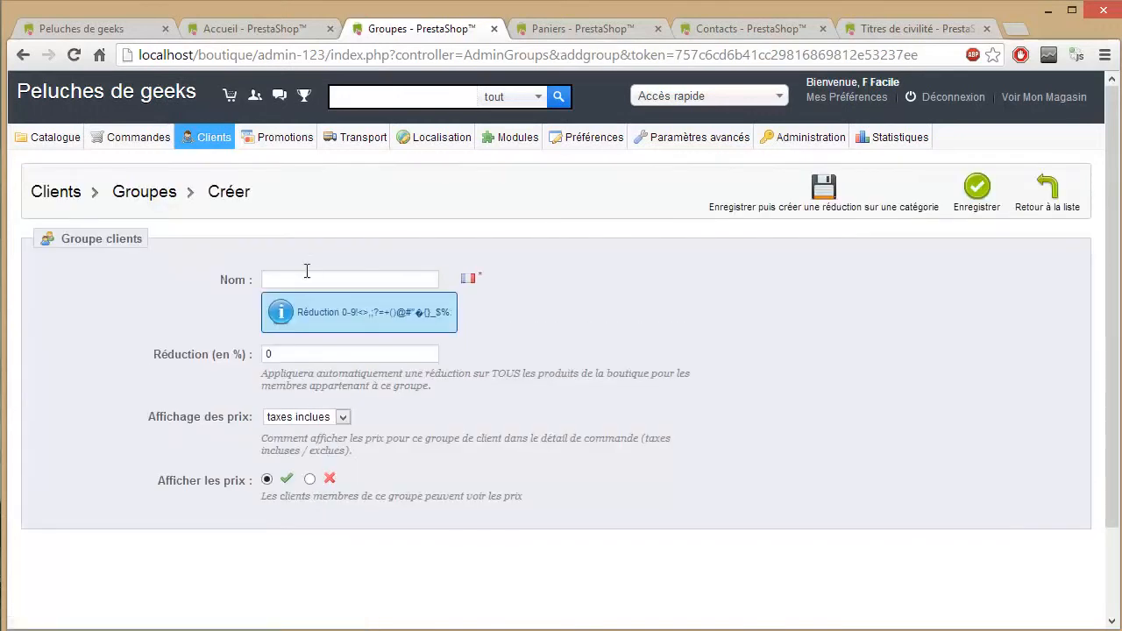
pyautogui.click(298, 273)
pyautogui.write('VIP')
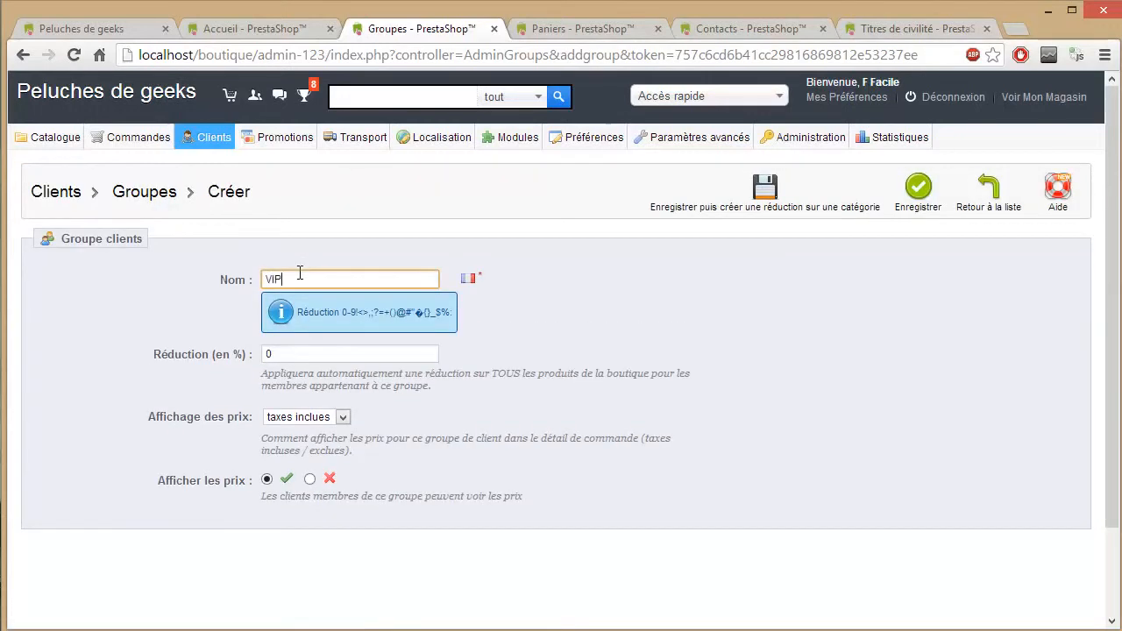
pyautogui.click(235, 285)
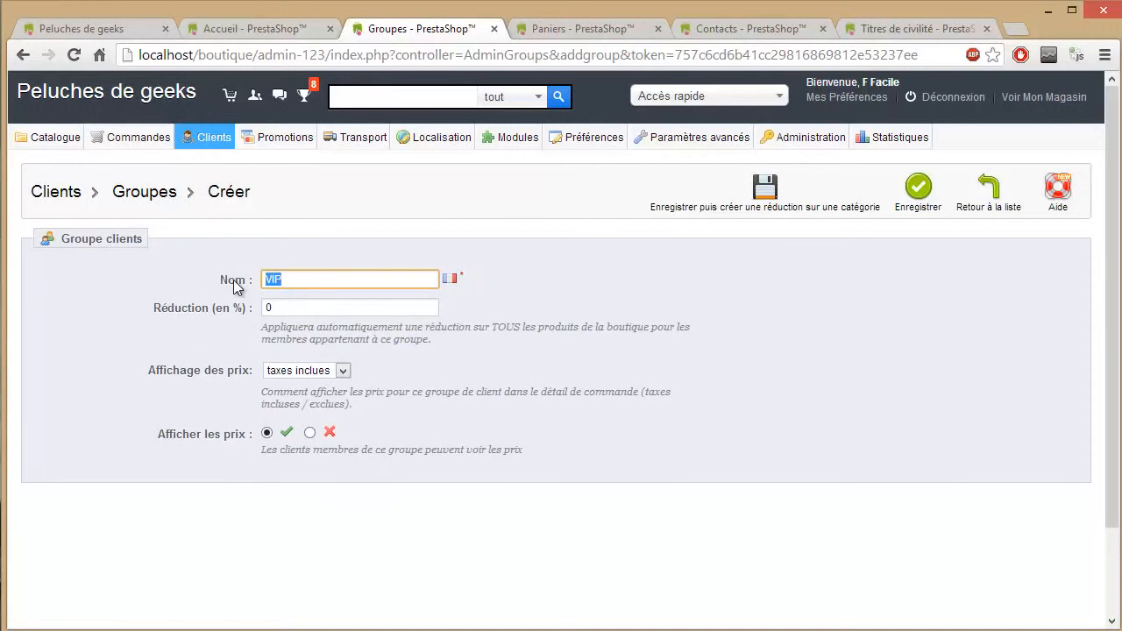
pyautogui.click(239, 312)
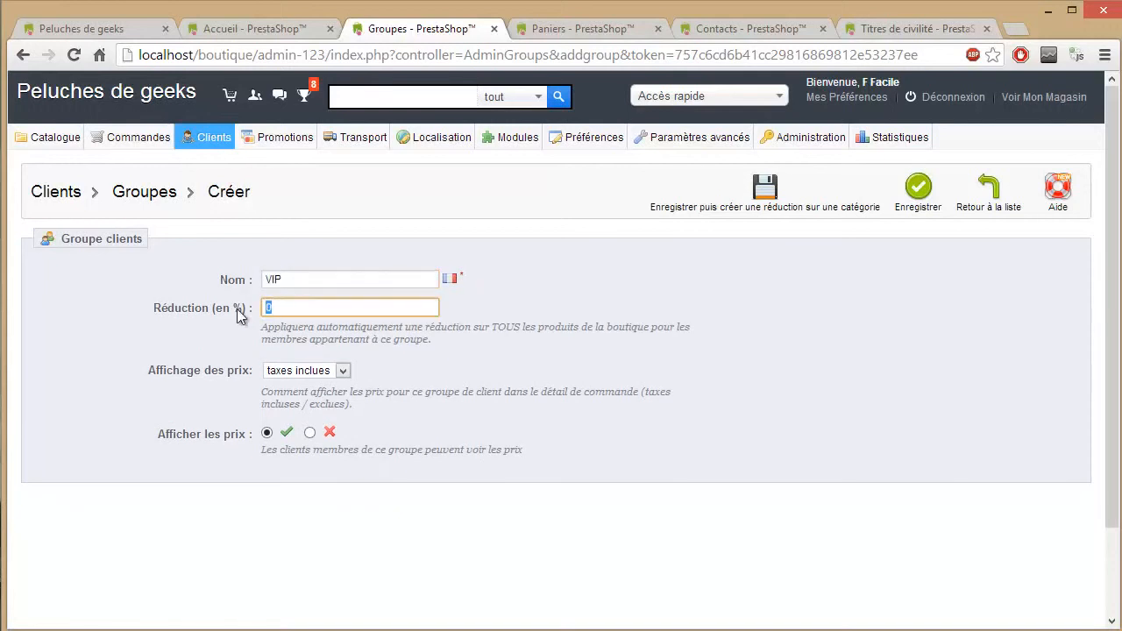
pyautogui.write('10')
pyautogui.click(111, 485)
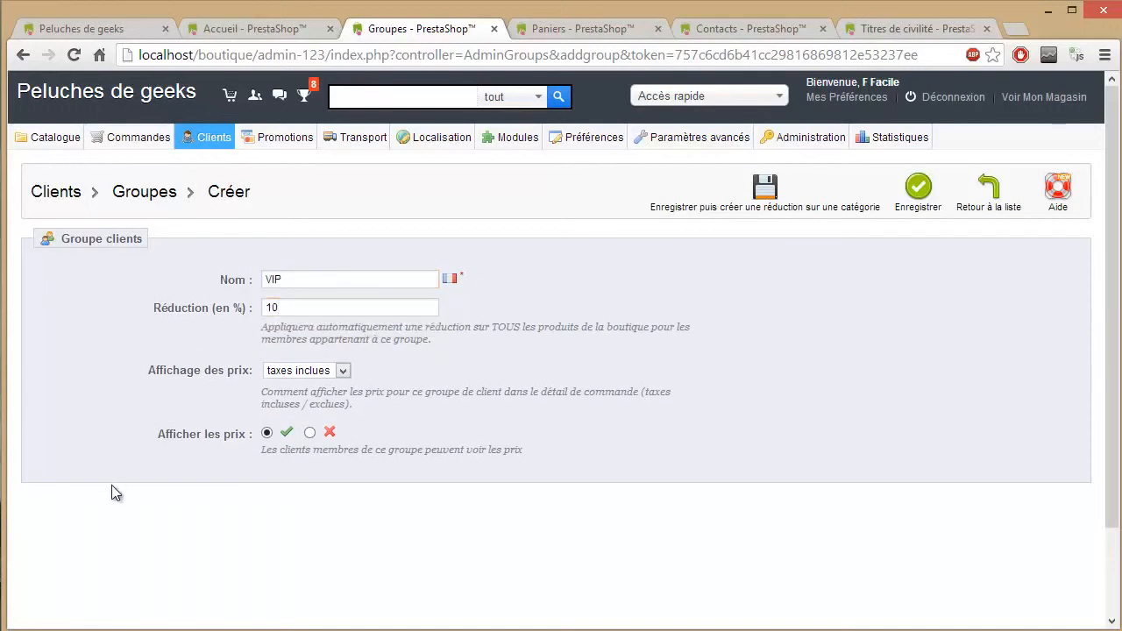
pyautogui.click(916, 203)
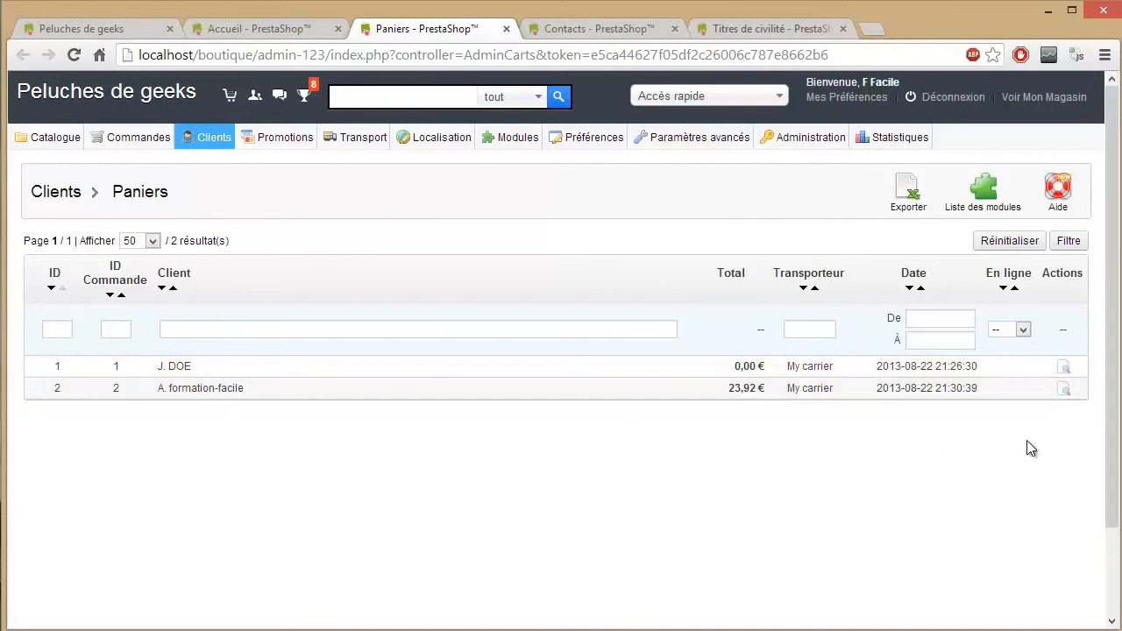
# Review cart 2's two green Link plushes (23,92 €), then close the carts page
pyautogui.click(1064, 389)
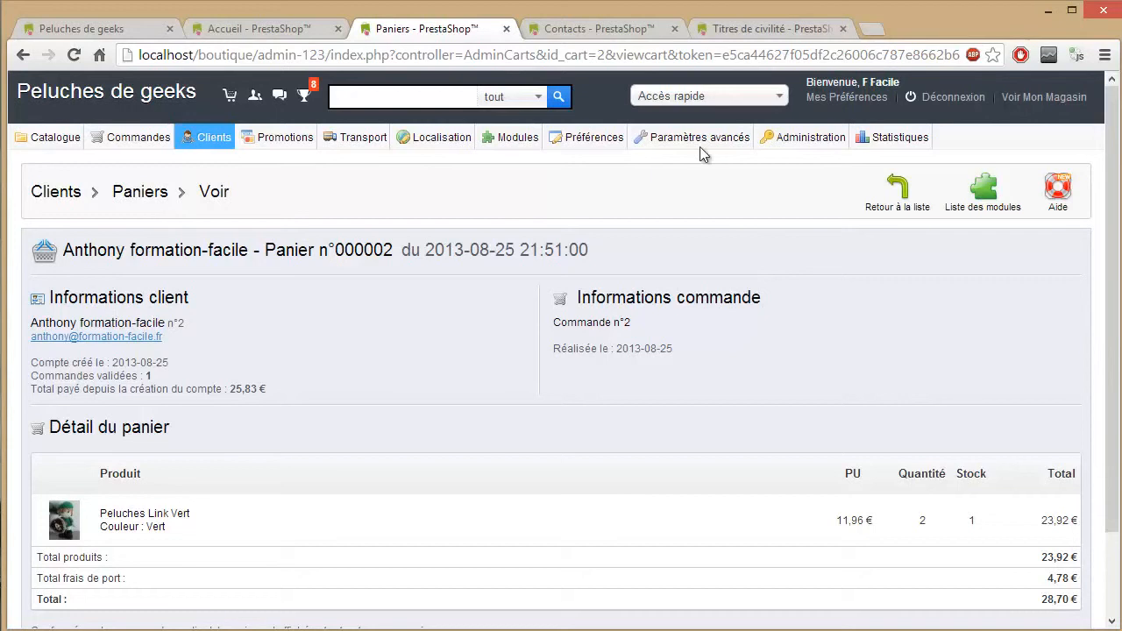
pyautogui.click(506, 29)
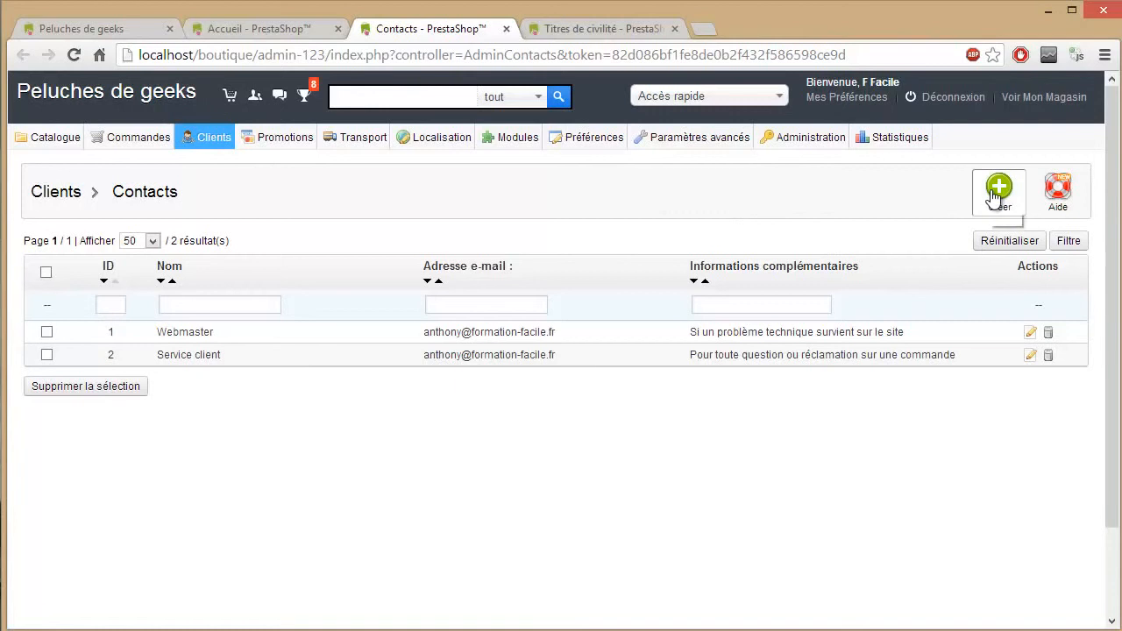
# Close Contacts, view the new courtesy-title form, then close it without adding a title
pyautogui.click(505, 29)
pyautogui.moveTo(514, 158)
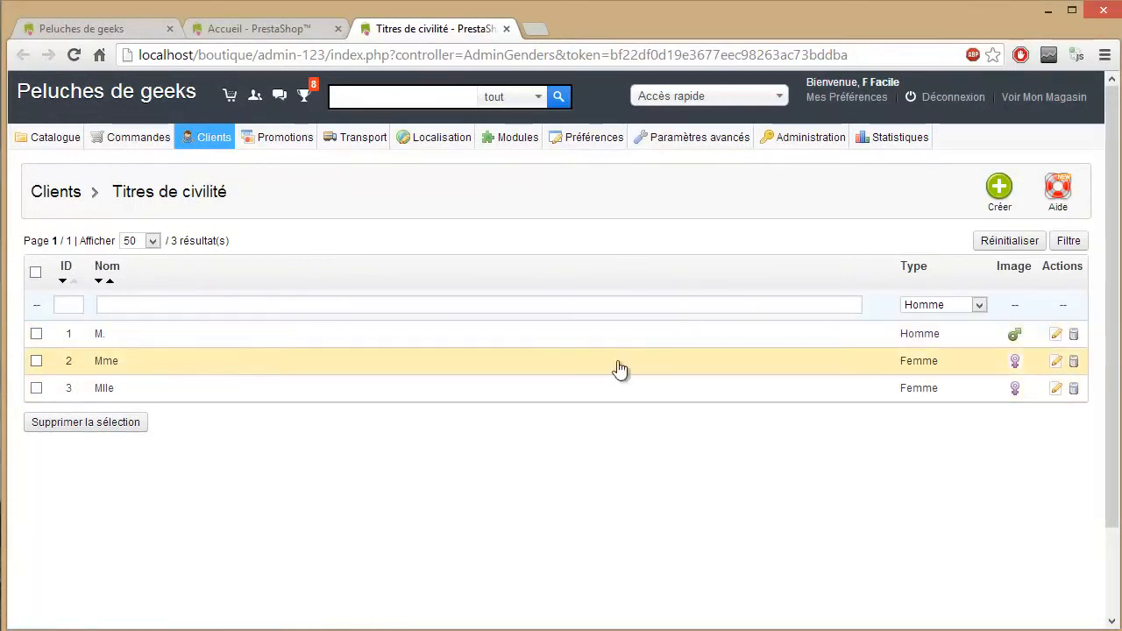
pyautogui.click(999, 191)
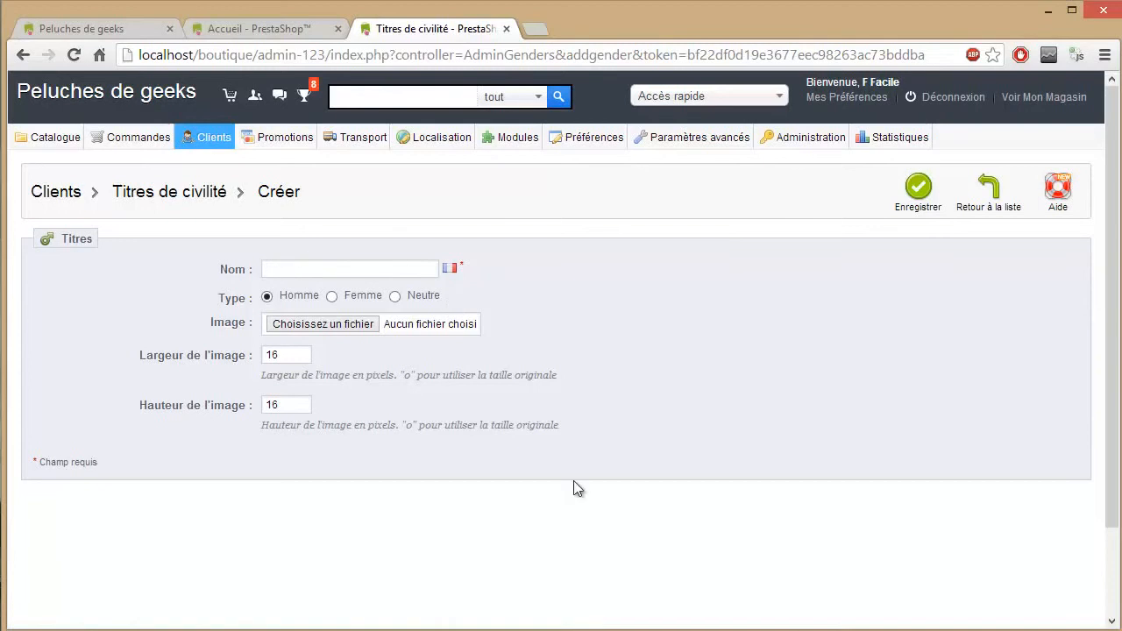
pyautogui.click(506, 29)
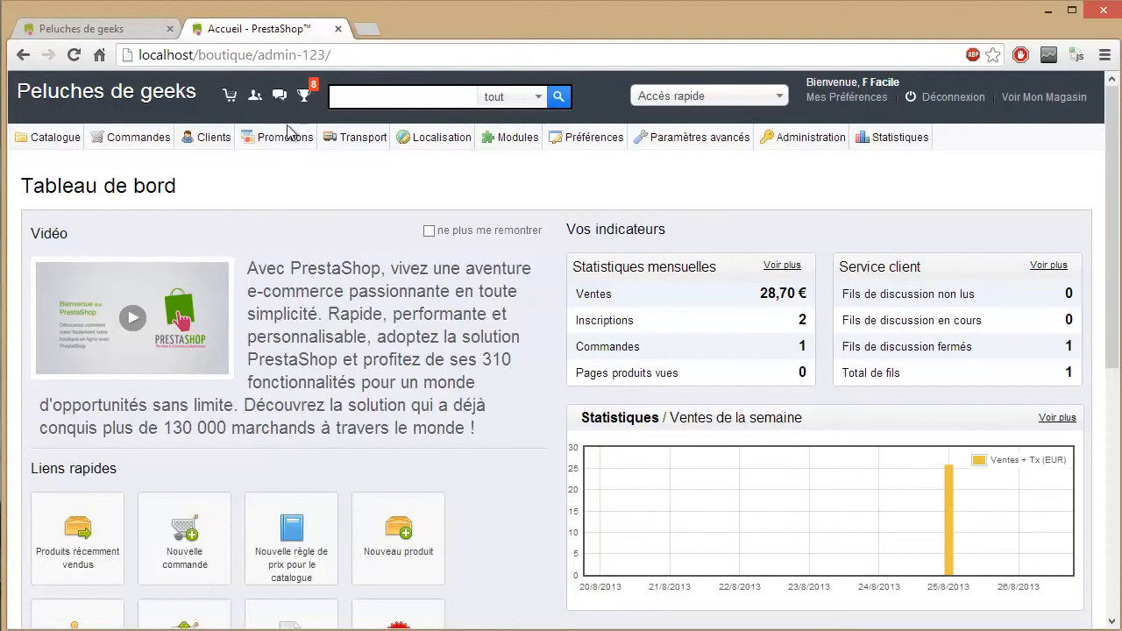
# Go to Promotions > Règles paniers and start a new cart rule
pyautogui.moveTo(283, 132)
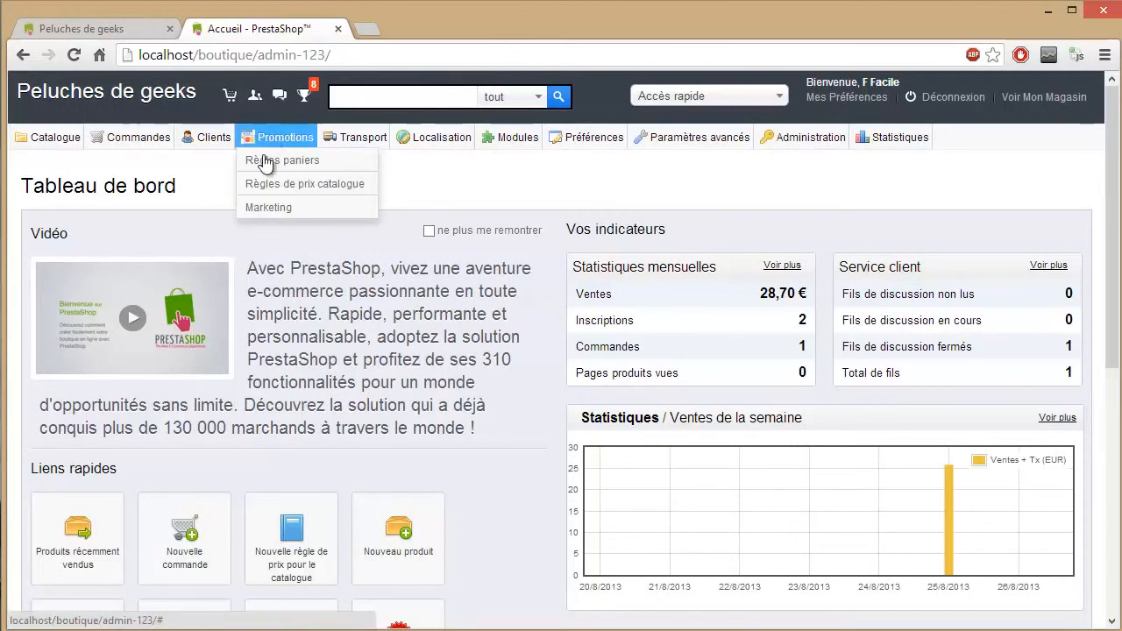
pyautogui.click(267, 168)
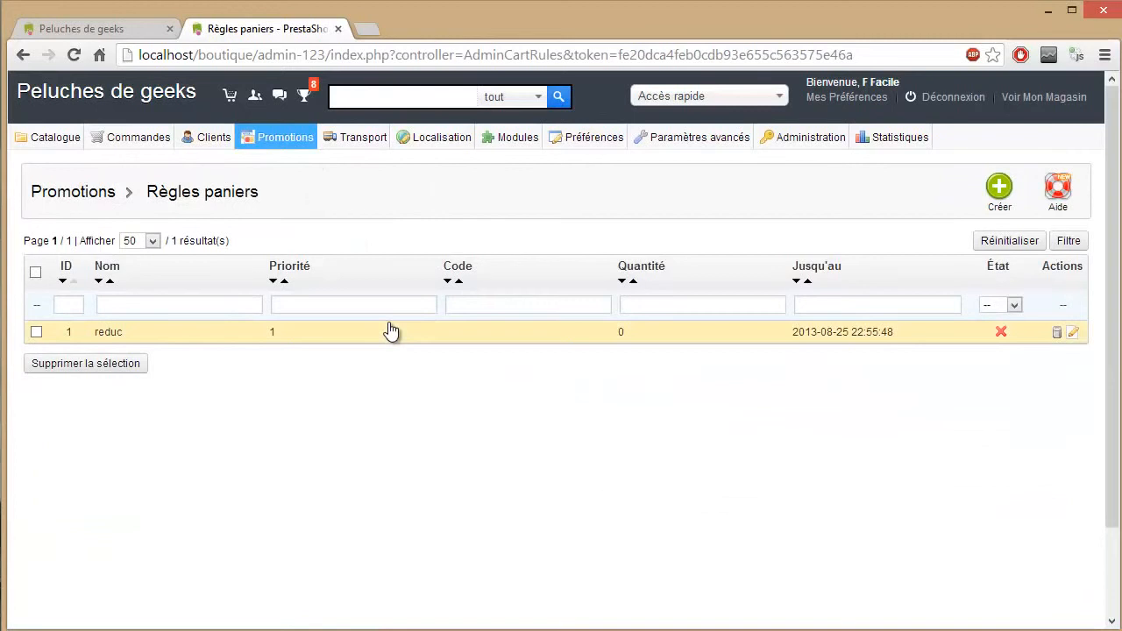
pyautogui.click(987, 212)
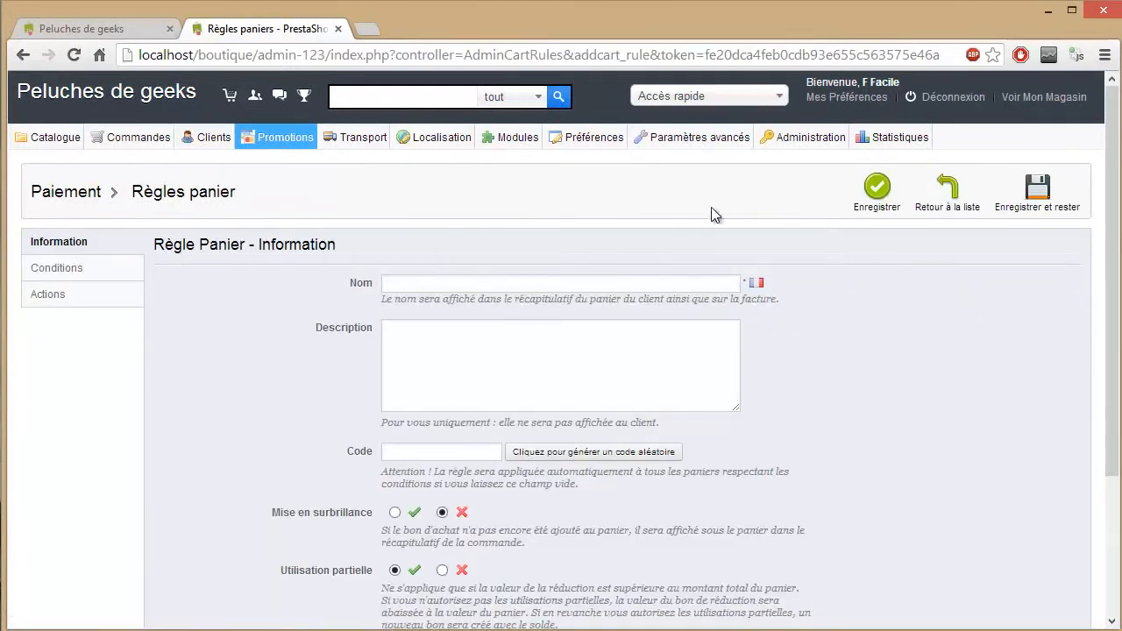
# Name the cart rule 'reduc 10%' and generate a random voucher code
pyautogui.click(402, 282)
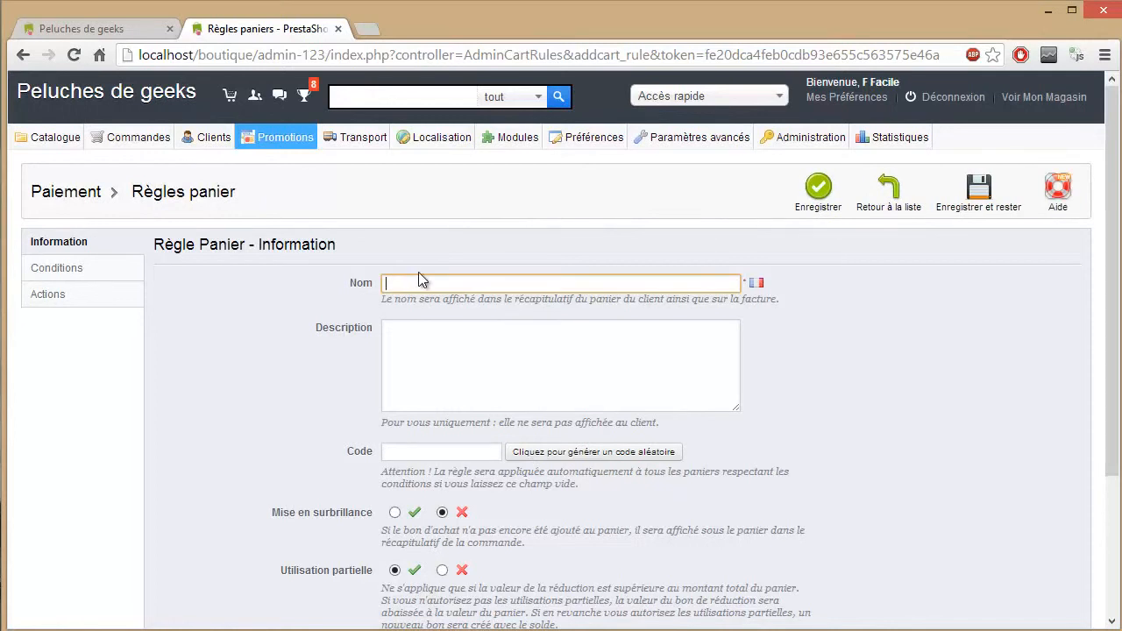
pyautogui.write('reduc 10%')
pyautogui.click(503, 367)
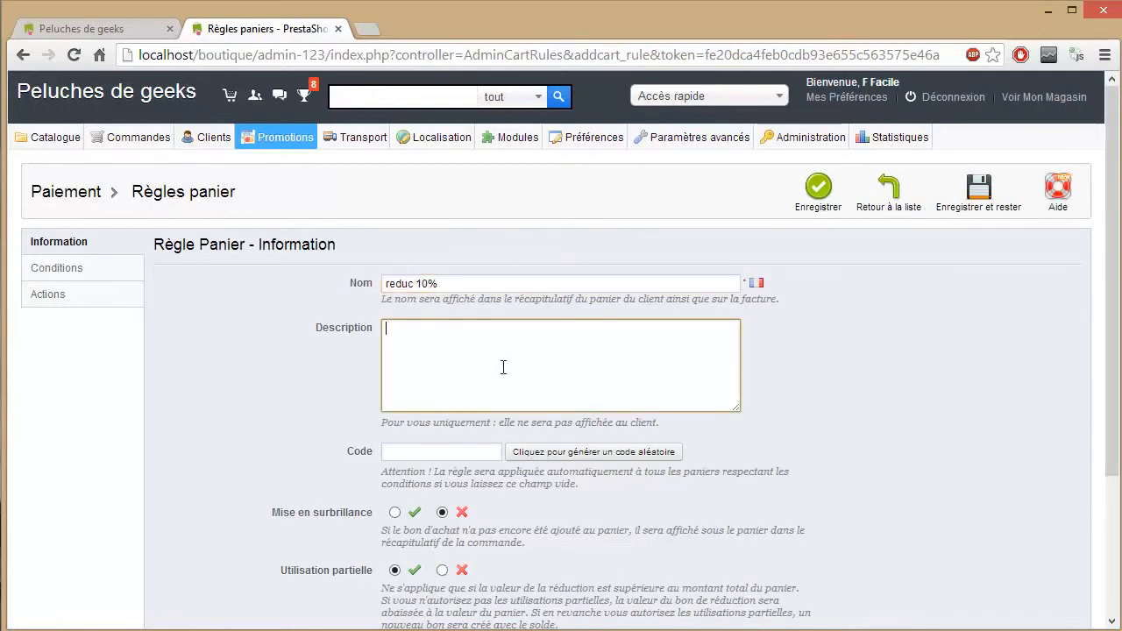
pyautogui.scroll(-3, 581, 395)
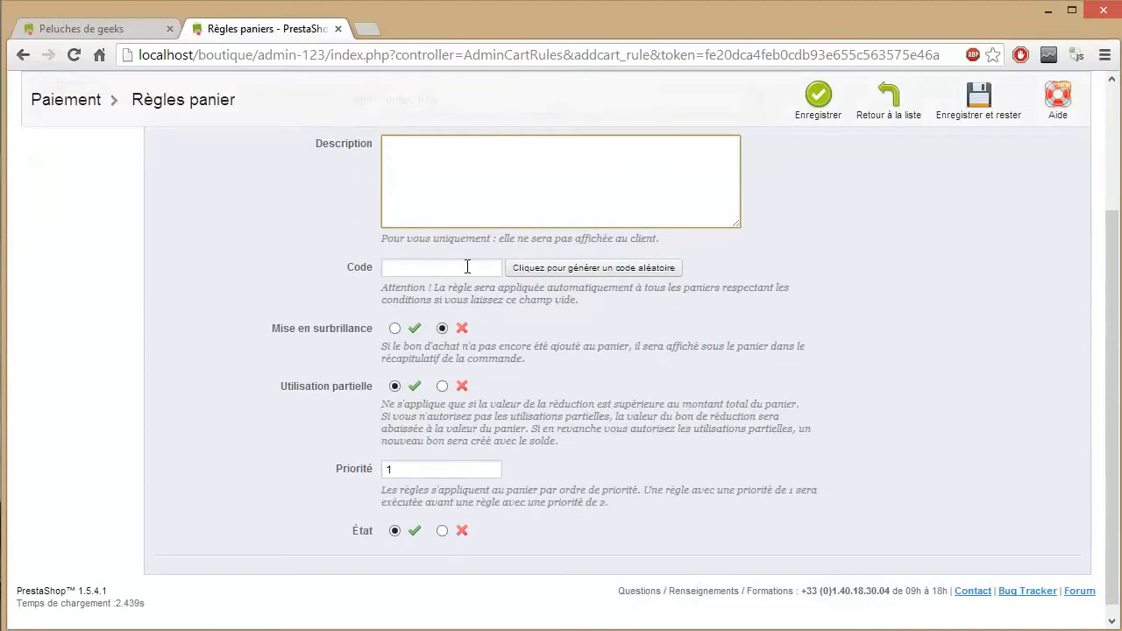
pyautogui.click(538, 272)
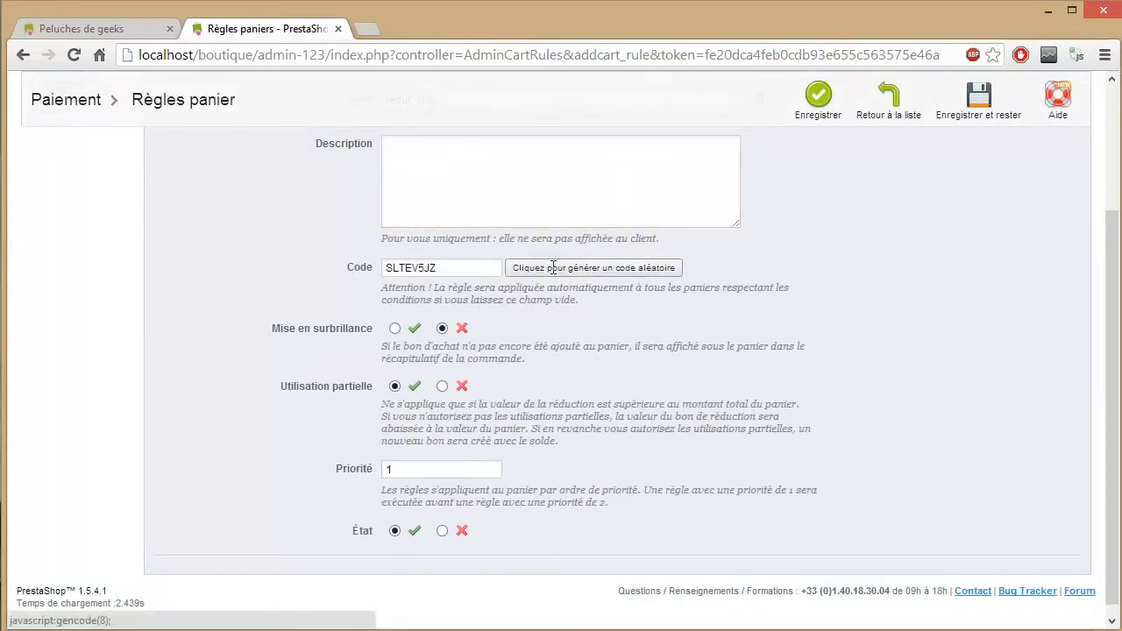
pyautogui.moveTo(453, 266); pyautogui.dragTo(383, 268)
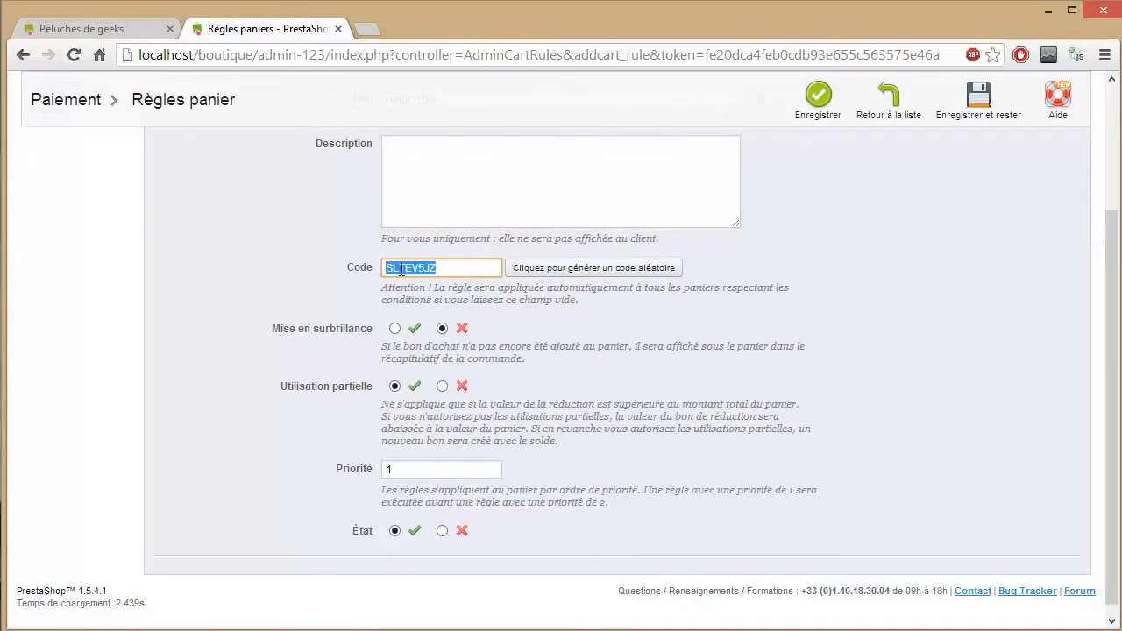
# Enable showing the voucher in the customer's cart and save the rule, staying on it
pyautogui.click(421, 277)
pyautogui.scroll(3, 441, 252)
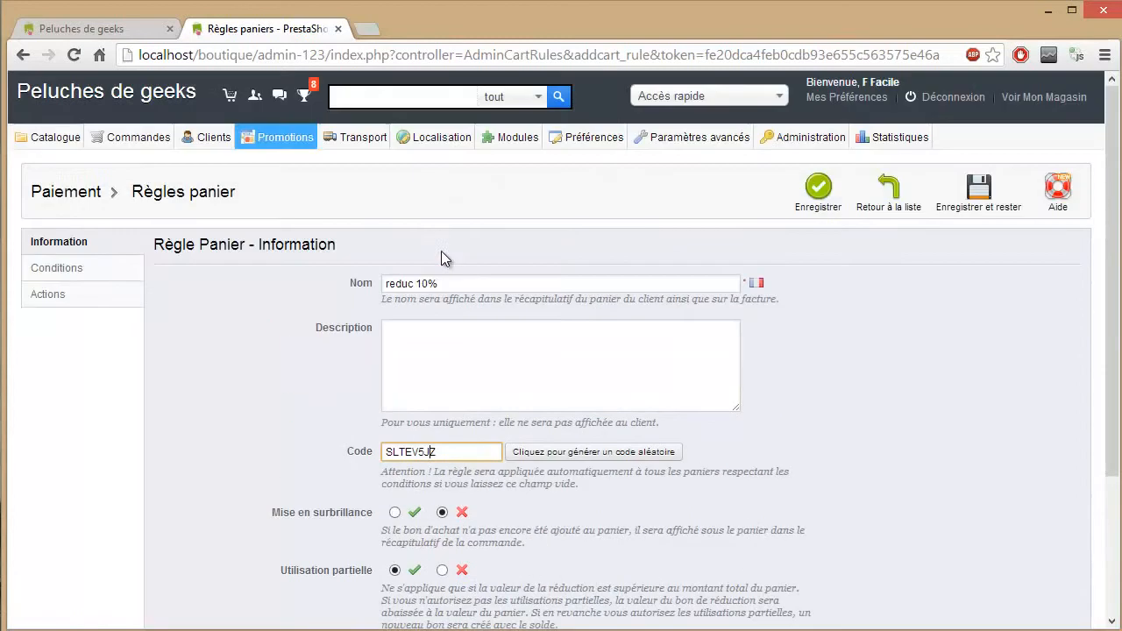
pyautogui.moveTo(456, 282); pyautogui.dragTo(347, 280)
pyautogui.scroll(-3, 342, 288)
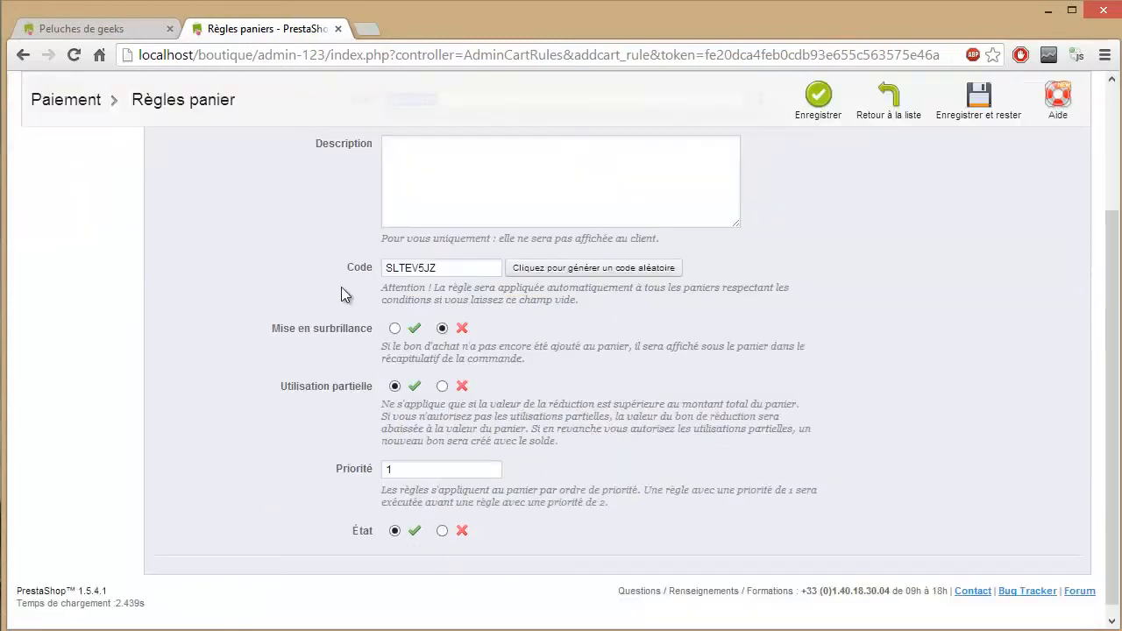
pyautogui.click(395, 328)
pyautogui.scroll(-1, 409, 343)
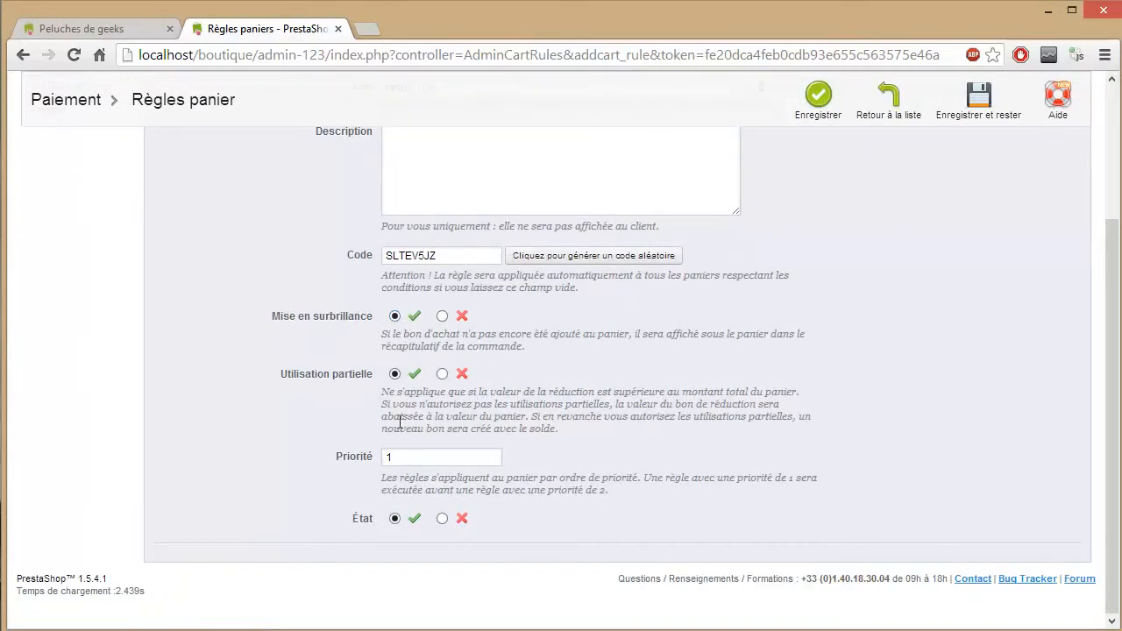
pyautogui.scroll(2, 152, 387)
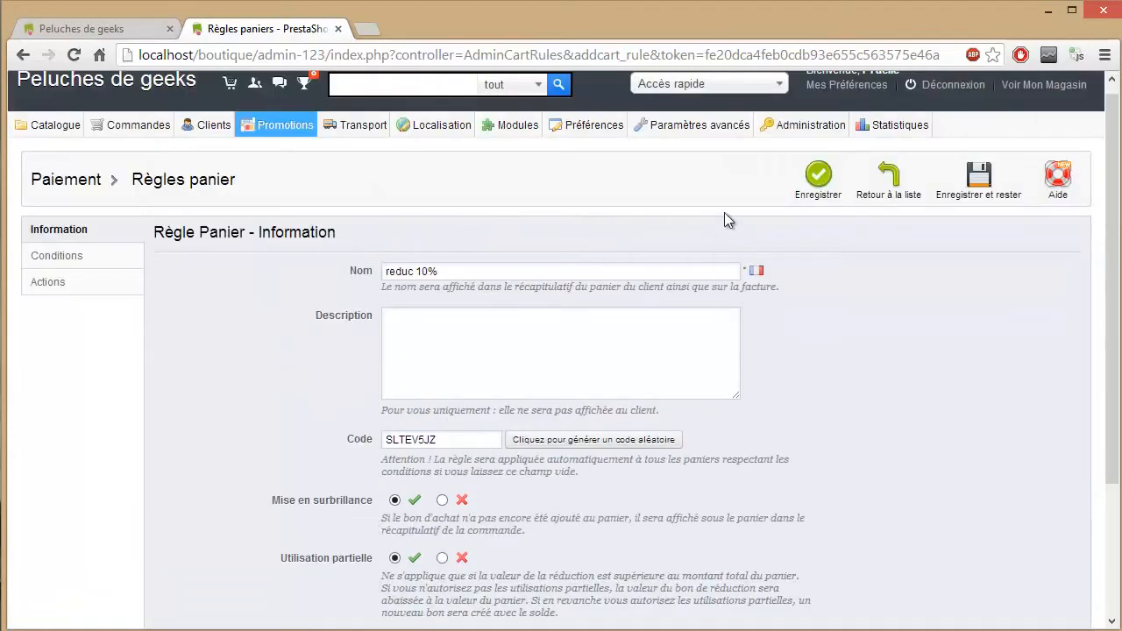
pyautogui.click(972, 191)
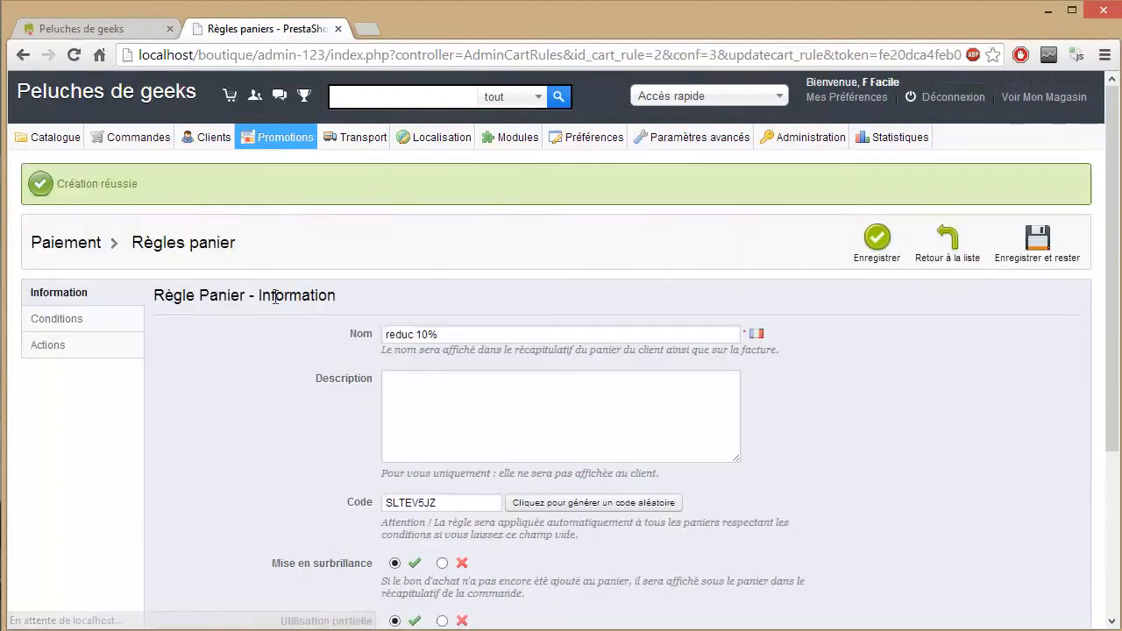
pyautogui.scroll(-3, 463, 351)
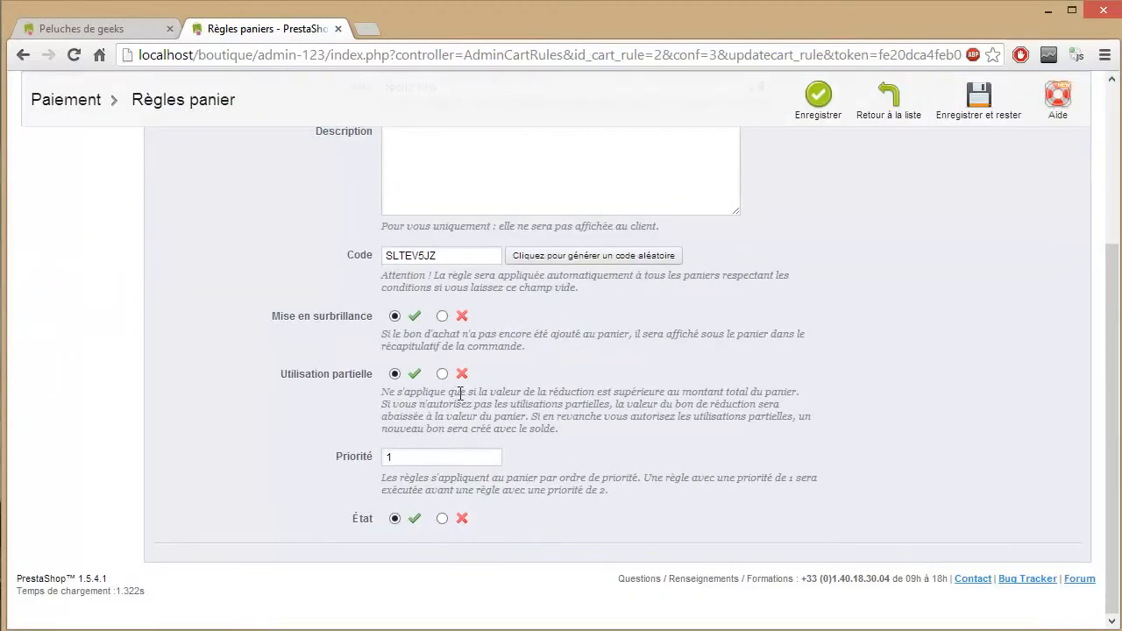
pyautogui.scroll(2, 461, 393)
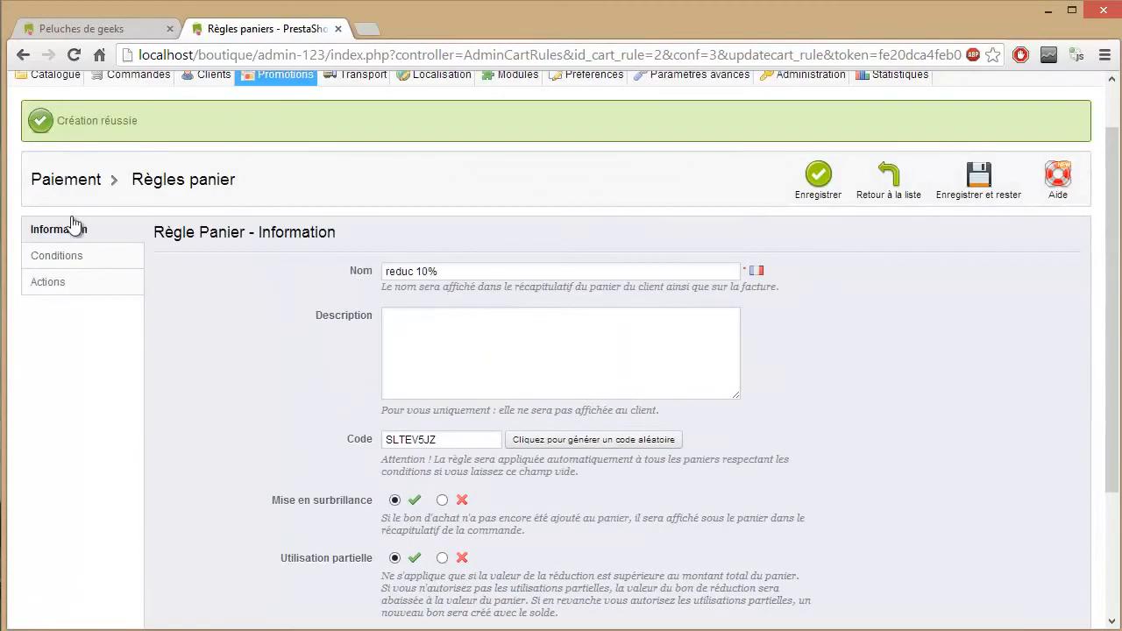
# In the rule's Conditions, clear the single-customer field and keep the validity end date
pyautogui.click(57, 261)
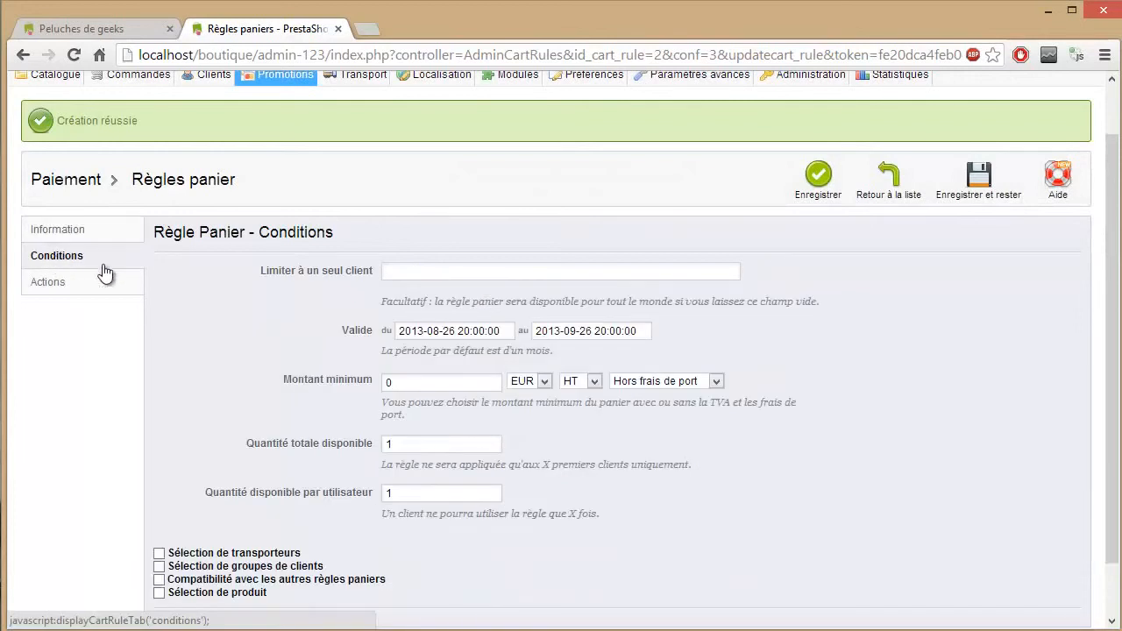
pyautogui.click(416, 277)
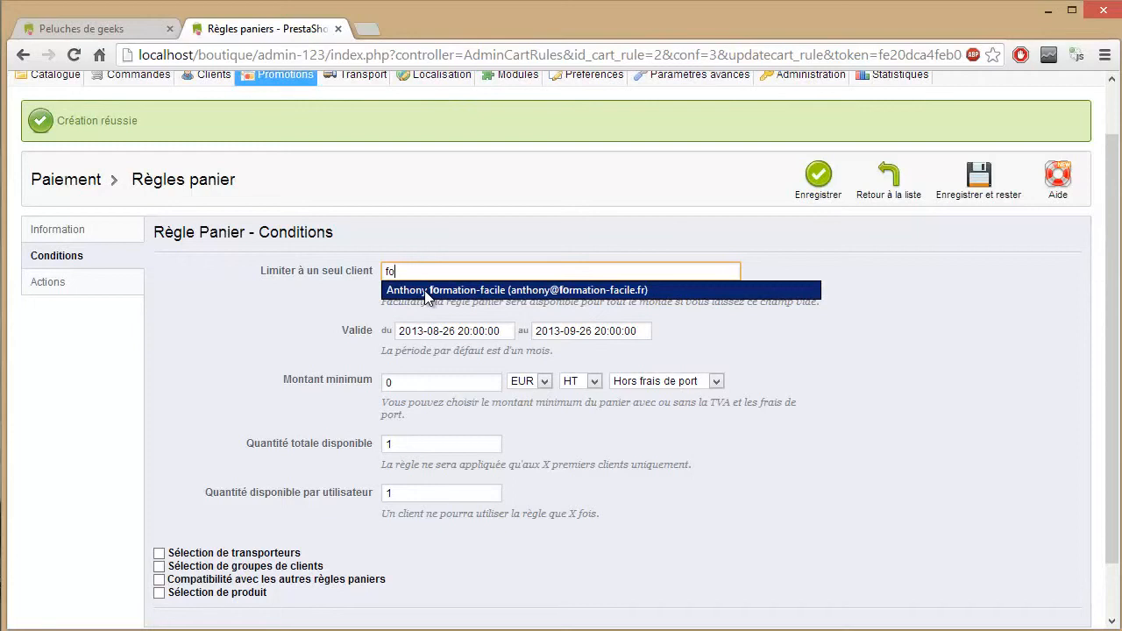
pyautogui.moveTo(429, 274); pyautogui.dragTo(349, 274)
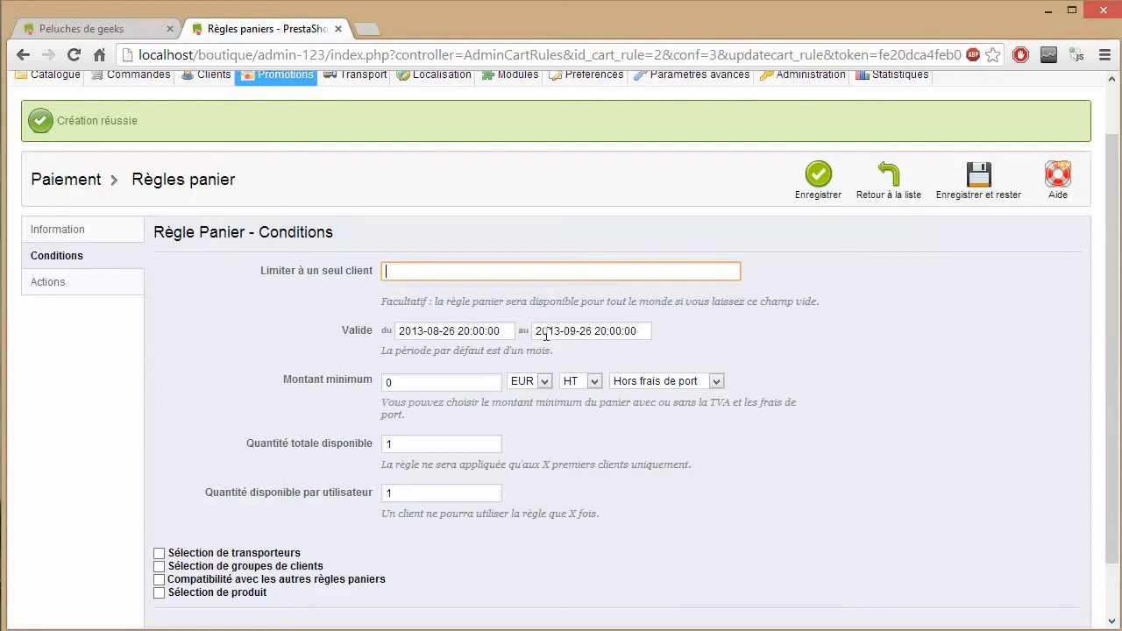
pyautogui.click(565, 331)
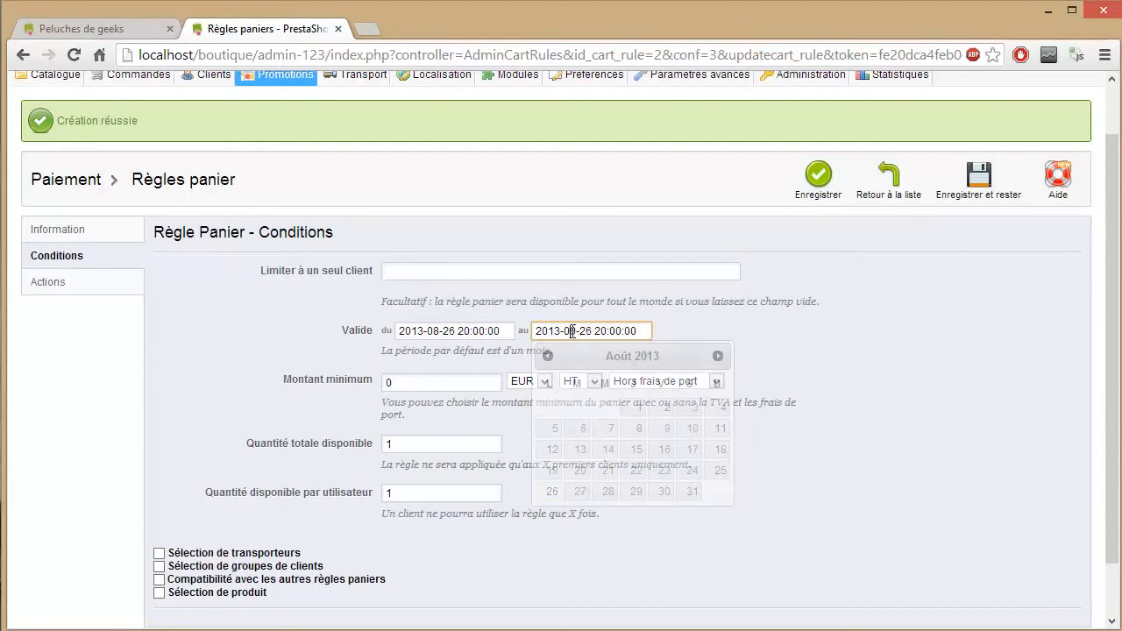
pyautogui.click(837, 491)
# Set a 15 EUR minimum amount, keep both quantities at 1, and enable customer-group selection
pyautogui.scroll(-1, 425, 286)
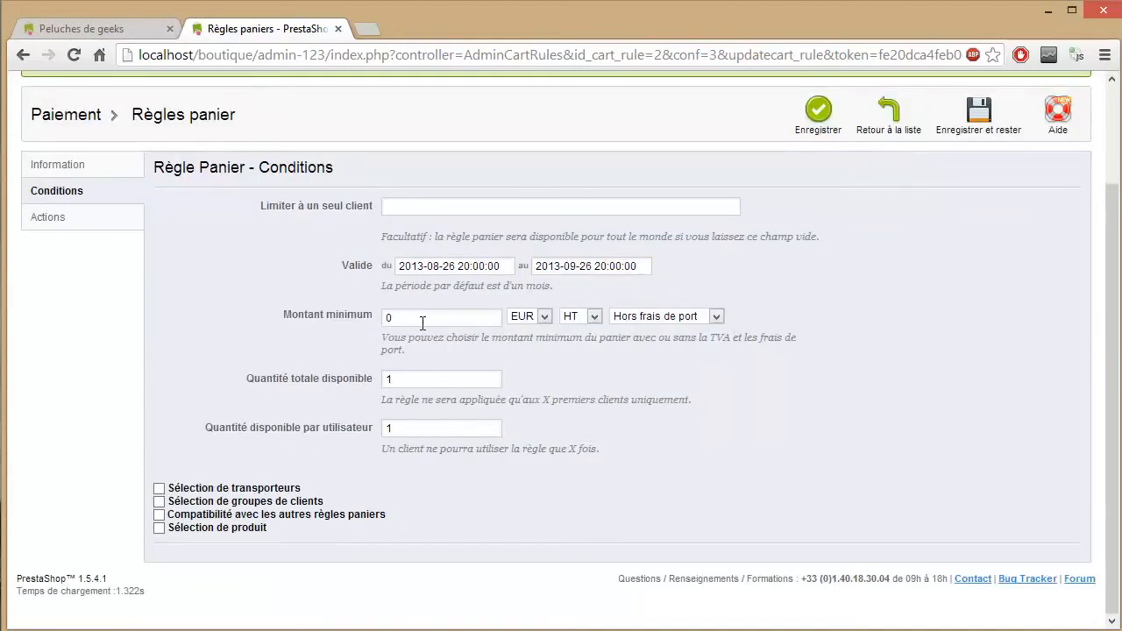
pyautogui.moveTo(423, 322); pyautogui.dragTo(341, 320)
pyautogui.write('15')
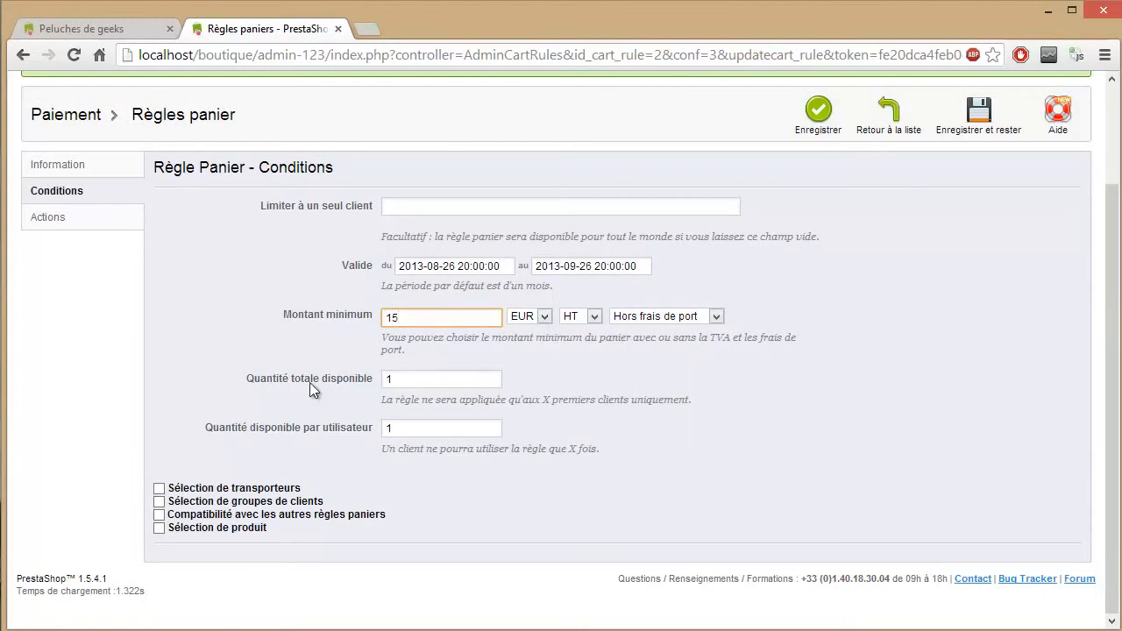
pyautogui.click(393, 381)
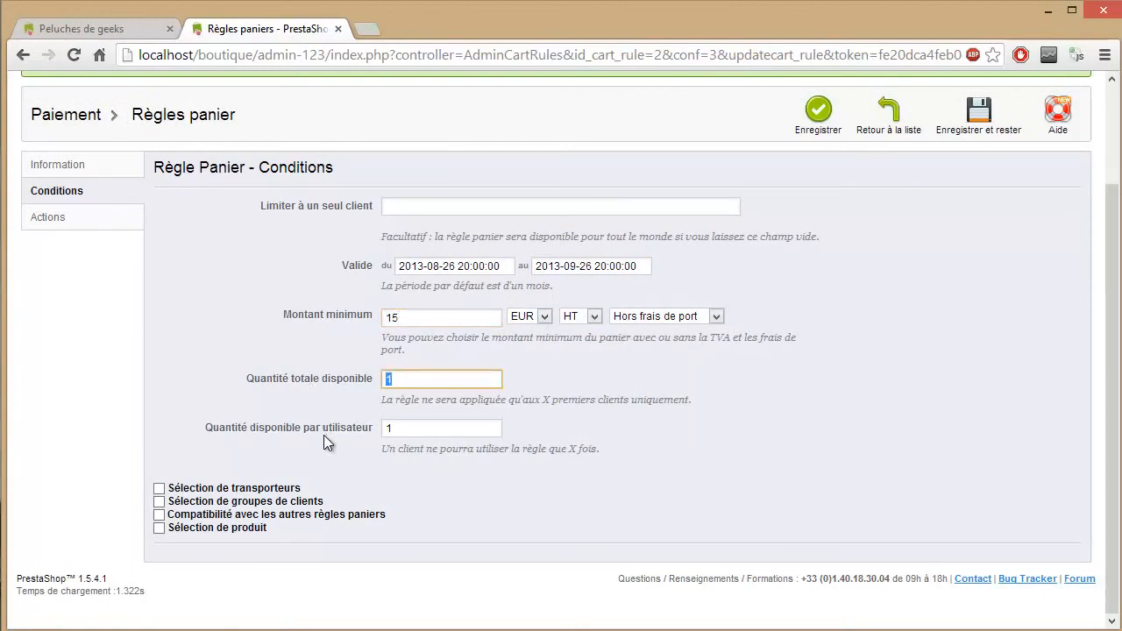
pyautogui.click(416, 430)
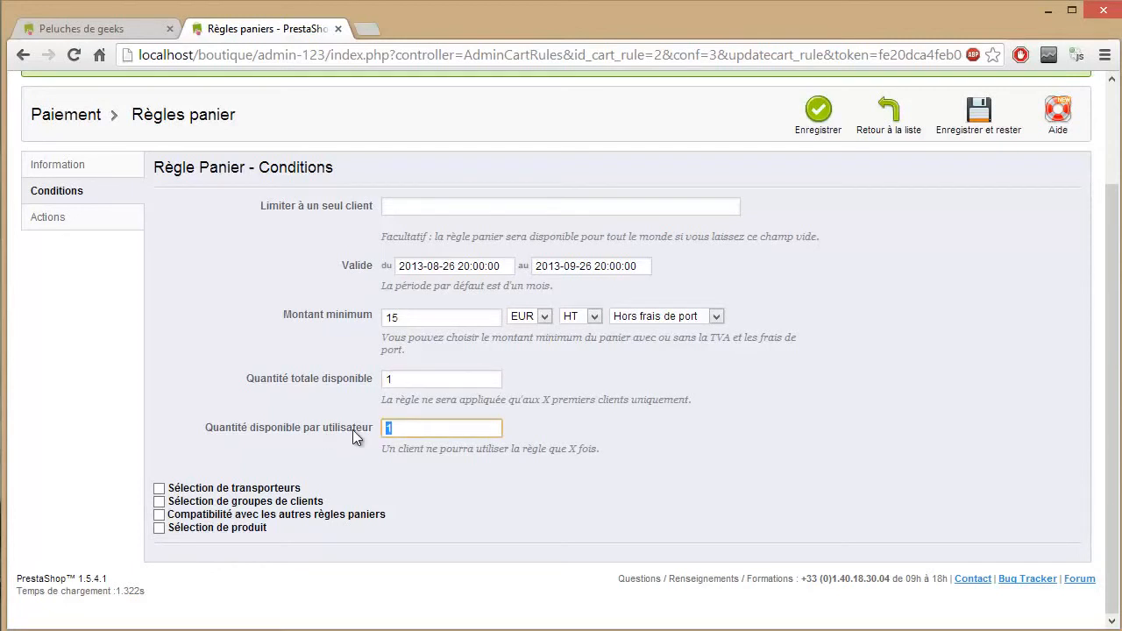
pyautogui.click(420, 449)
pyautogui.scroll(3, 377, 430)
pyautogui.scroll(-2, 383, 414)
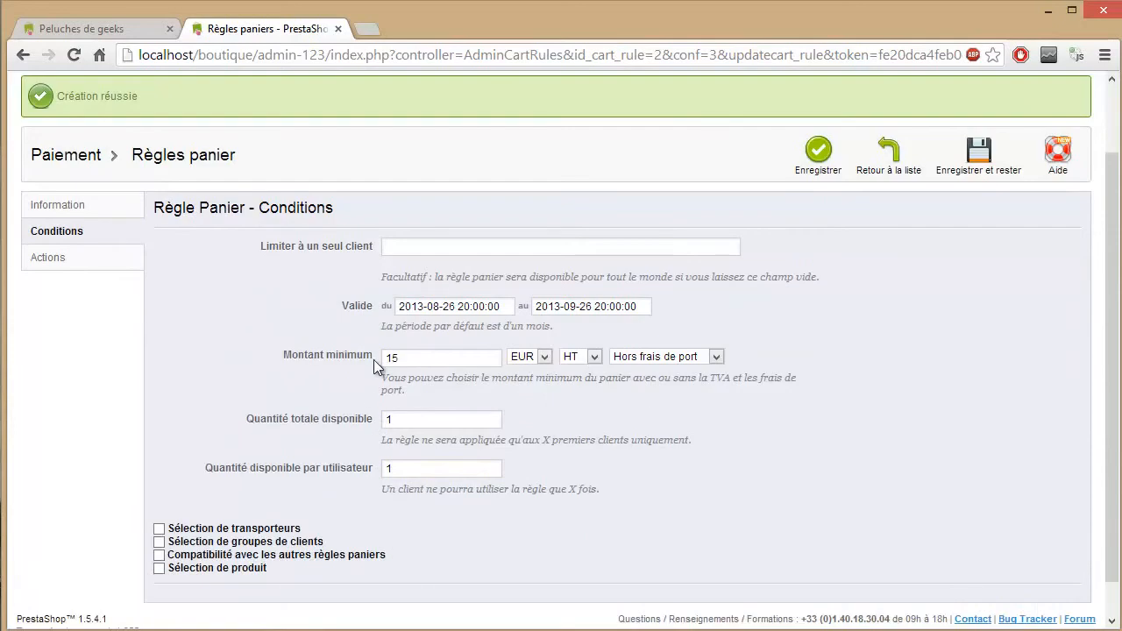
pyautogui.scroll(-1, 330, 276)
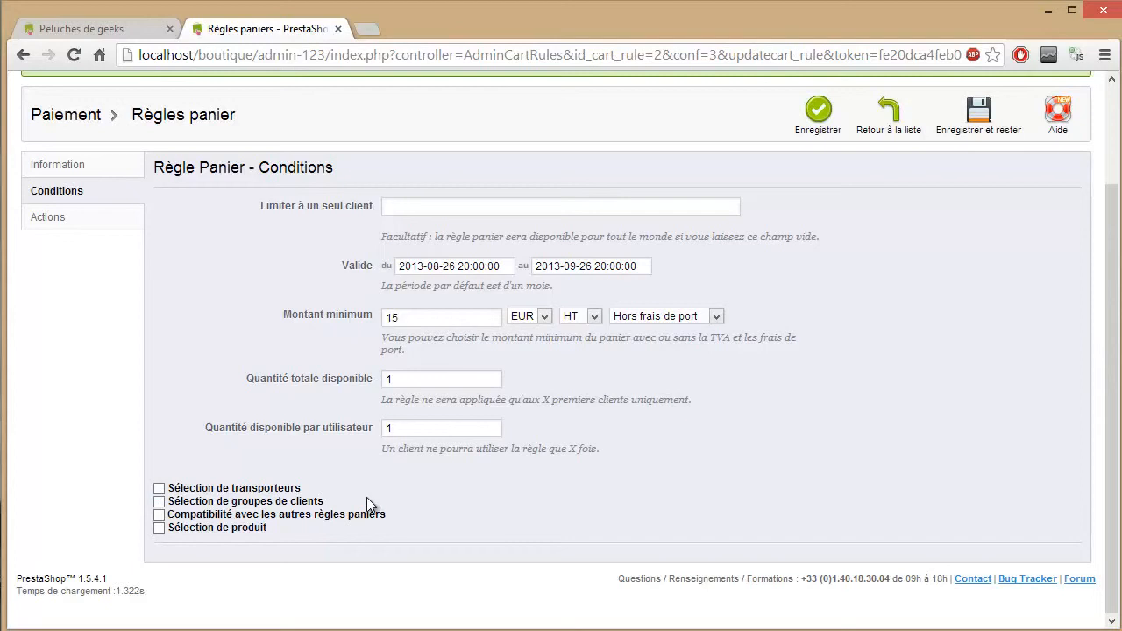
pyautogui.click(160, 502)
# Remove Visiteur from the eligible groups, leaving Client, Invité and VIP, and save the rule
pyautogui.scroll(-1, 228, 490)
pyautogui.scroll(-1, 228, 490)
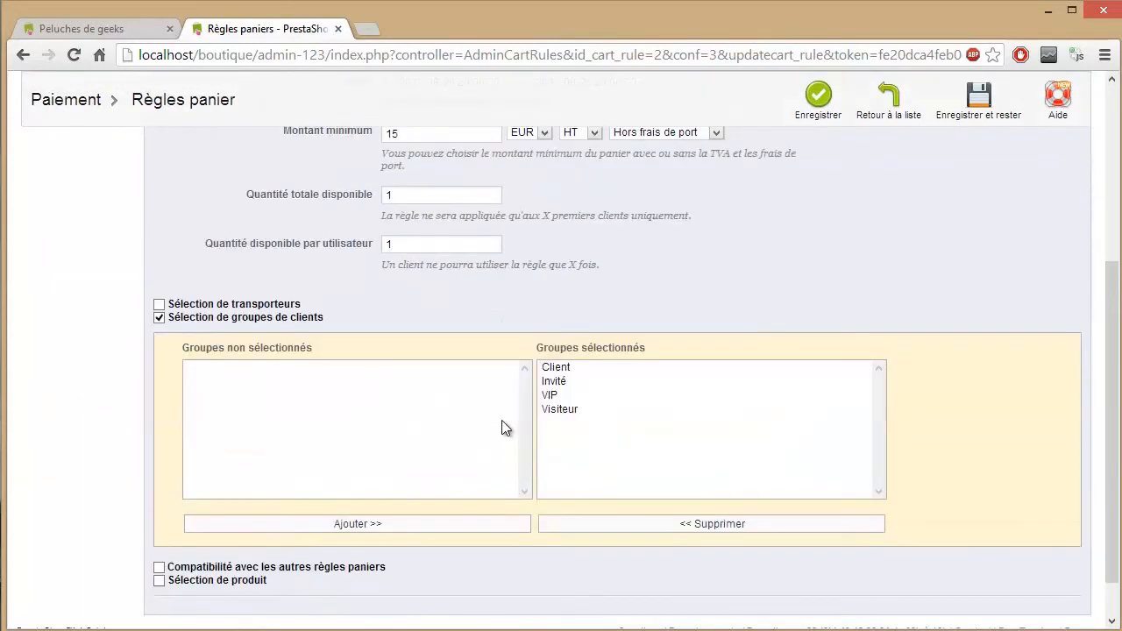
pyautogui.click(550, 396)
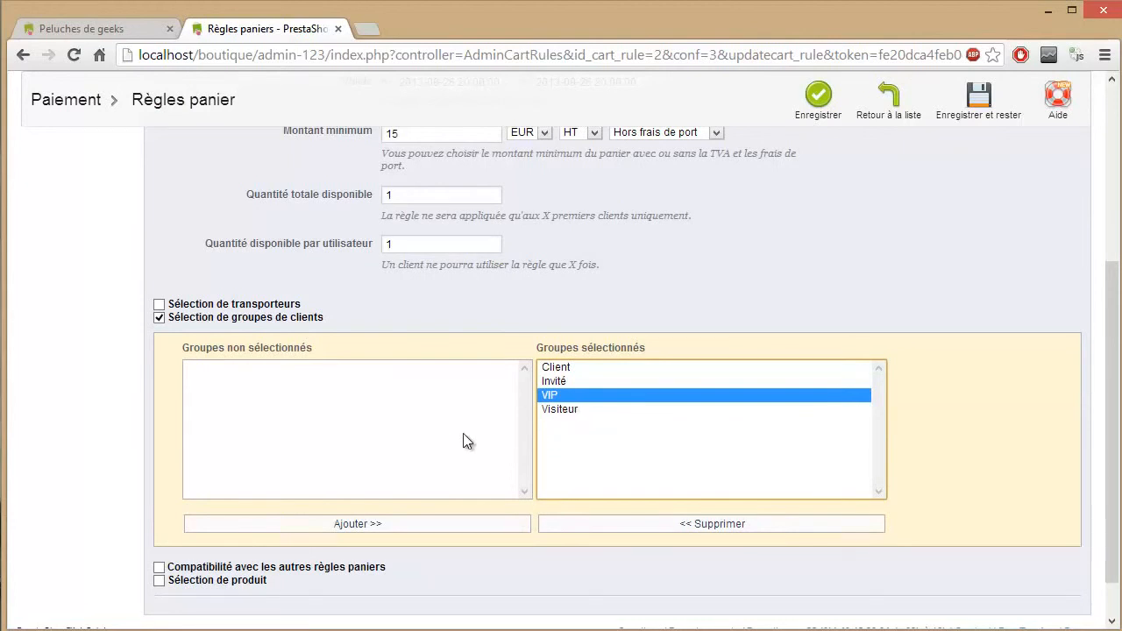
pyautogui.click(556, 409)
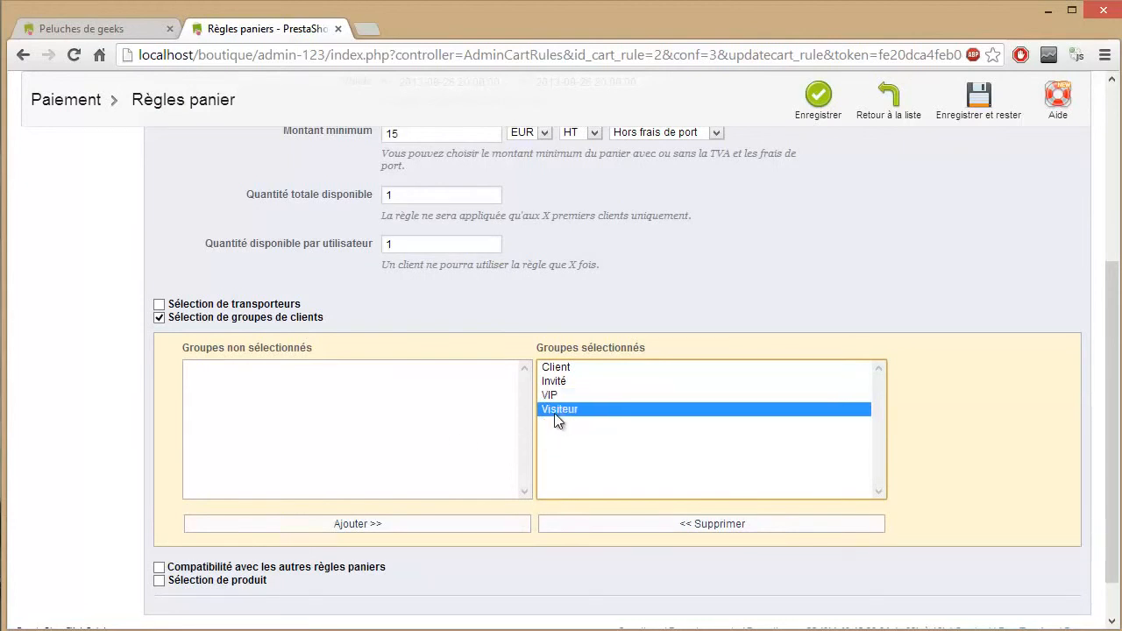
pyautogui.click(615, 524)
pyautogui.scroll(-1, 335, 479)
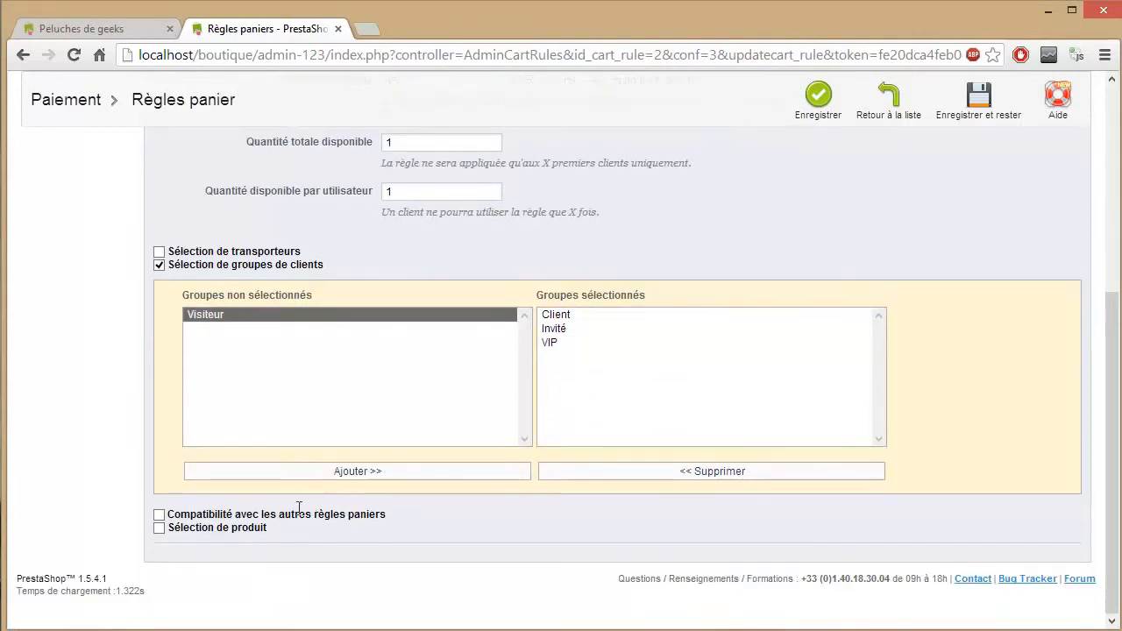
pyautogui.click(981, 112)
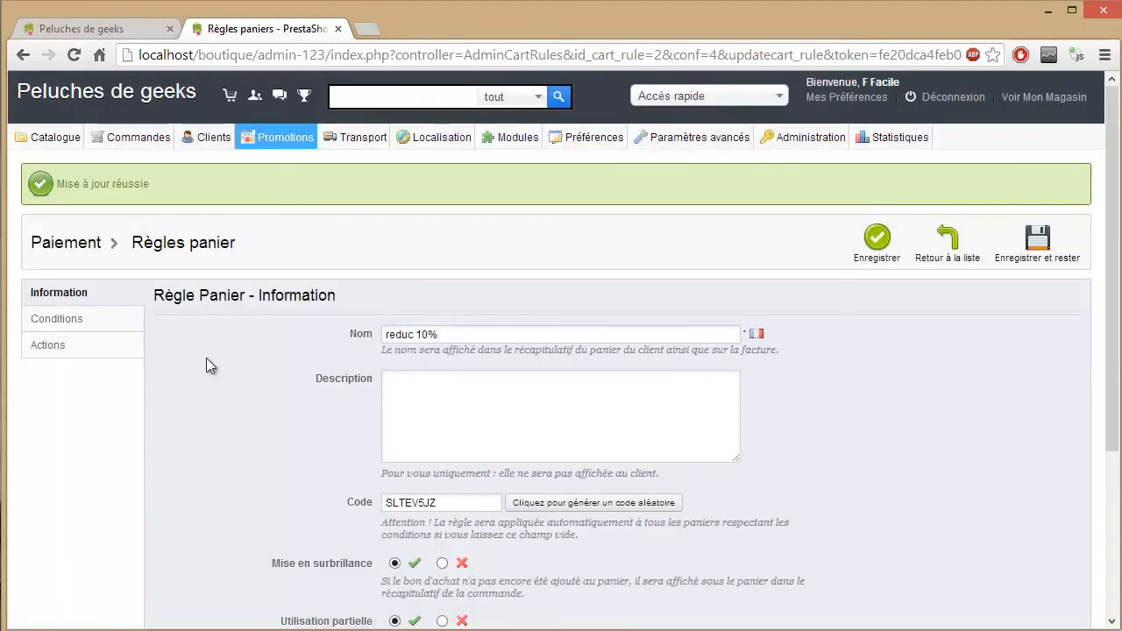
# Make the rule's action a 10% percentage reduction on the order and save it
pyautogui.click(61, 354)
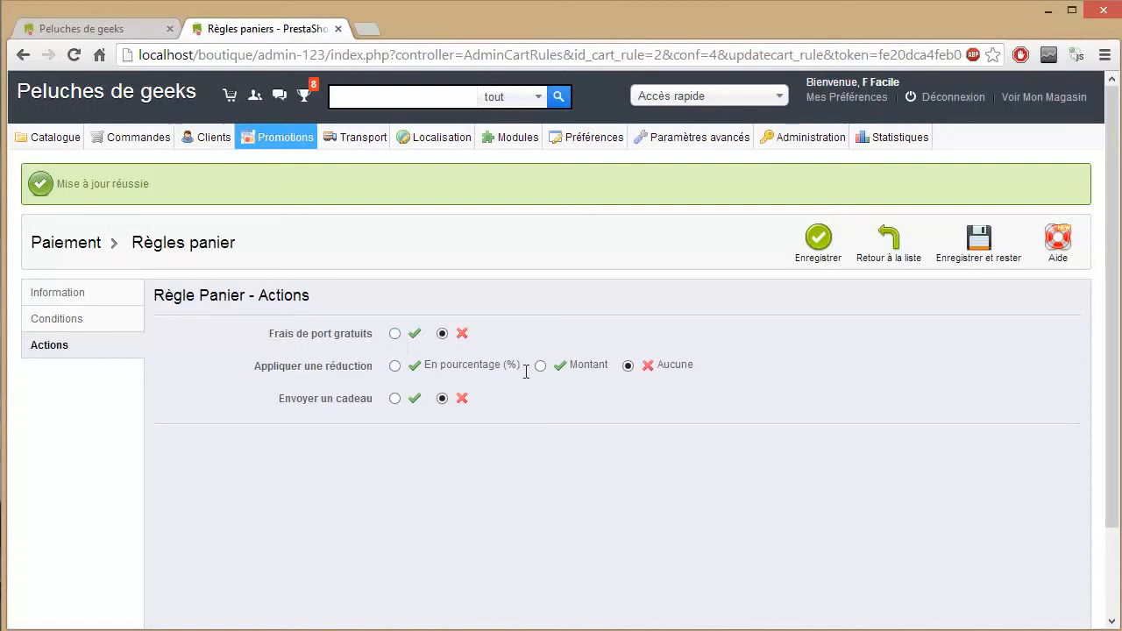
pyautogui.click(395, 368)
pyautogui.doubleClick(406, 388)
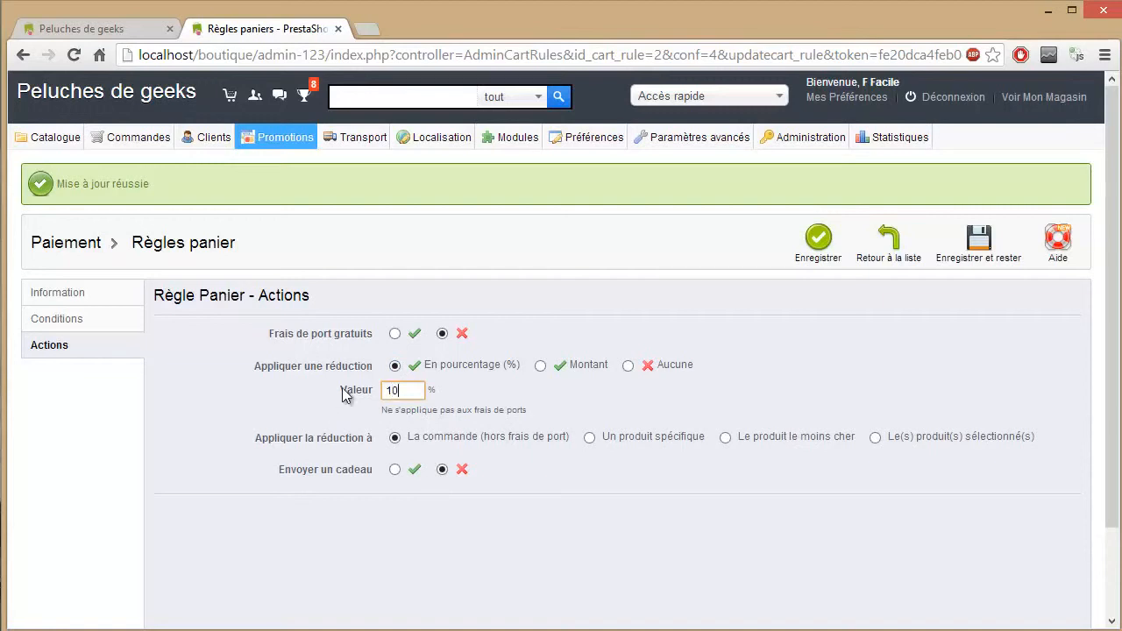
pyautogui.scroll(-2, 484, 376)
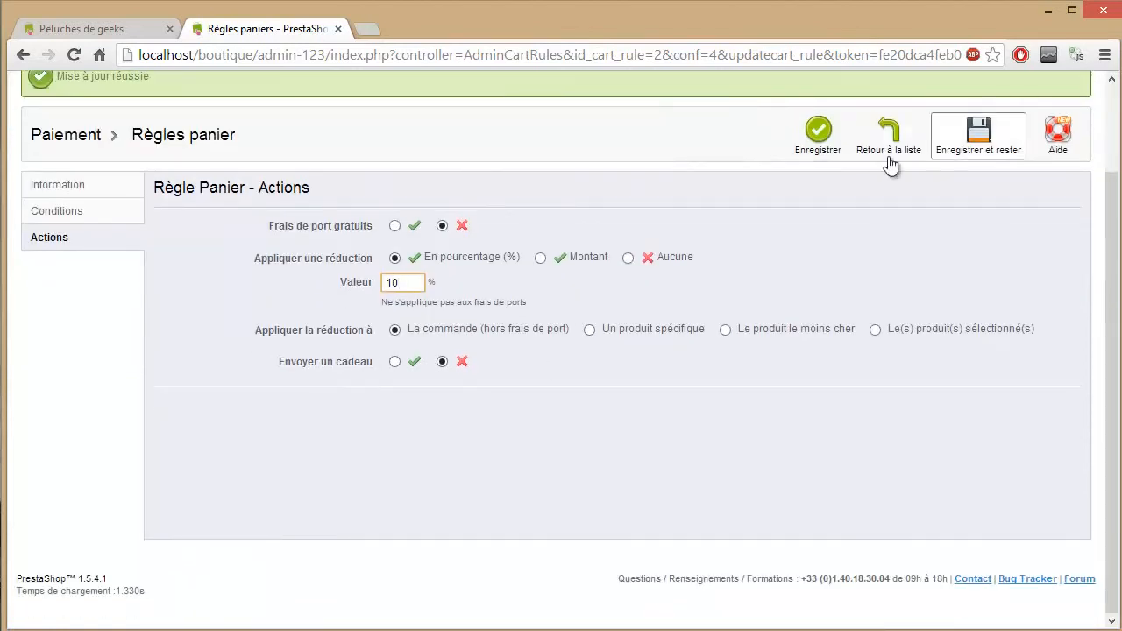
pyautogui.click(818, 141)
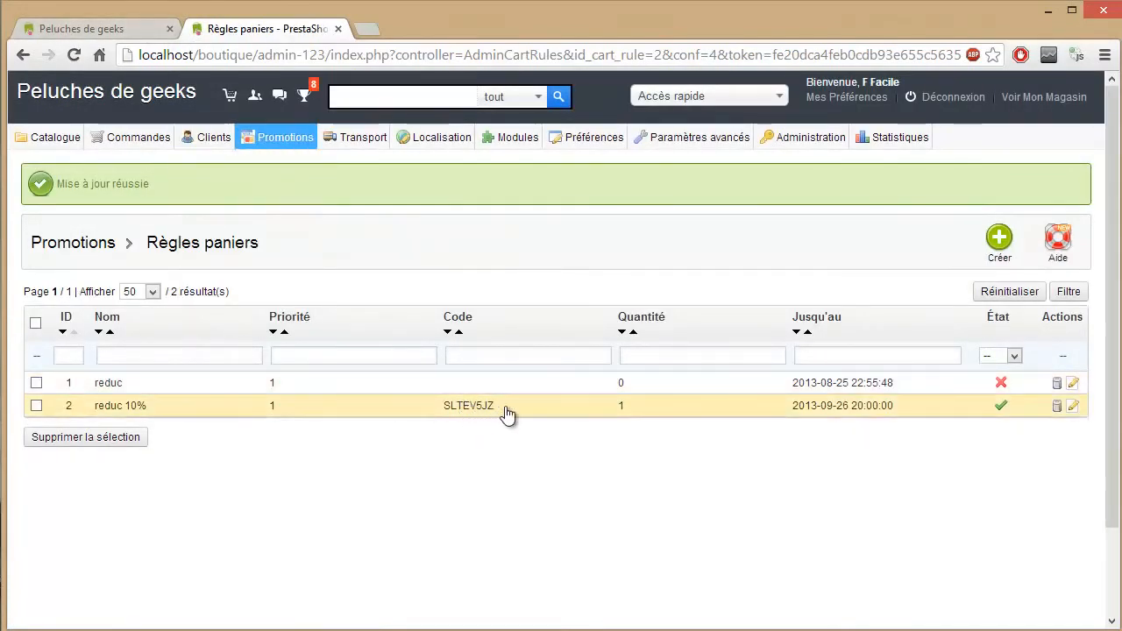
# Copy the reduc 10% voucher code and switch to the 'Peluches de geeks' storefront
pyautogui.moveTo(503, 414); pyautogui.dragTo(458, 406)
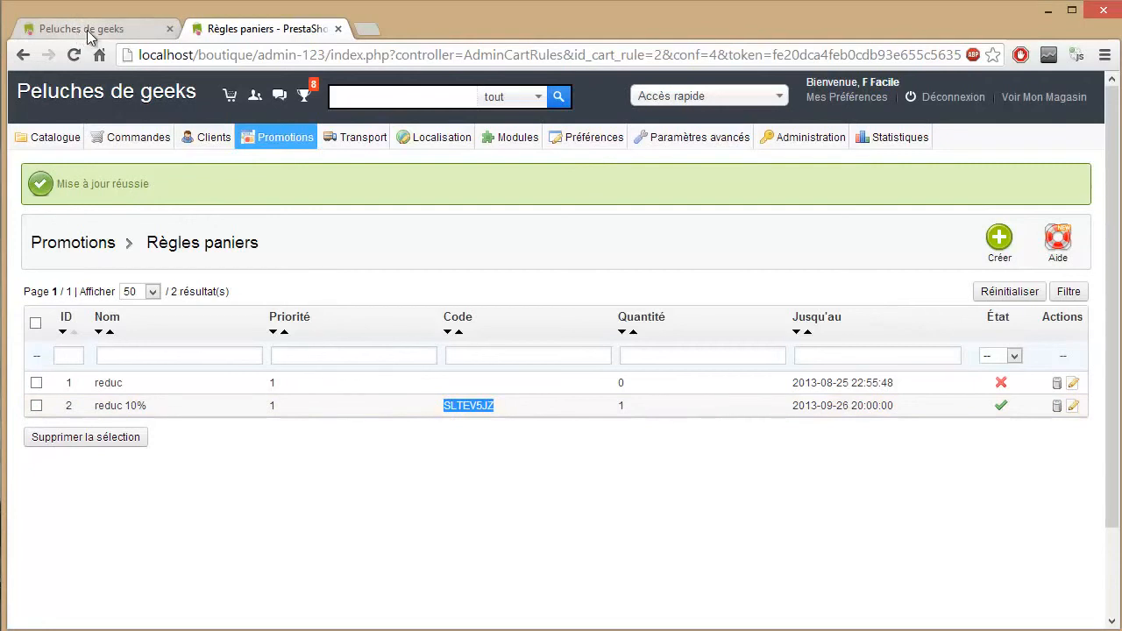
pyautogui.moveTo(210, 135)
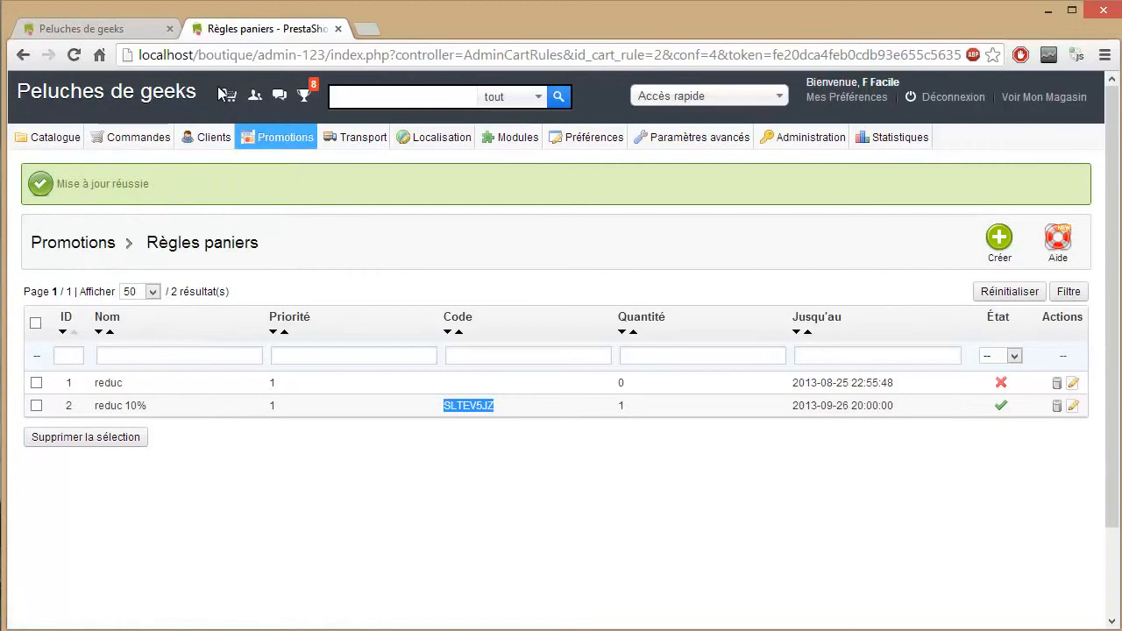
pyautogui.click(114, 29)
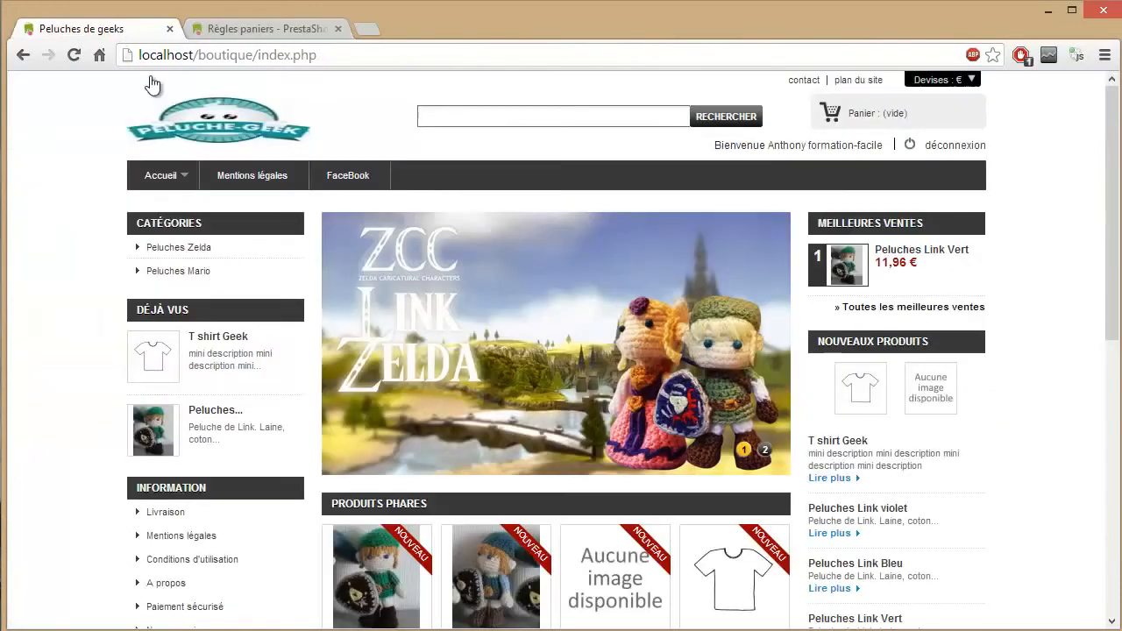
# Add the size M T shirt Geek (23,92 €) to the cart and check out to the 26,31 € summary
pyautogui.scroll(-3, 397, 388)
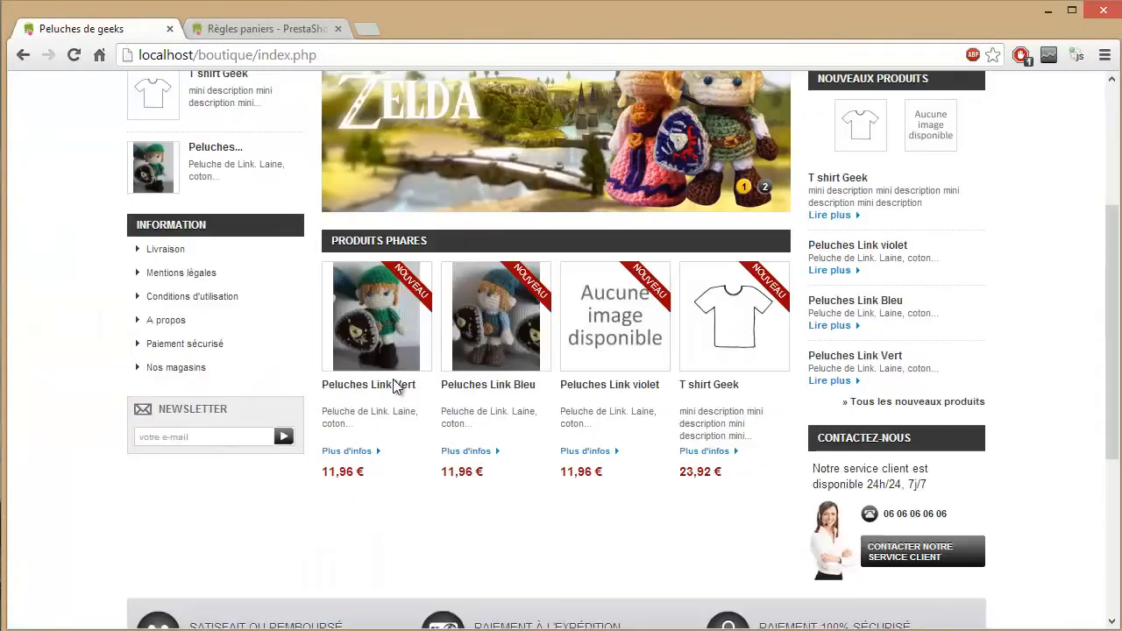
pyautogui.click(717, 331)
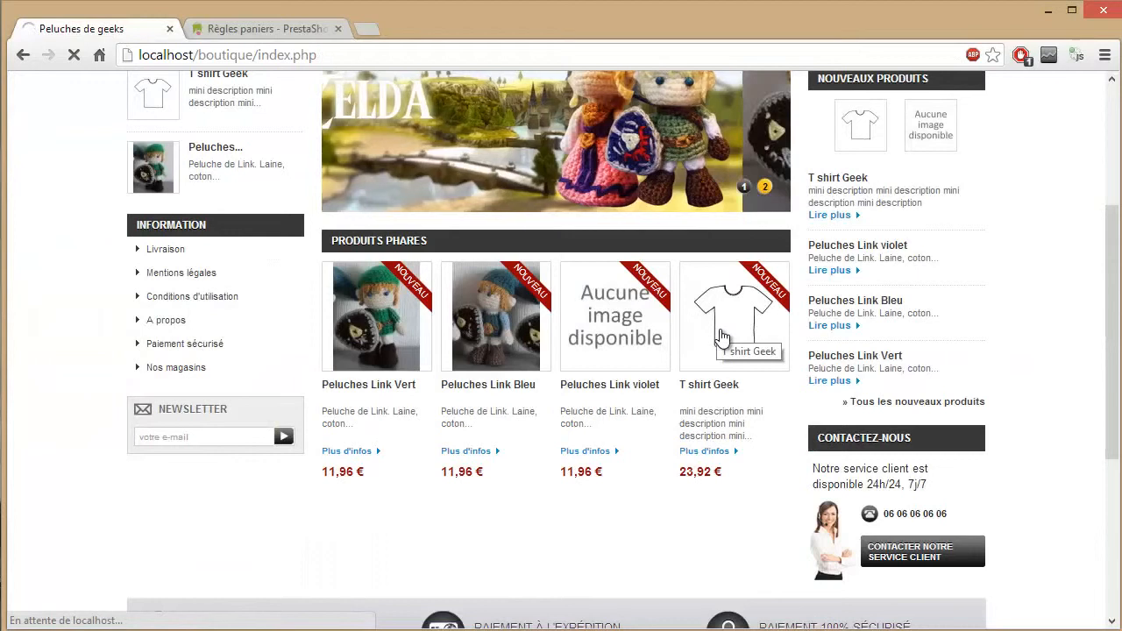
pyautogui.scroll(-3, 551, 331)
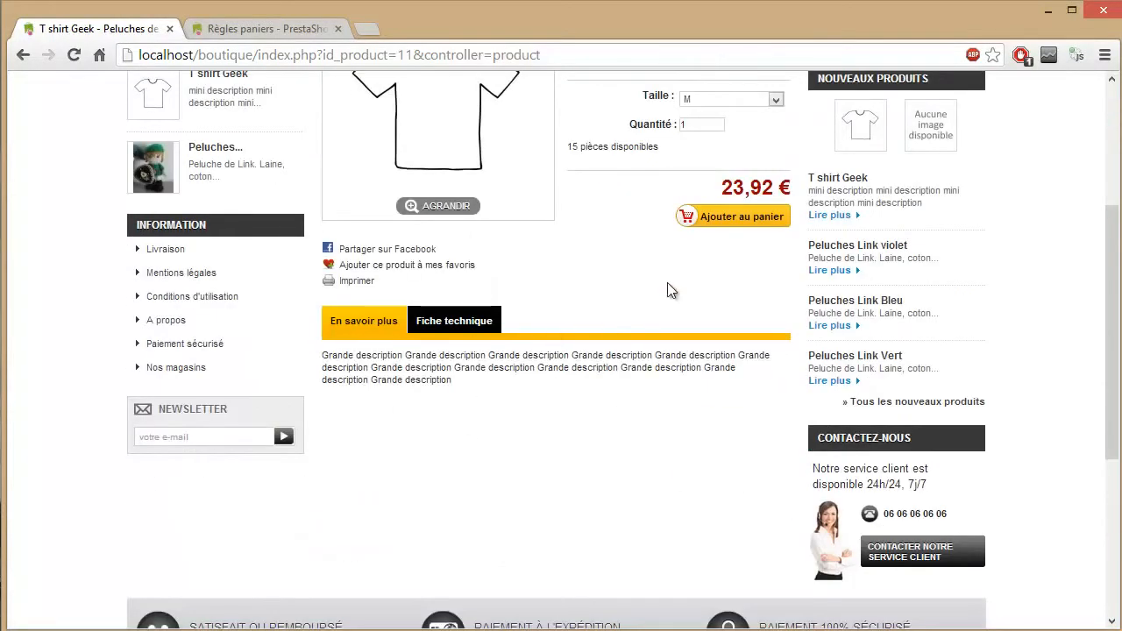
pyautogui.scroll(1, 667, 291)
pyautogui.scroll(-2, 543, 394)
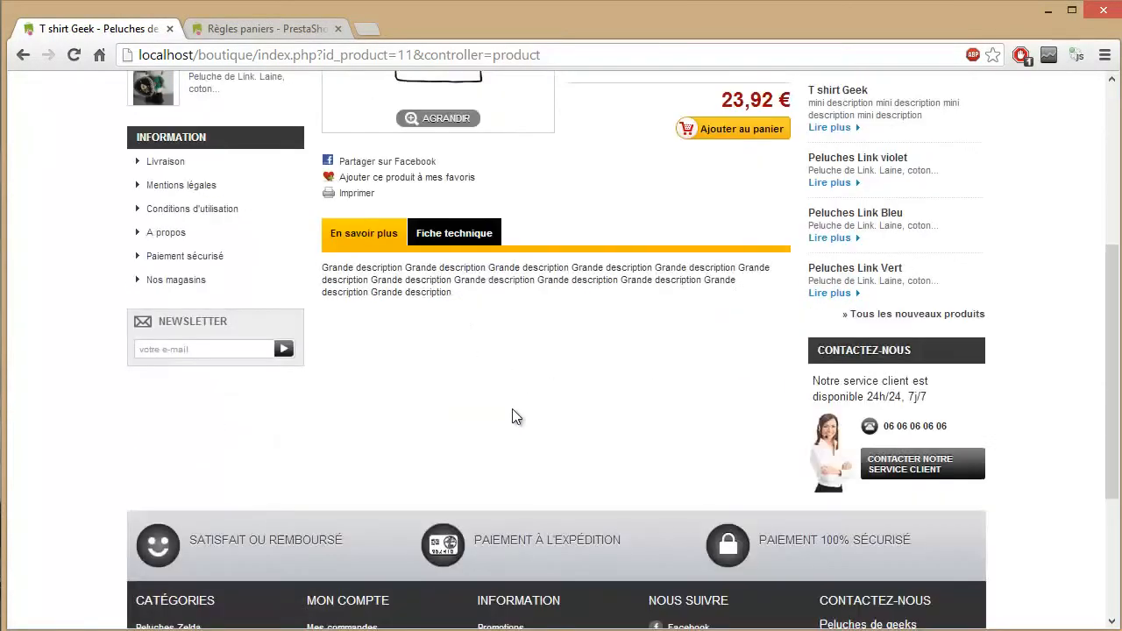
pyautogui.scroll(4, 516, 417)
pyautogui.click(726, 479)
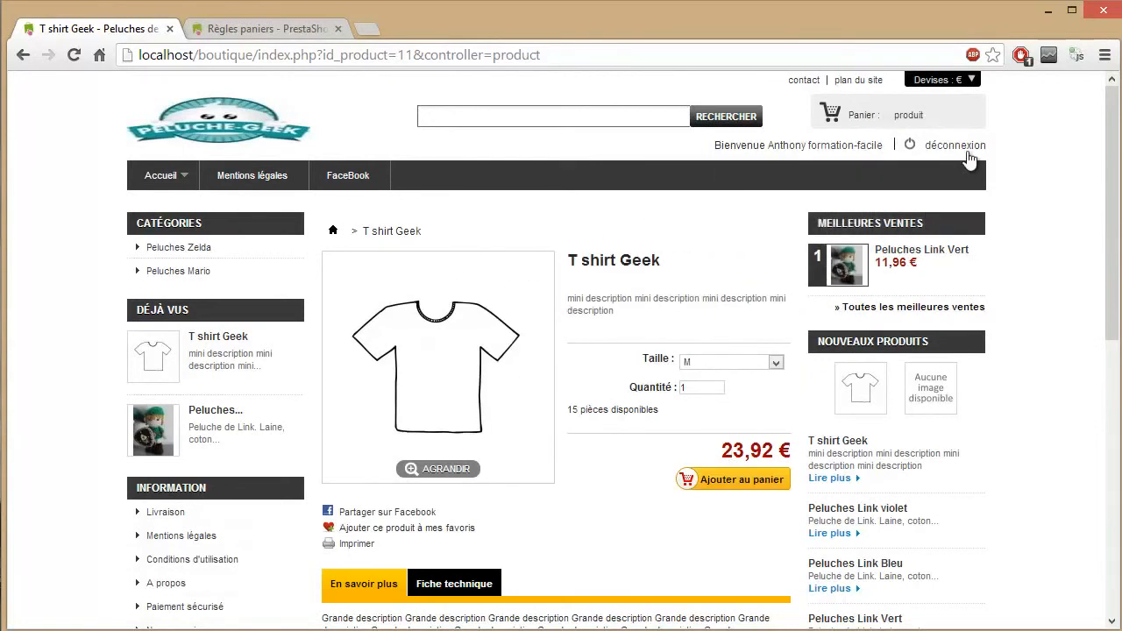
pyautogui.moveTo(892, 119)
pyautogui.click(912, 243)
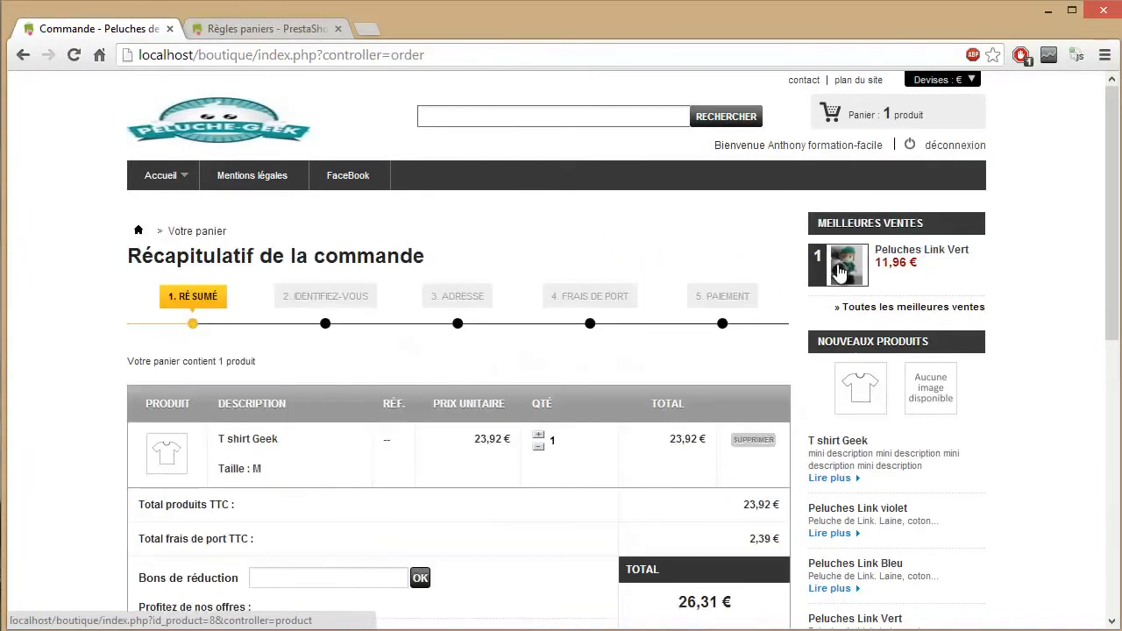
# Paste the reduc 10% voucher code into the cart and apply it
pyautogui.scroll(-2, 720, 357)
pyautogui.scroll(-1, 721, 365)
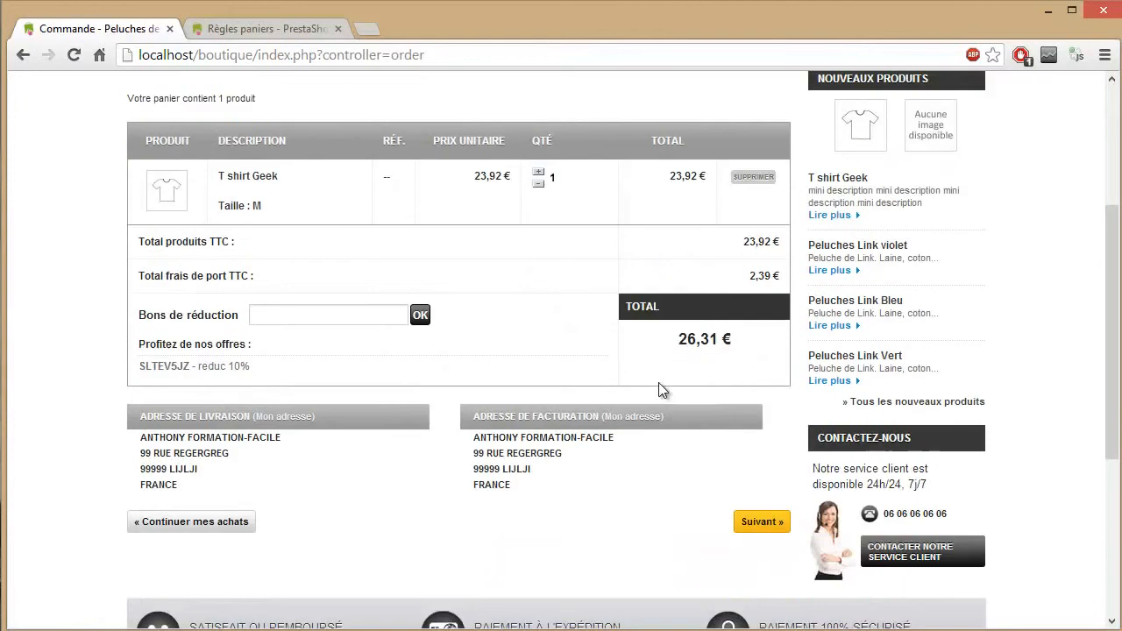
pyautogui.click(296, 318)
pyautogui.write('SLTEV5JZ')
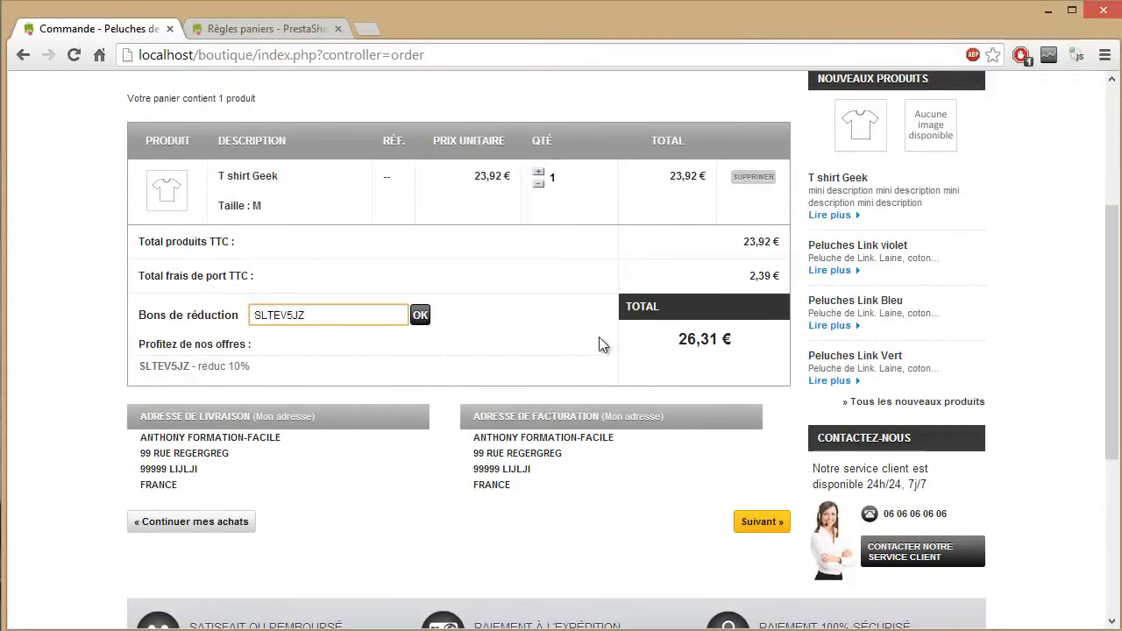
pyautogui.click(422, 316)
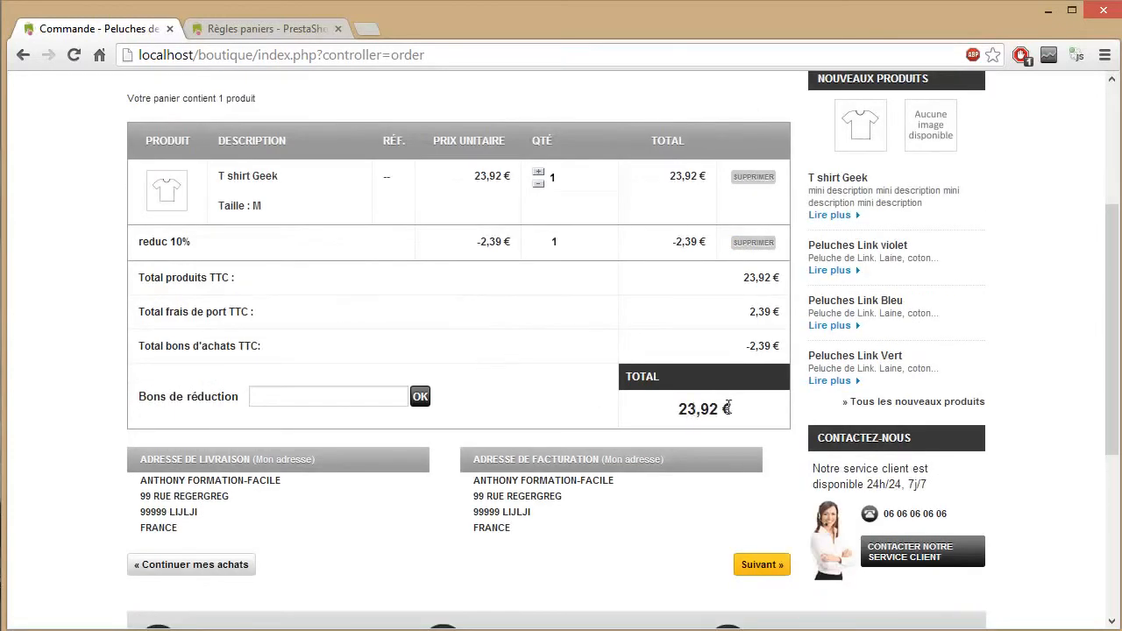
# Highlight the 23,92 € order total after the 2,39 € voucher deduction
pyautogui.doubleClick(691, 409)
pyautogui.scroll(2, 409, 309)
pyautogui.scroll(-3, 448, 328)
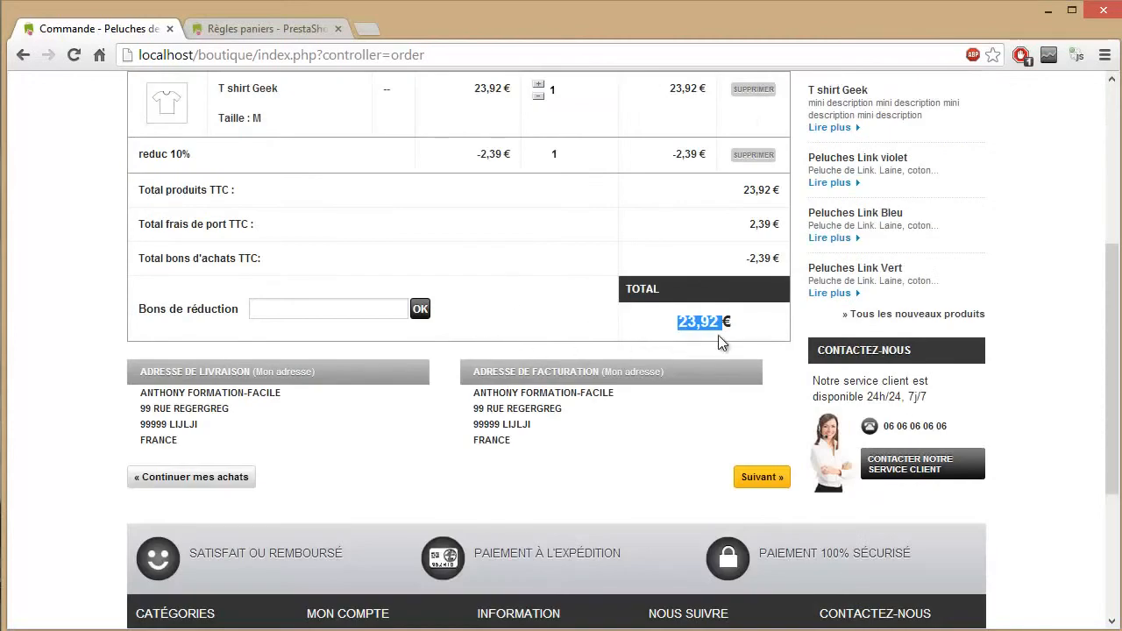
# Clear the highlight and go back twice to the T shirt Geek product page
pyautogui.click(741, 335)
pyautogui.scroll(2, 633, 333)
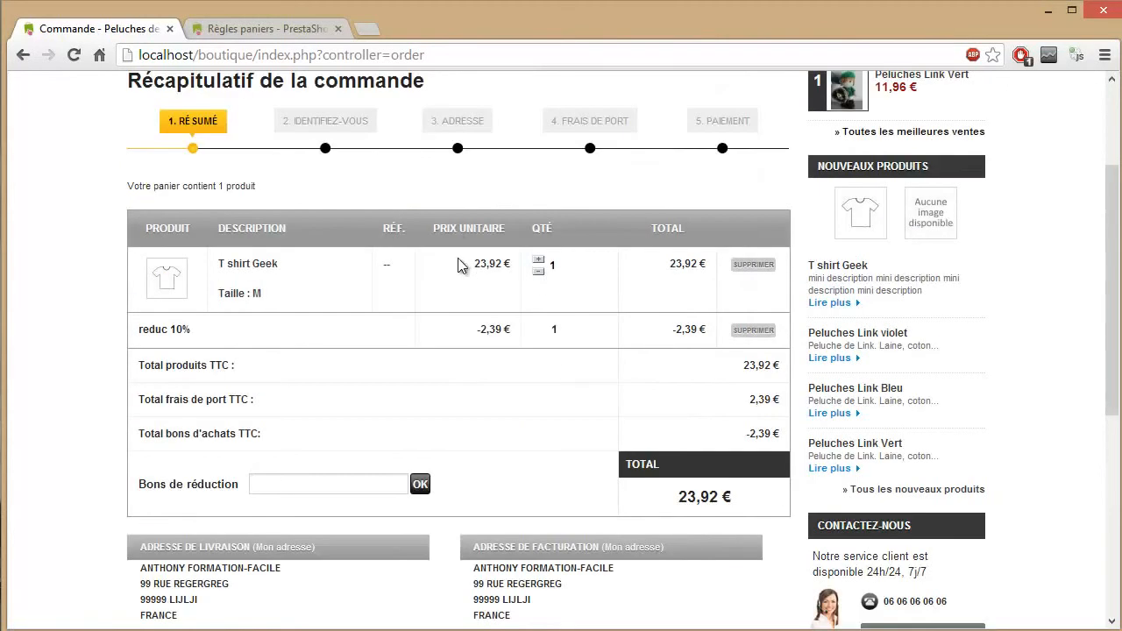
pyautogui.scroll(-2, 612, 324)
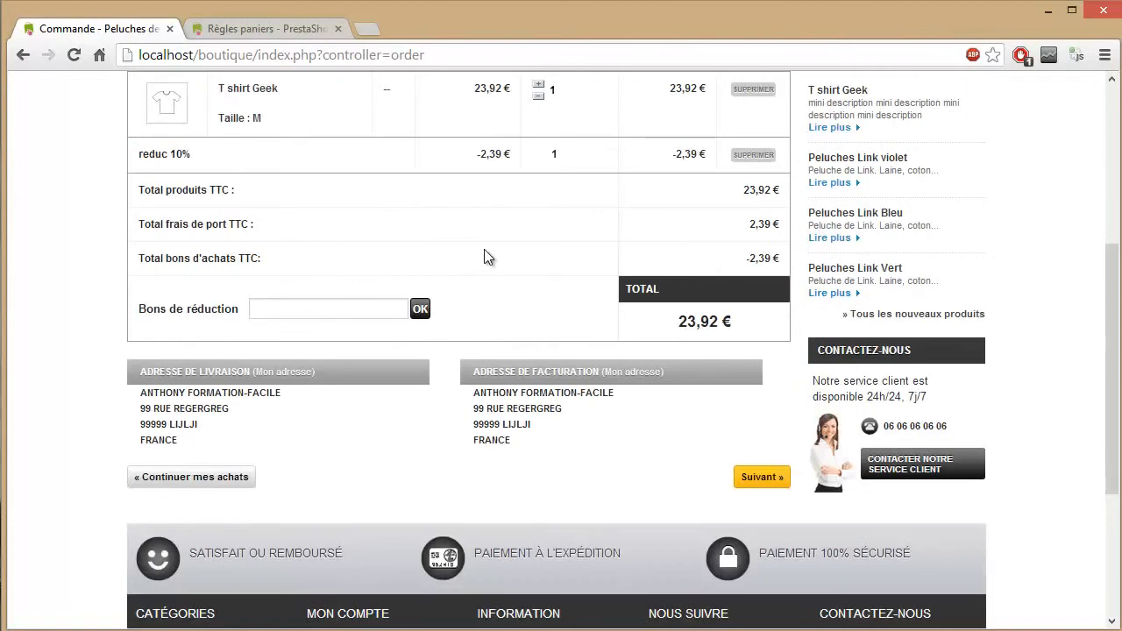
pyautogui.scroll(2, 409, 255)
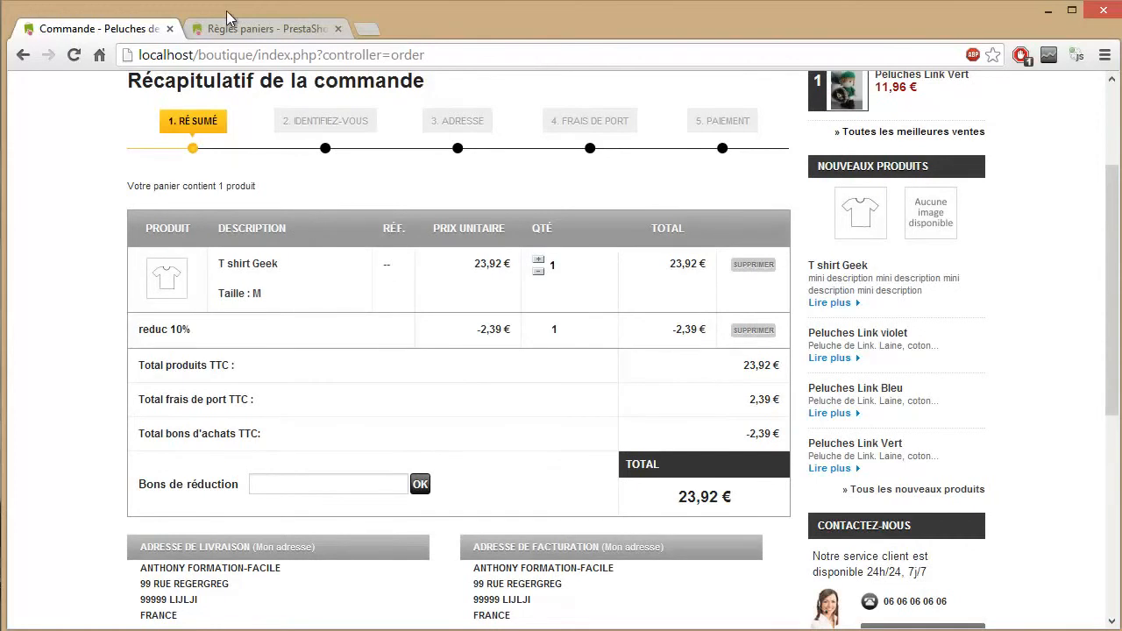
pyautogui.click(23, 56)
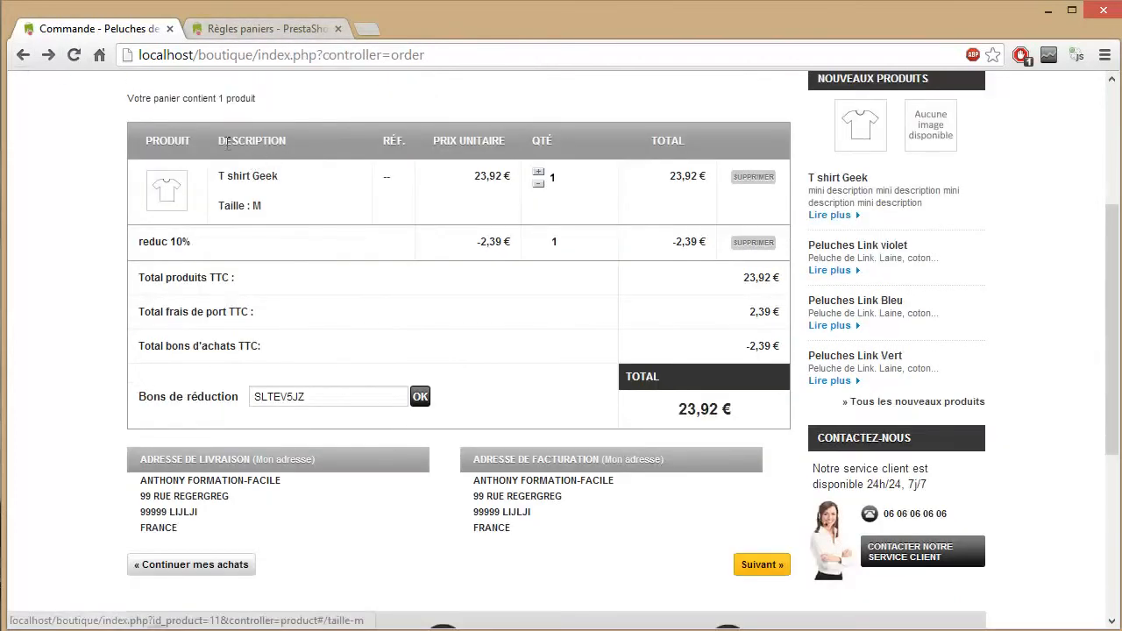
pyautogui.click(23, 56)
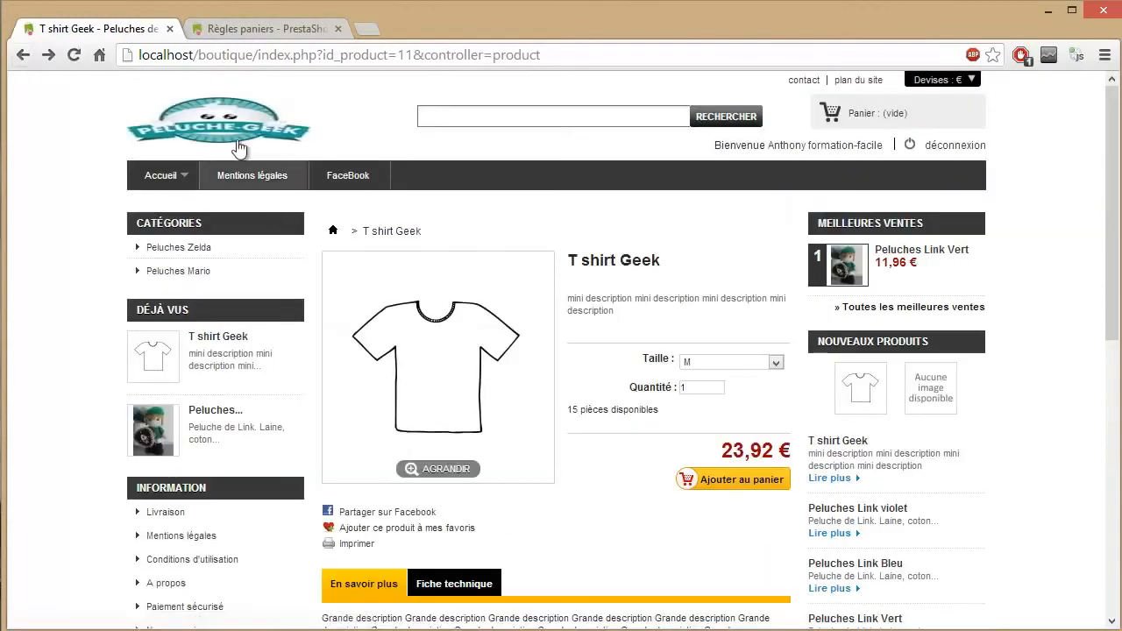
pyautogui.click(264, 30)
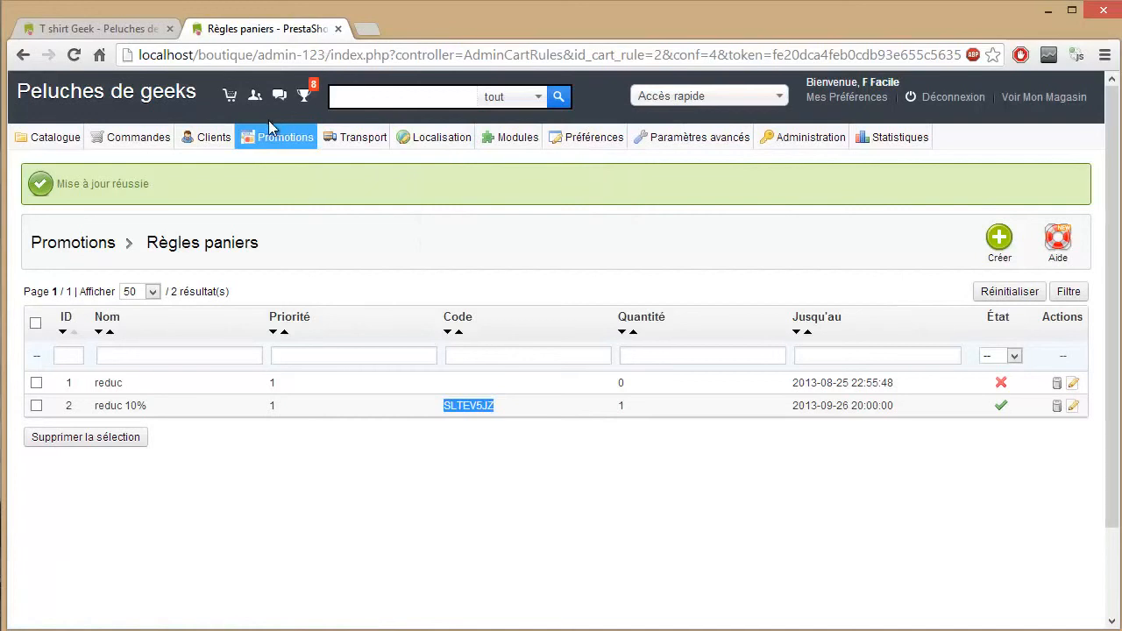
pyautogui.moveTo(496, 150)
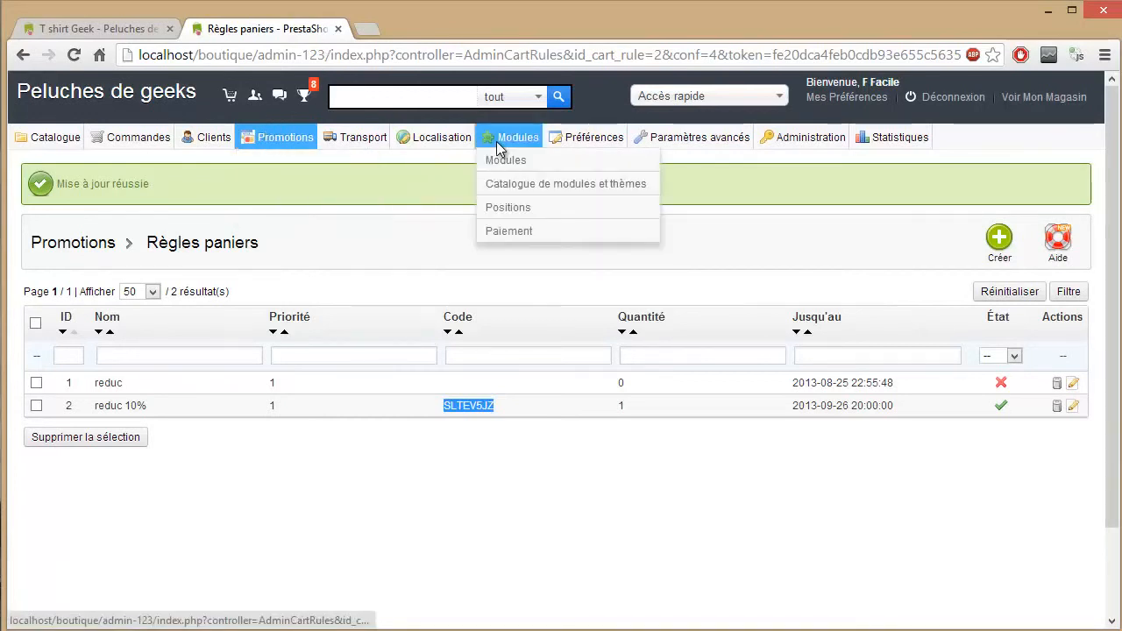
pyautogui.click(140, 29)
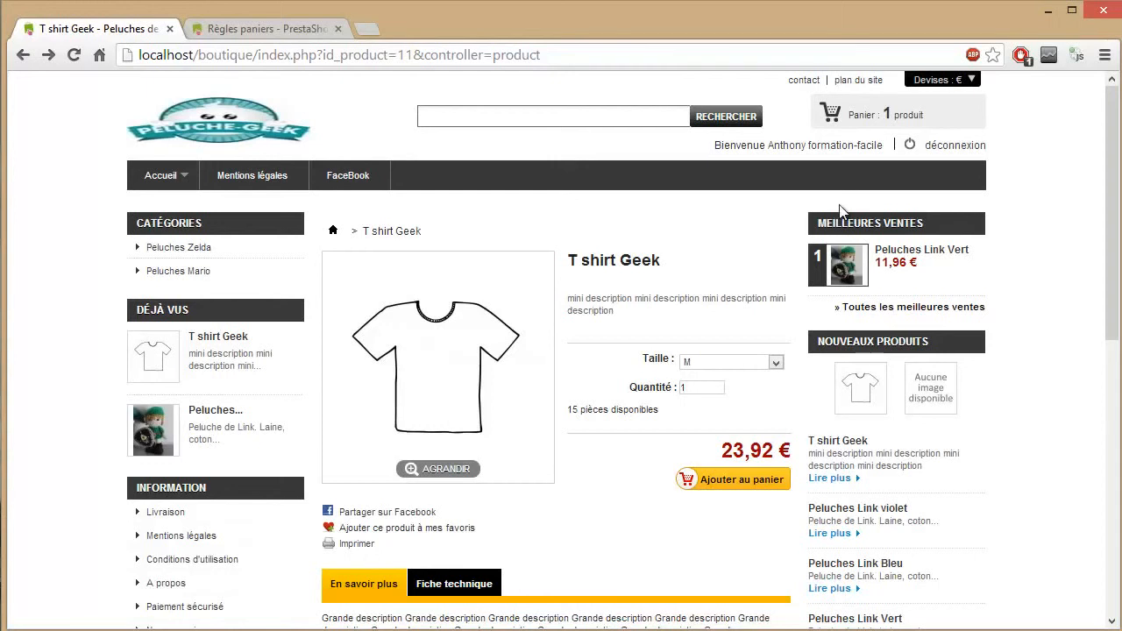
# Highlight the 23,92 € T shirt Geek price on the product page
pyautogui.moveTo(907, 121)
pyautogui.moveTo(623, 524); pyautogui.dragTo(723, 531)
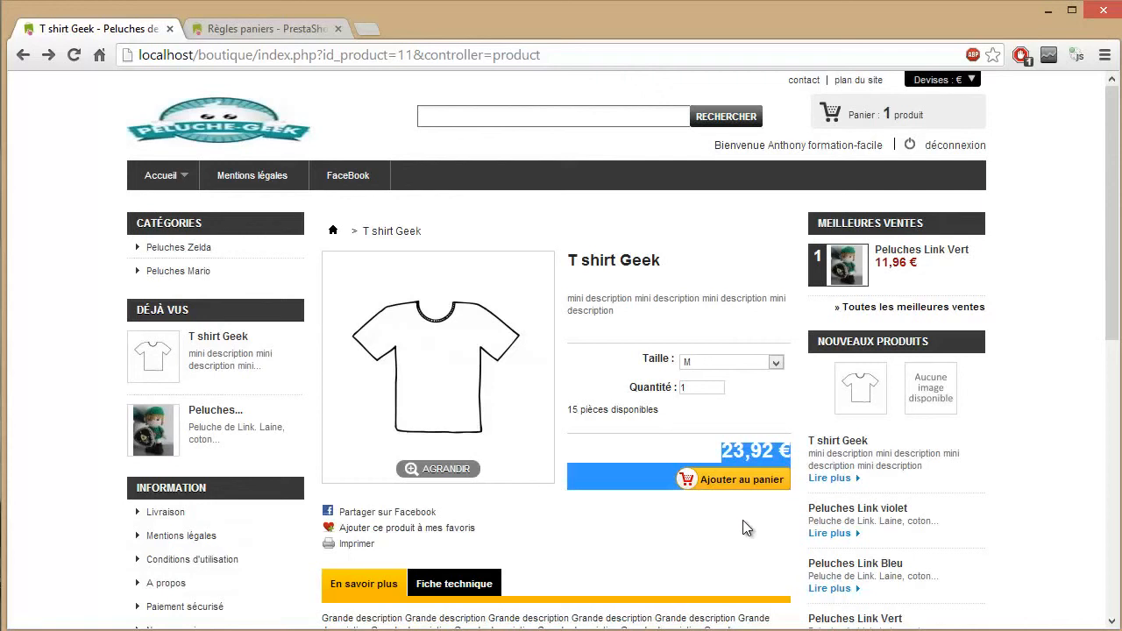
pyautogui.click(743, 520)
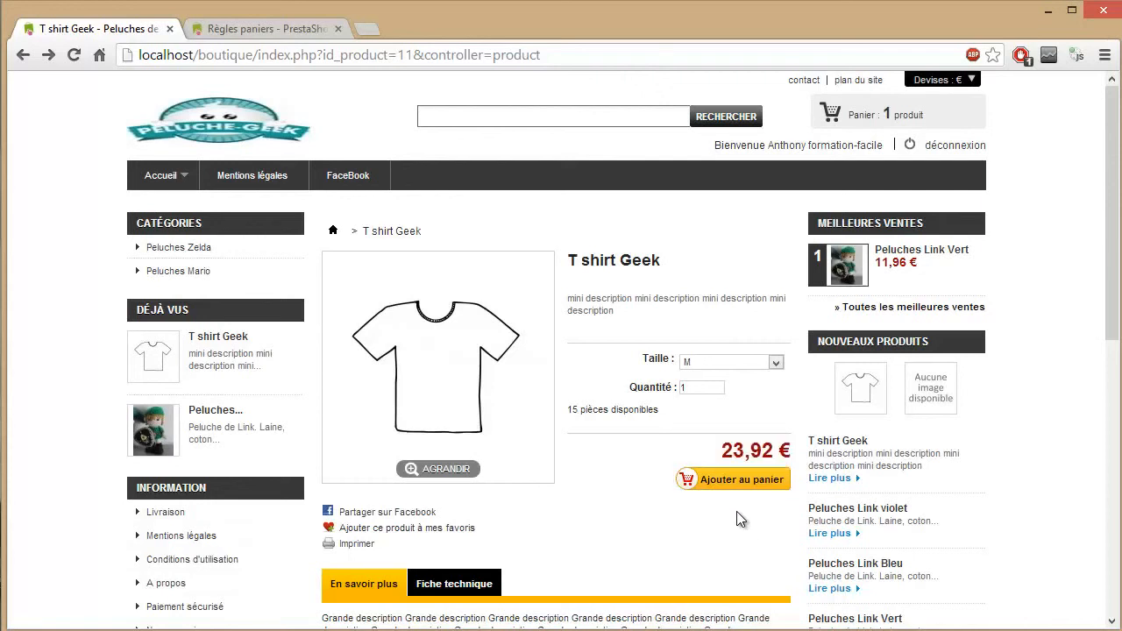
# Add a second T shirt Geek and check the summary: 4,78 € off, 45,45 € total
pyautogui.click(698, 479)
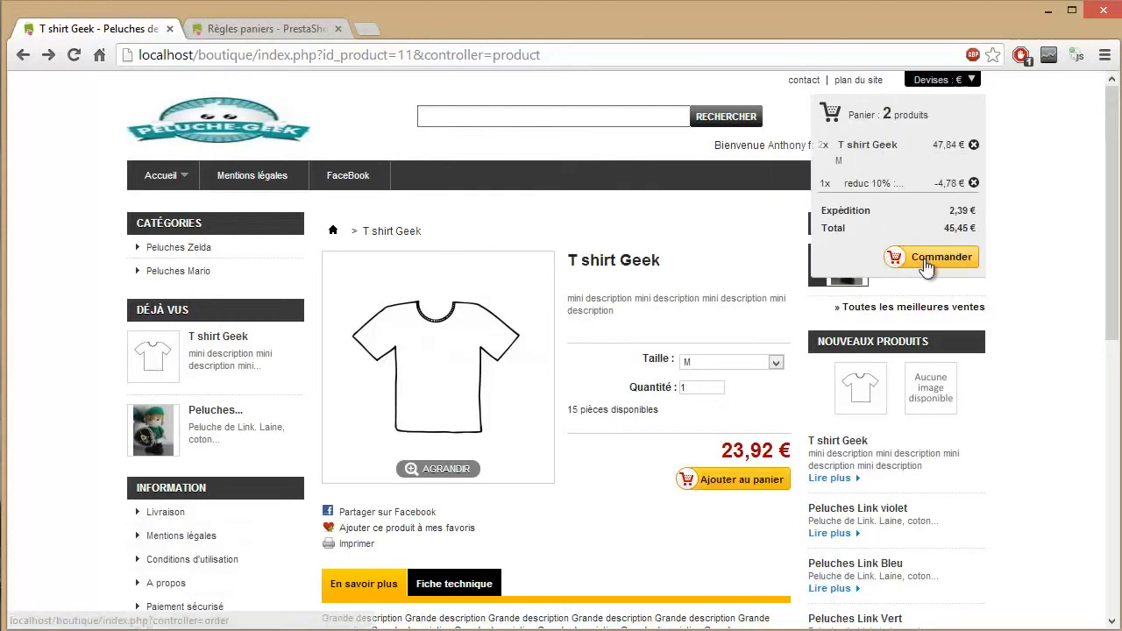
pyautogui.click(914, 263)
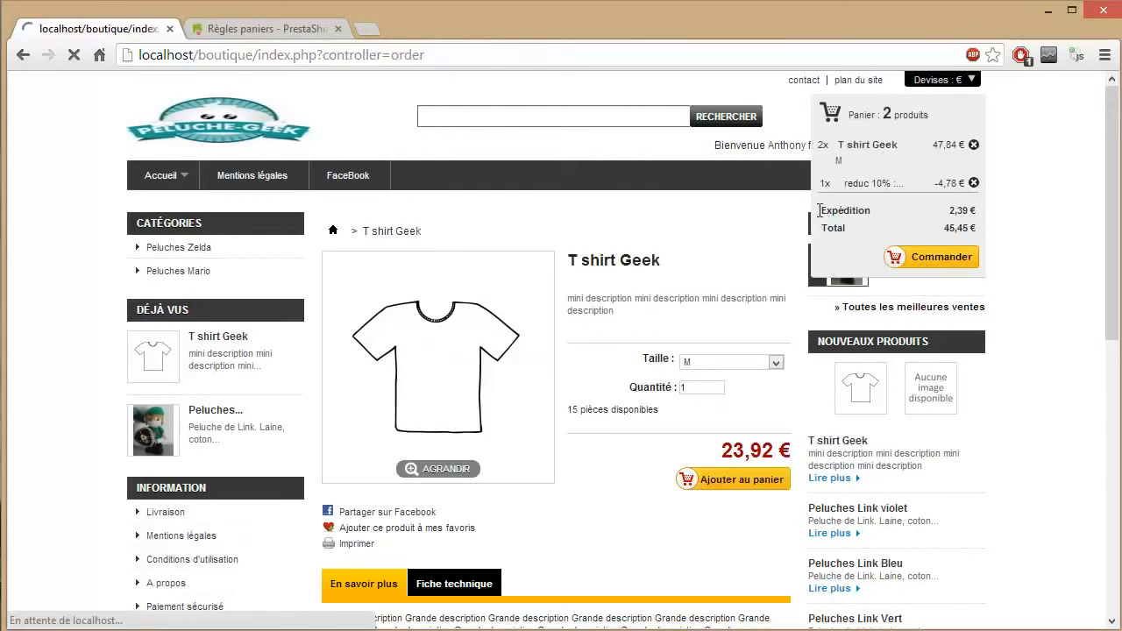
pyautogui.scroll(-2, 668, 376)
pyautogui.moveTo(140, 329); pyautogui.dragTo(739, 341)
# Reload the shop's home page
pyautogui.scroll(-2, 736, 409)
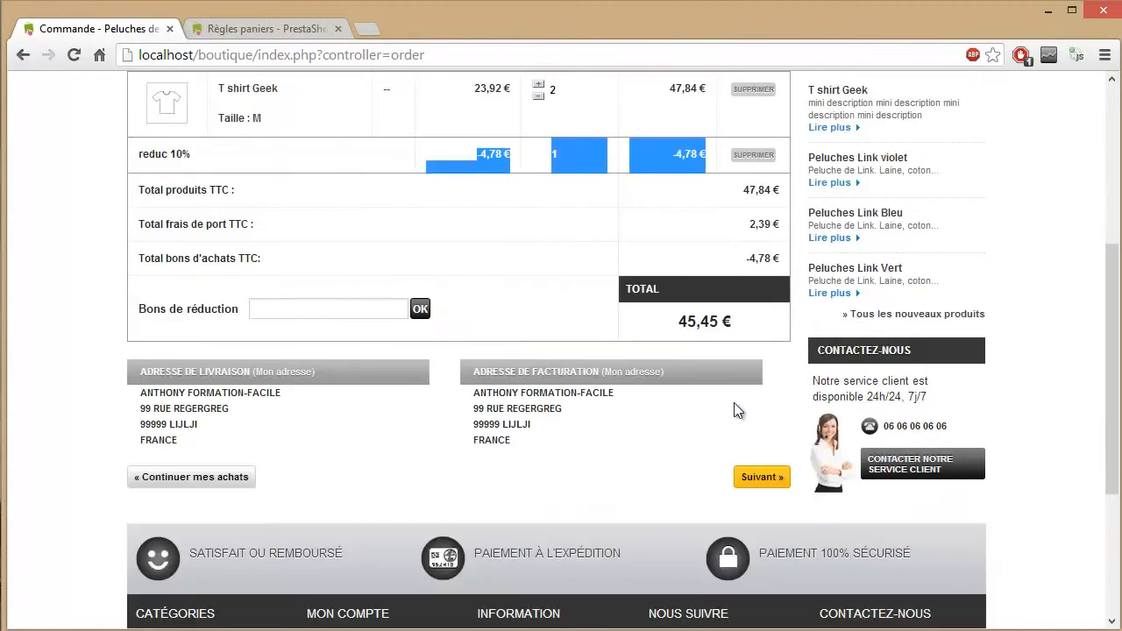
pyautogui.scroll(4, 689, 396)
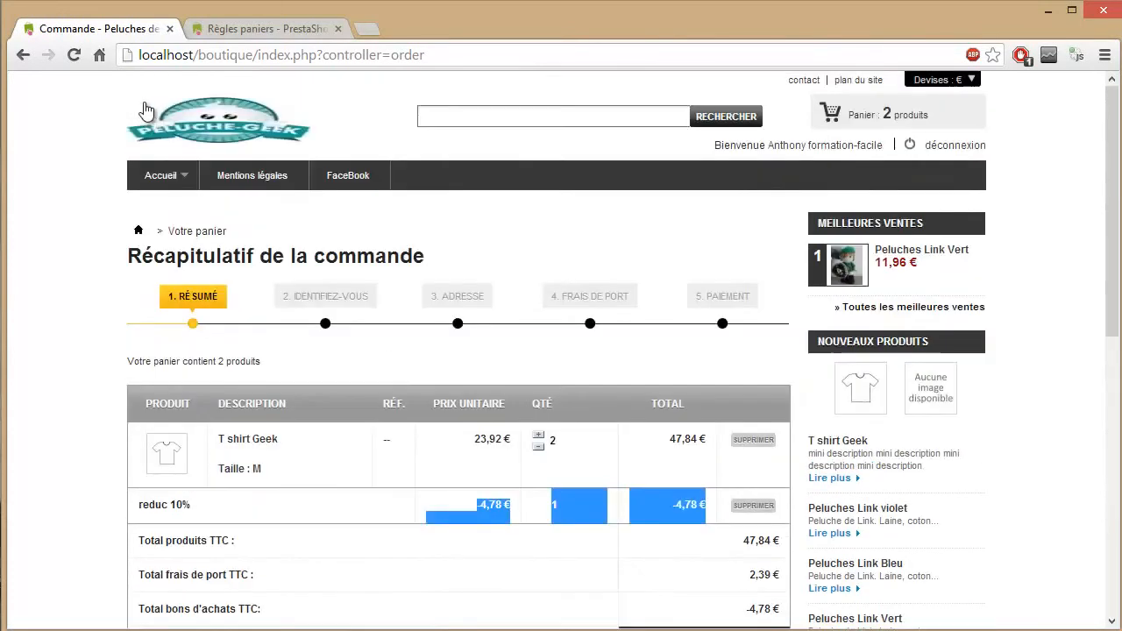
pyautogui.click(178, 127)
# In the back office, open the empty Règles de prix catalogue list and start a new rule
pyautogui.click(265, 28)
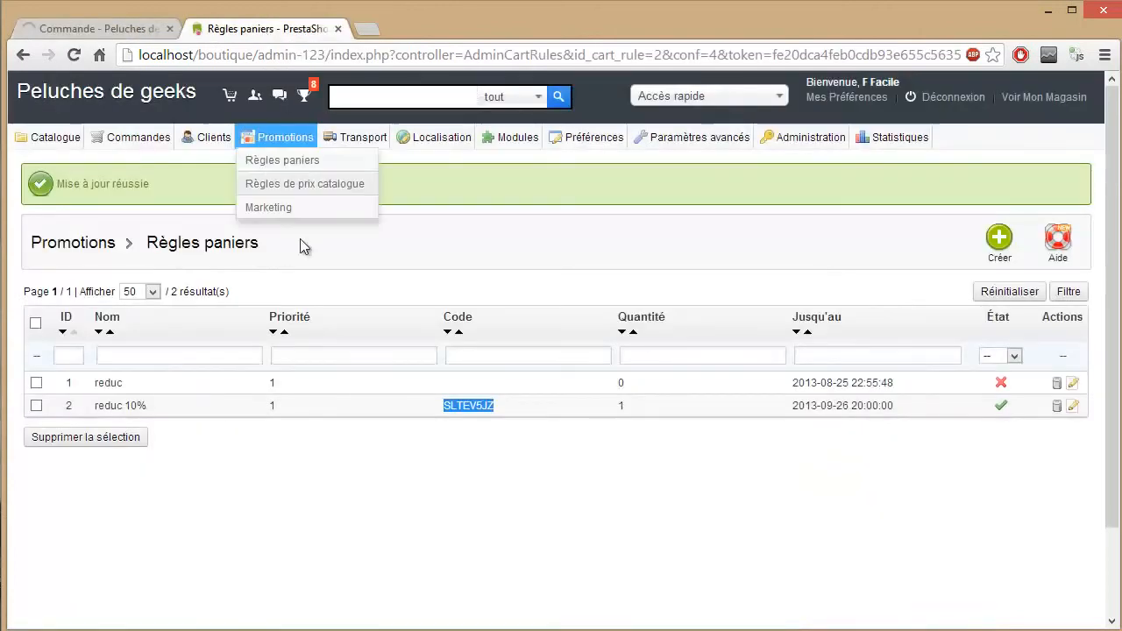
pyautogui.moveTo(267, 141)
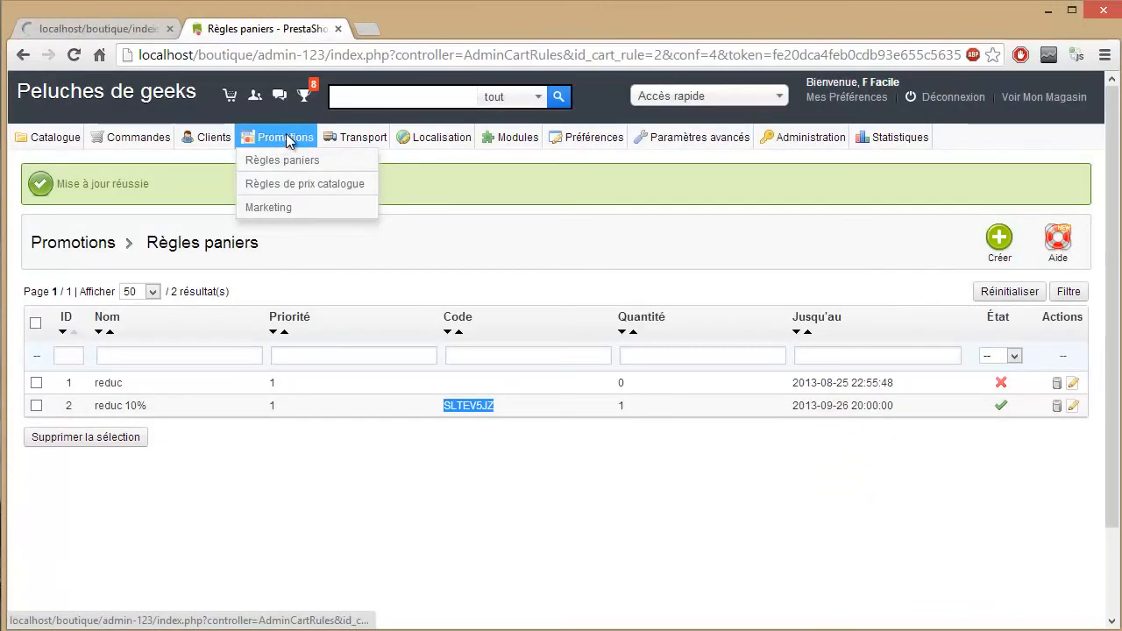
pyautogui.click(312, 195)
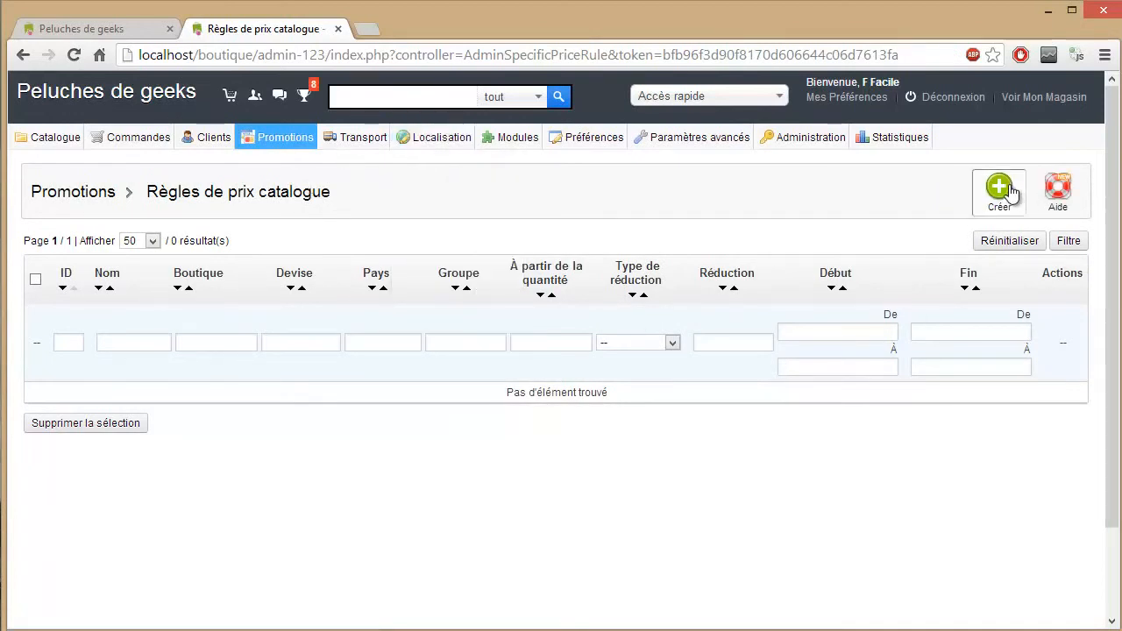
pyautogui.click(1008, 191)
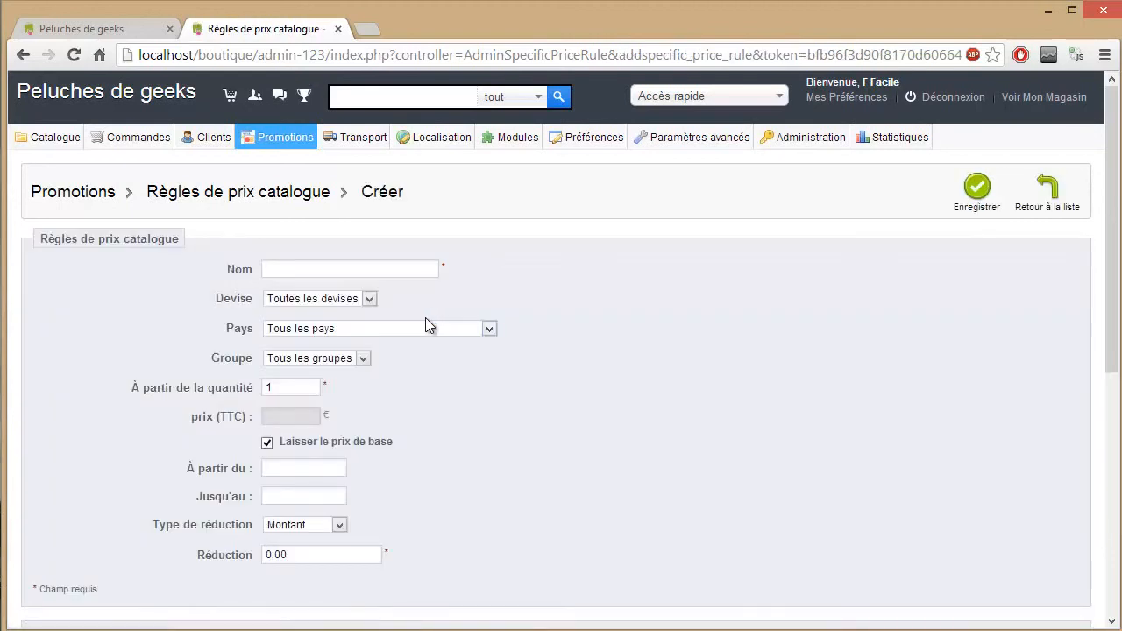
# Name the new catalogue price rule 'Promo été'
pyautogui.click(352, 270)
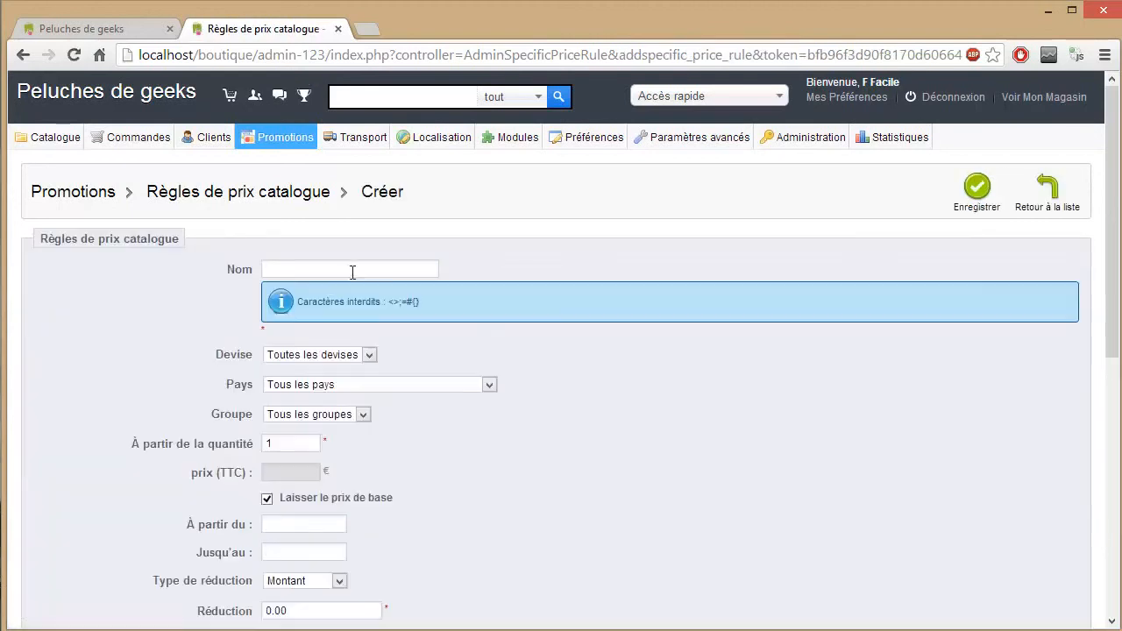
pyautogui.write('Promo été')
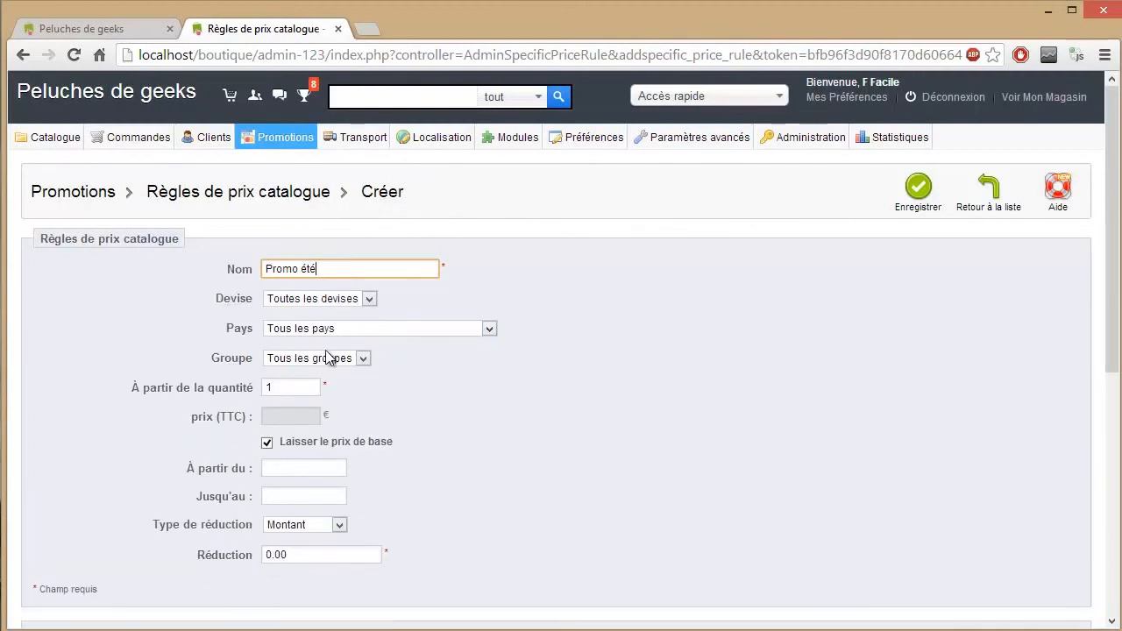
pyautogui.doubleClick(289, 387)
pyautogui.scroll(-2, 325, 413)
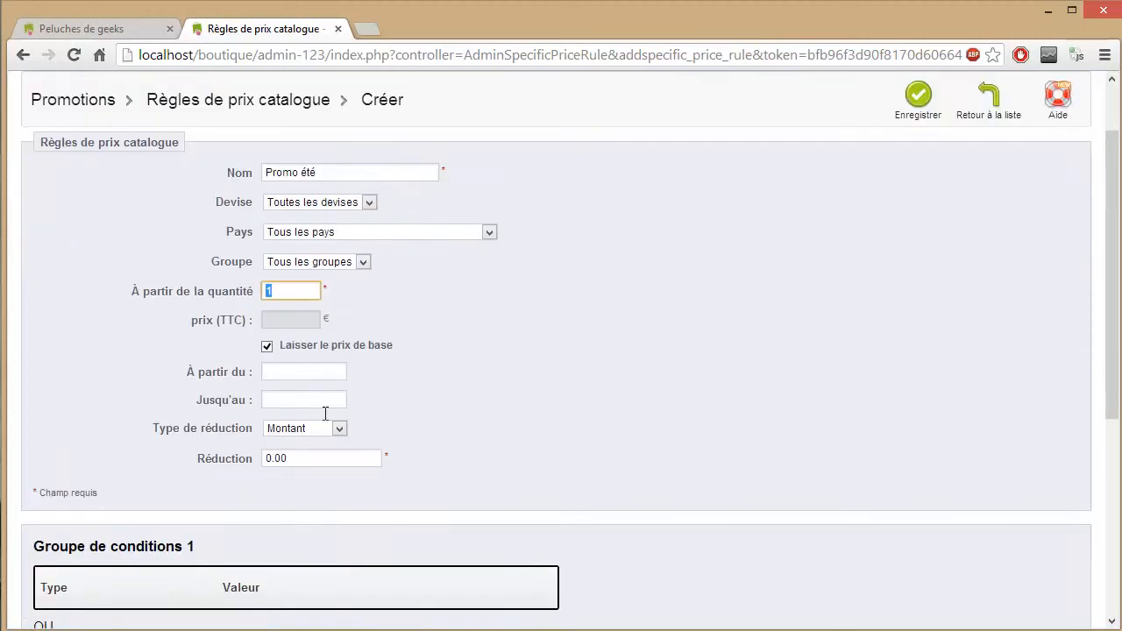
# Set the rule to run from 2013-08-26 to 2013-09-26
pyautogui.click(302, 370)
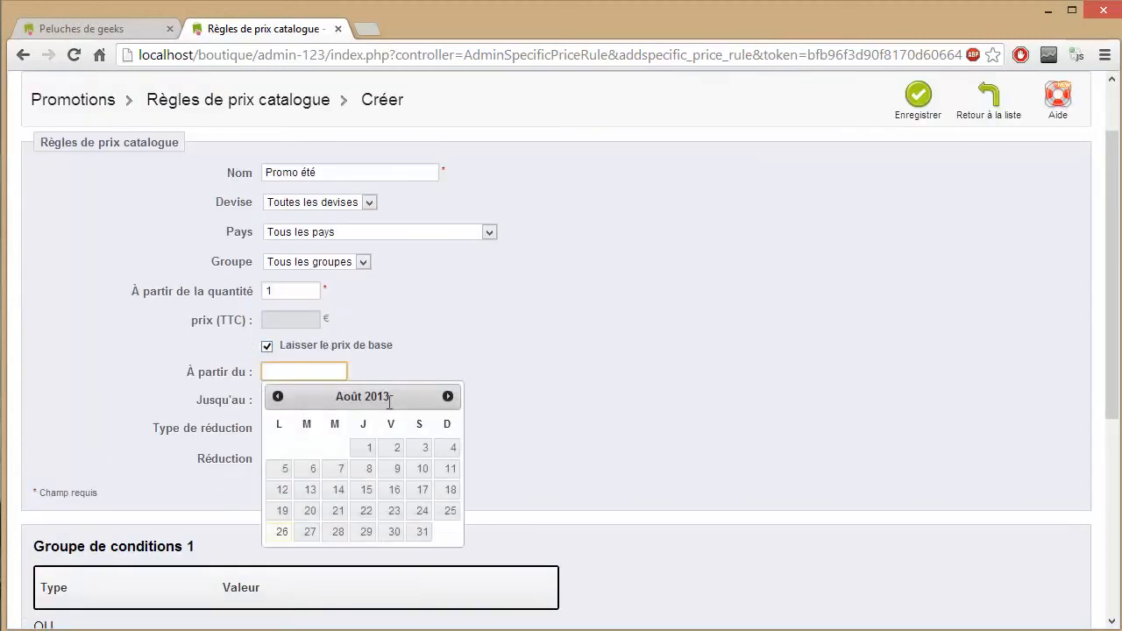
pyautogui.click(285, 533)
pyautogui.click(313, 401)
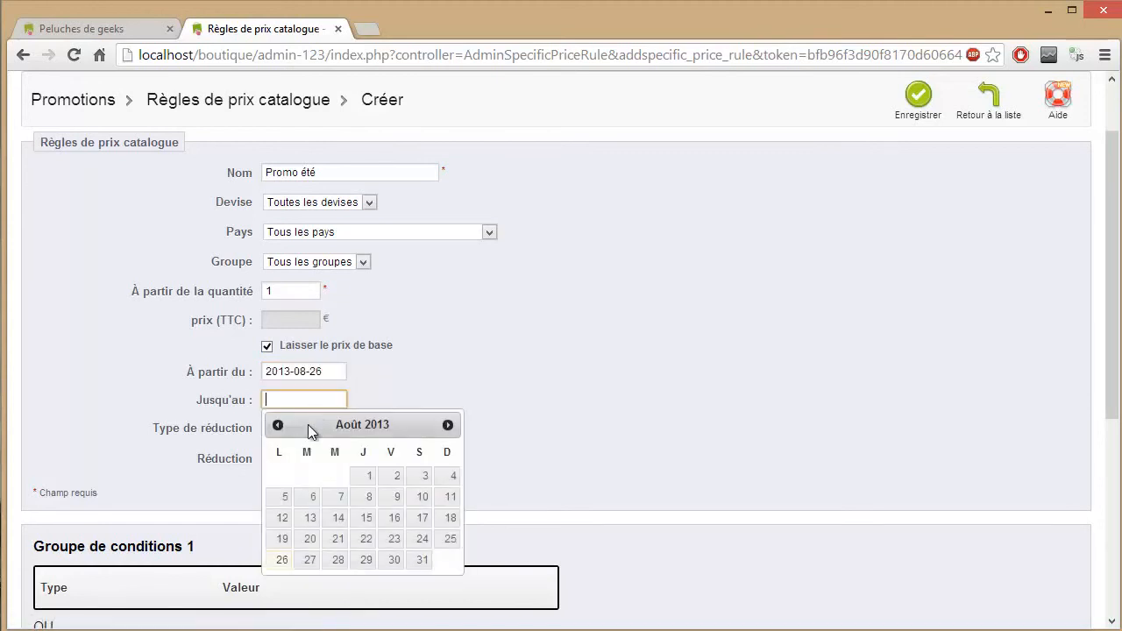
pyautogui.click(448, 425)
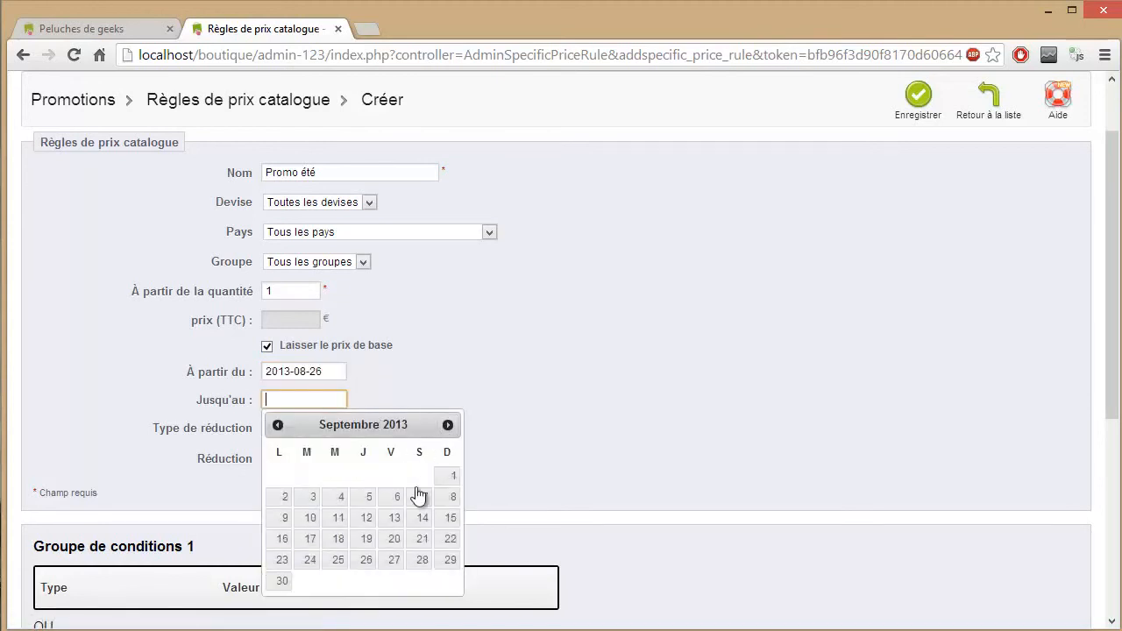
pyautogui.click(367, 561)
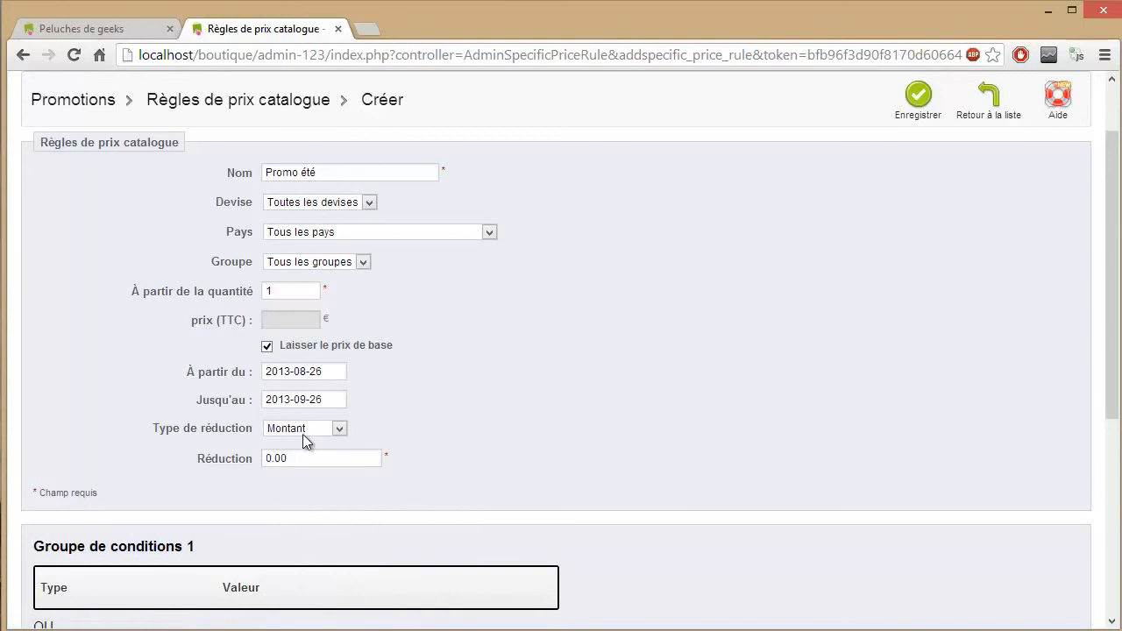
# Make the reduction a percentage of 15
pyautogui.click(307, 427)
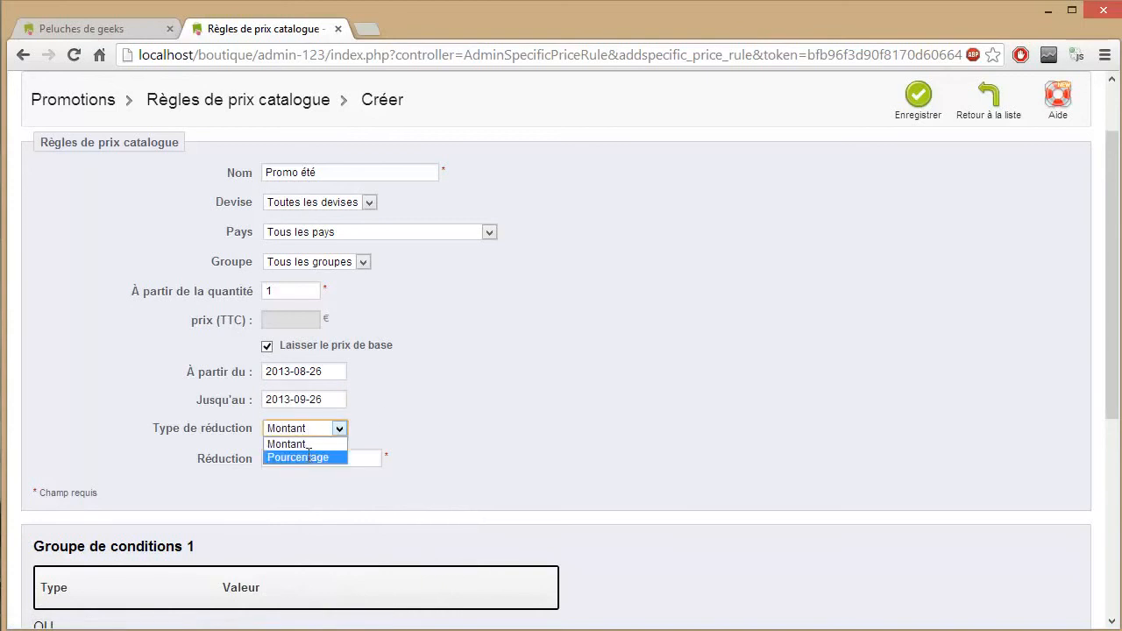
pyautogui.click(303, 456)
pyautogui.moveTo(333, 460); pyautogui.dragTo(264, 456)
pyautogui.write('15')
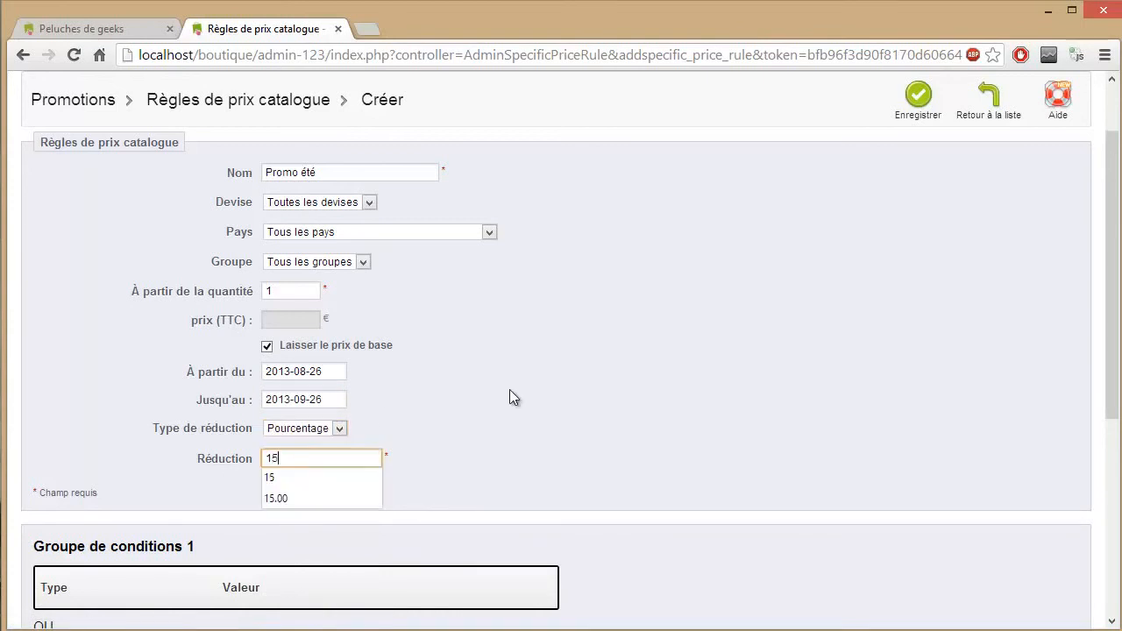
pyautogui.click(494, 395)
pyautogui.scroll(-1, 488, 408)
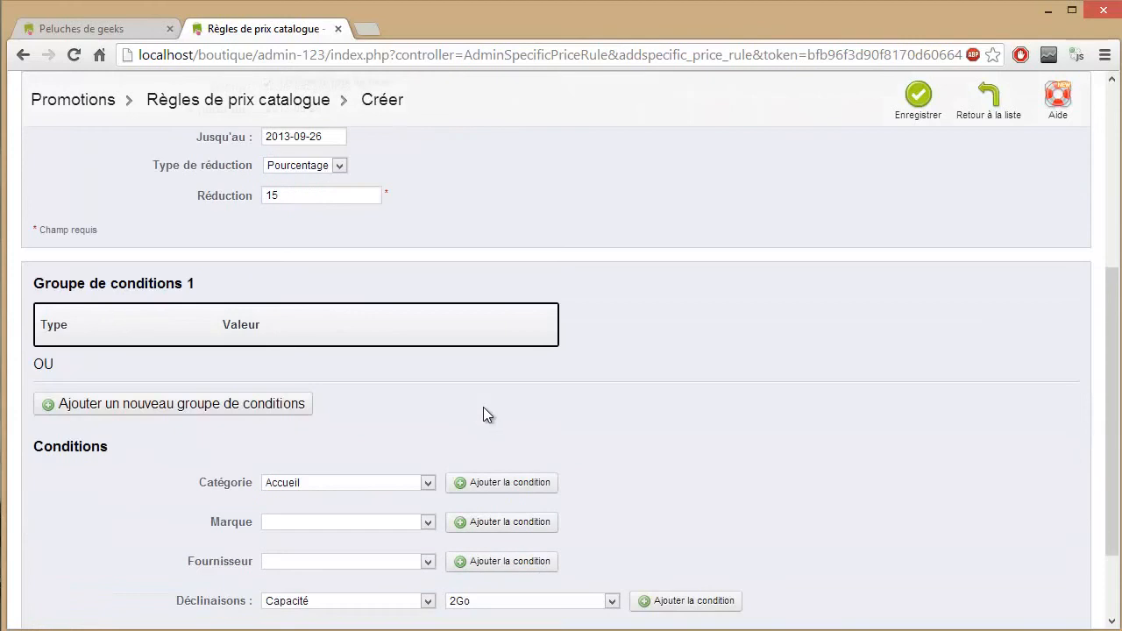
# Add a Peluches Zelda category condition to Promo été and save the rule
pyautogui.scroll(4, 394, 363)
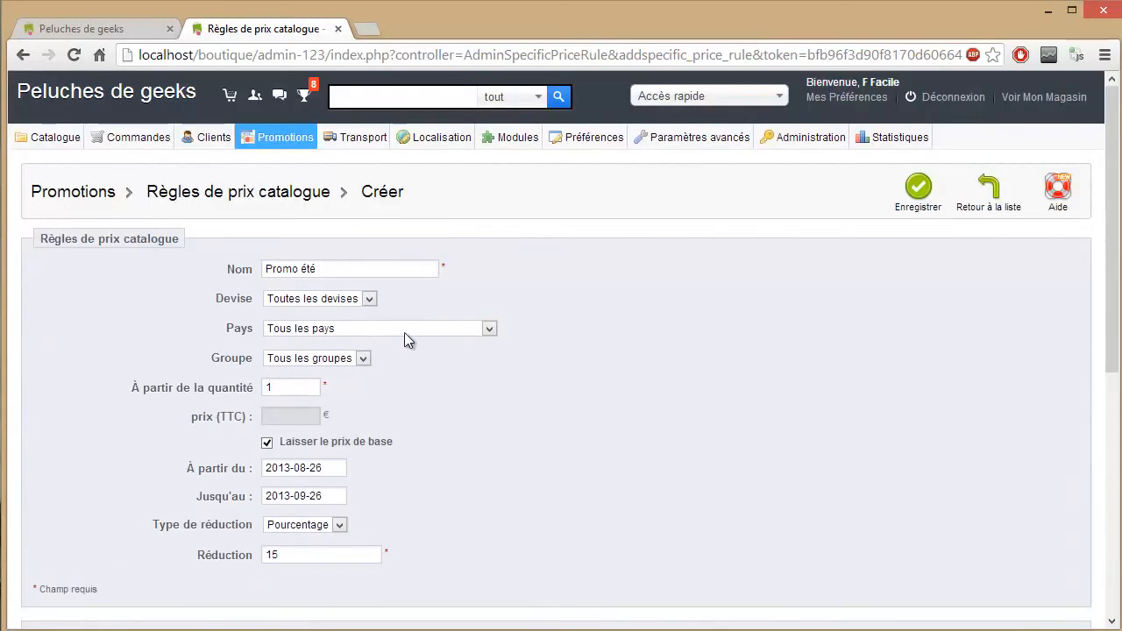
pyautogui.scroll(-1, 408, 332)
pyautogui.scroll(-2, 419, 326)
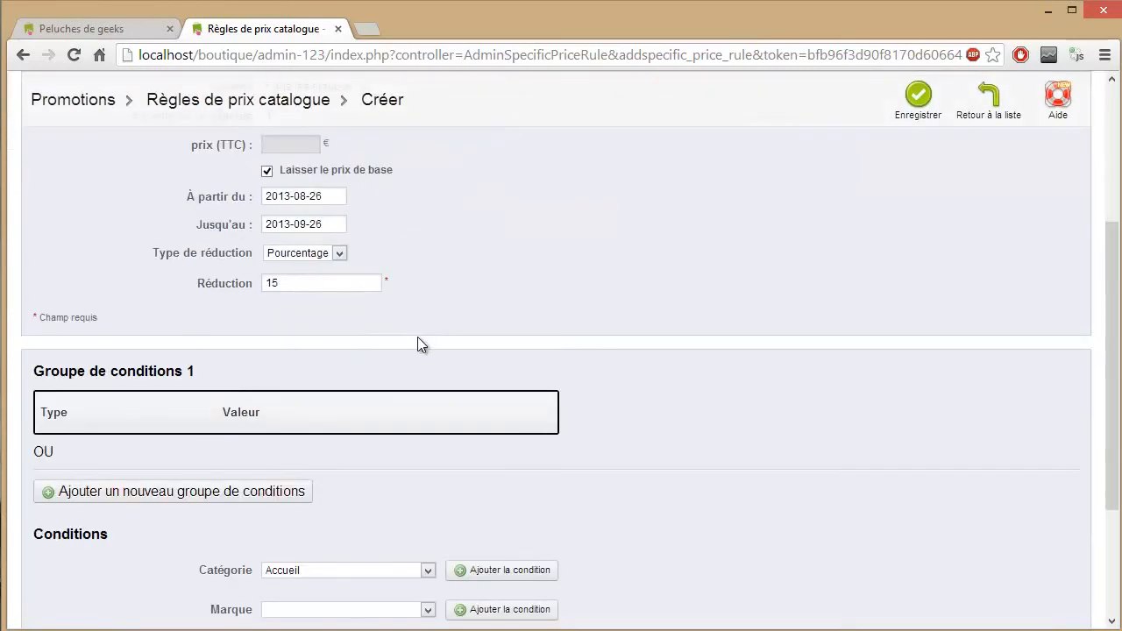
pyautogui.scroll(-2, 415, 345)
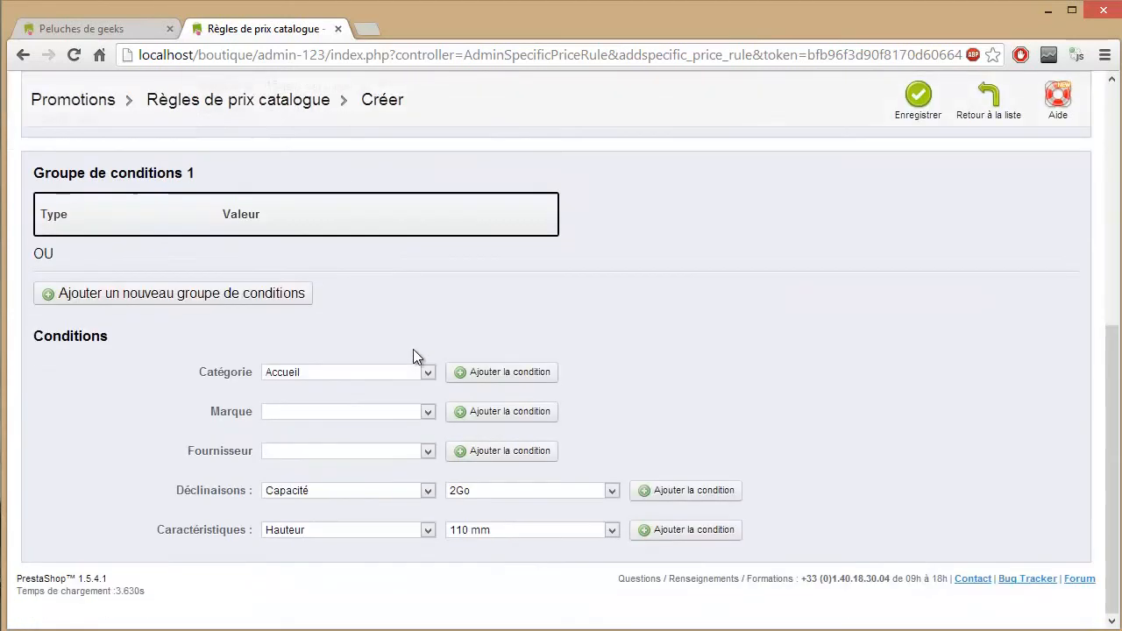
pyautogui.click(318, 375)
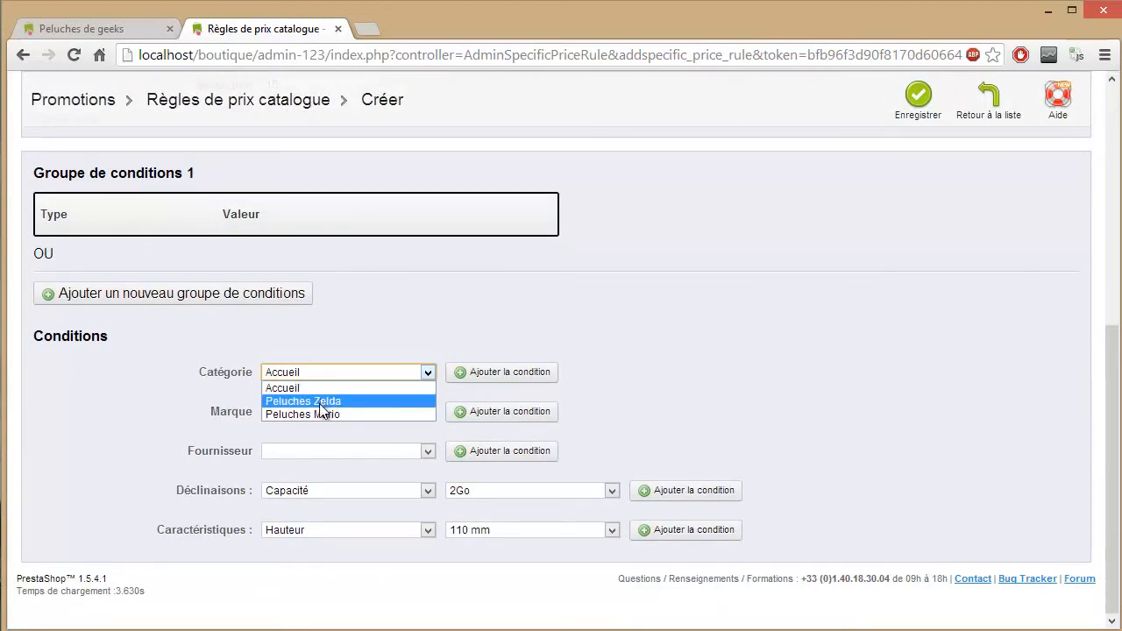
pyautogui.click(319, 402)
pyautogui.click(478, 377)
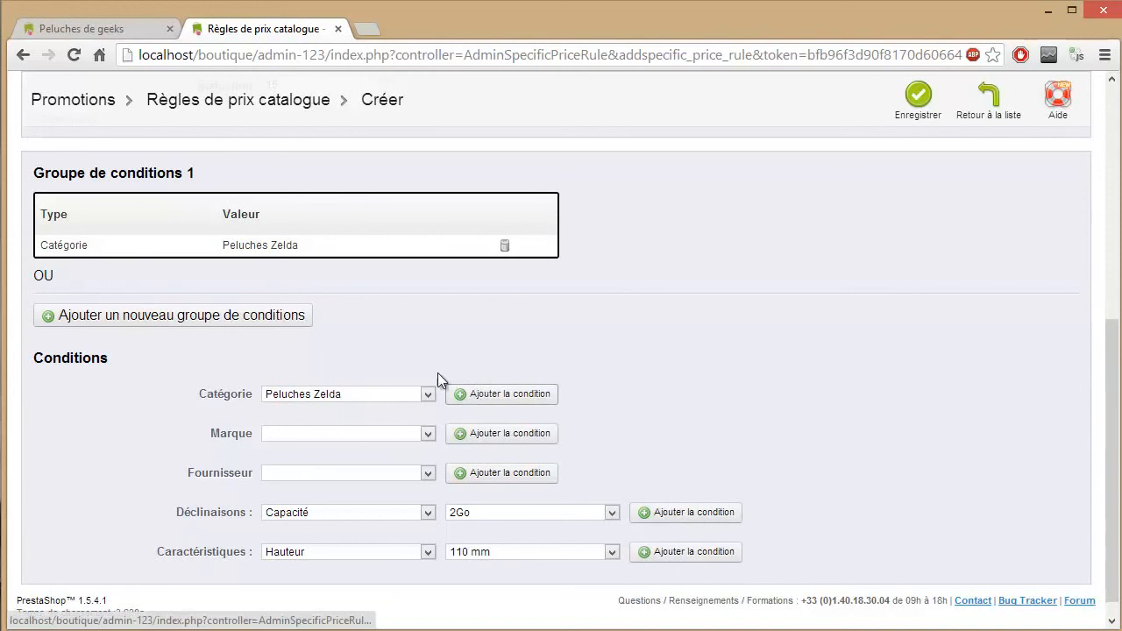
pyautogui.scroll(-1, 659, 399)
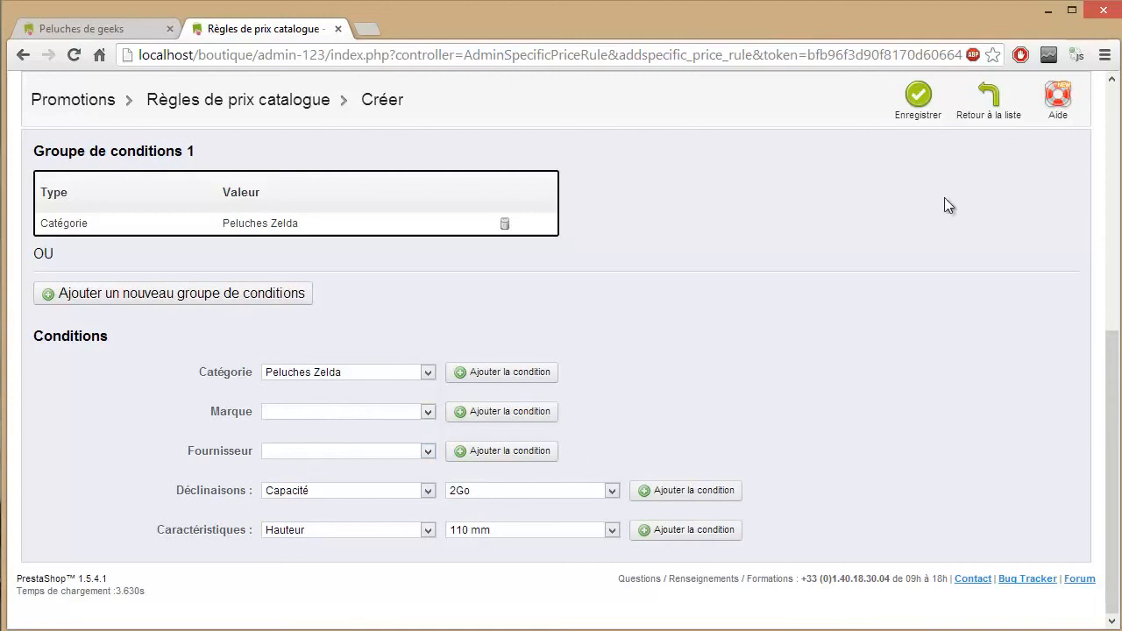
pyautogui.click(918, 98)
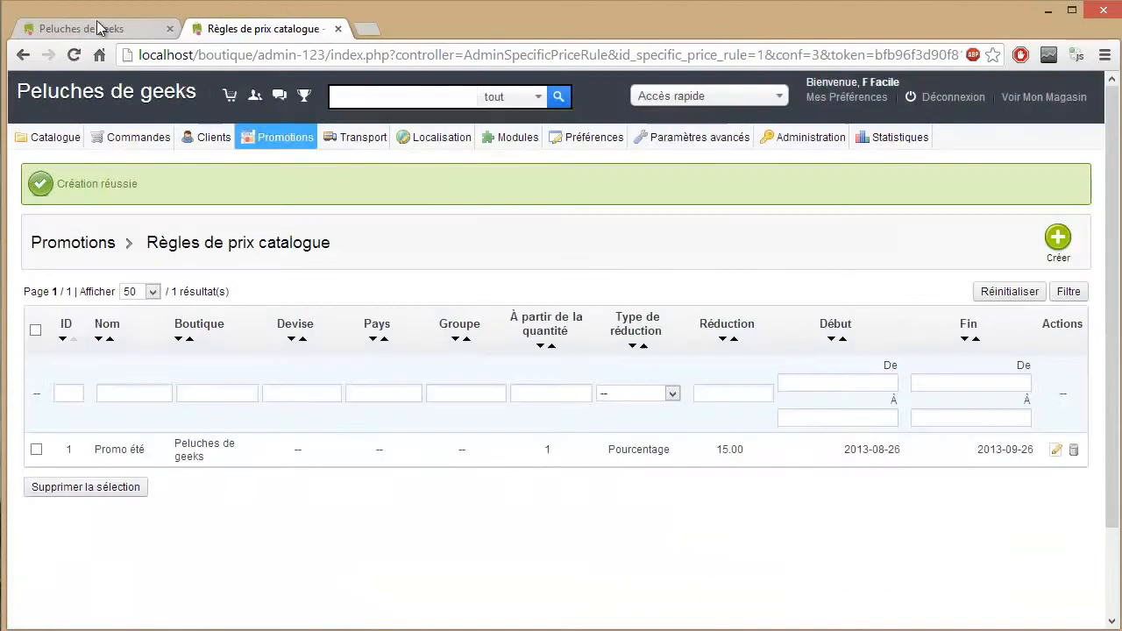
# Reload the storefront and open all promotions, listing Link violet and Link Bleu at 10,17 €
pyautogui.click(96, 33)
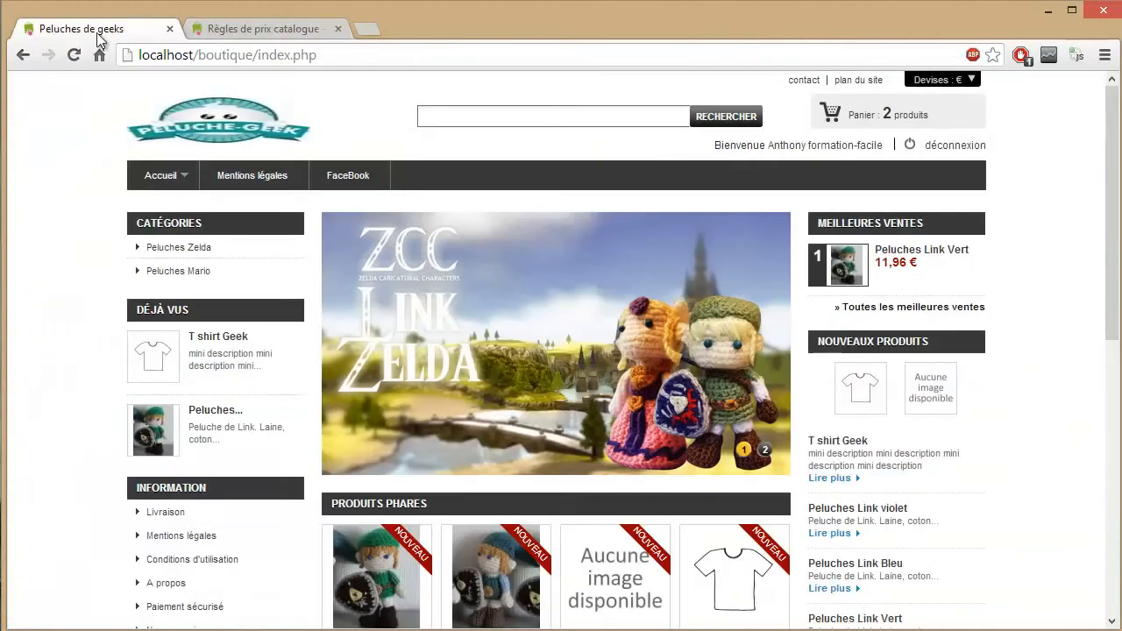
pyautogui.click(75, 58)
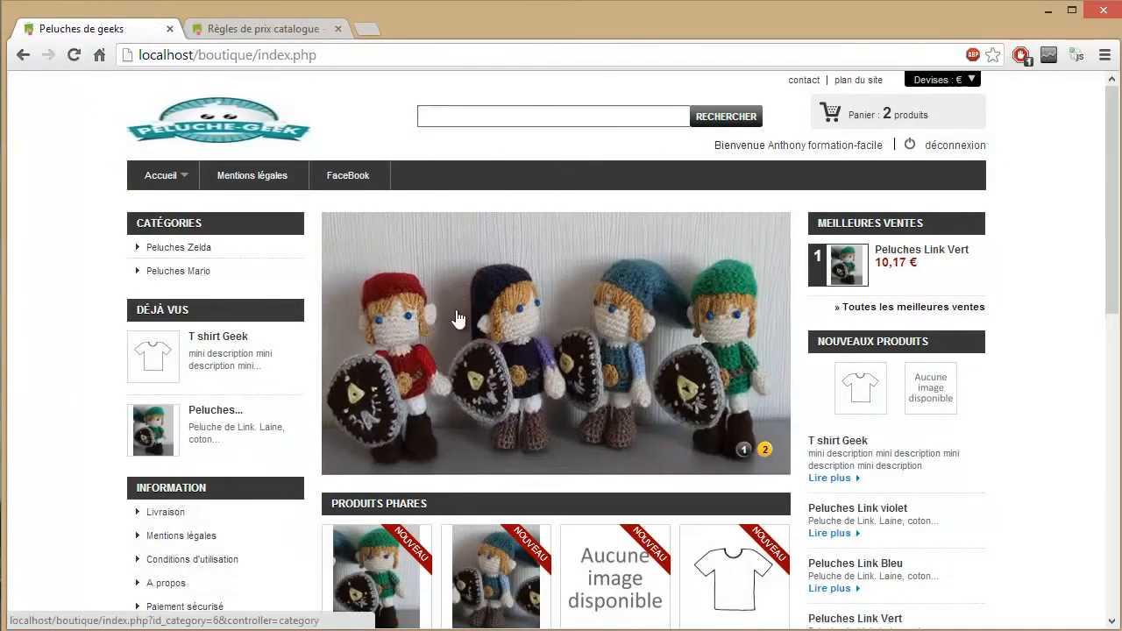
pyautogui.scroll(-2, 990, 254)
pyautogui.scroll(2, 910, 282)
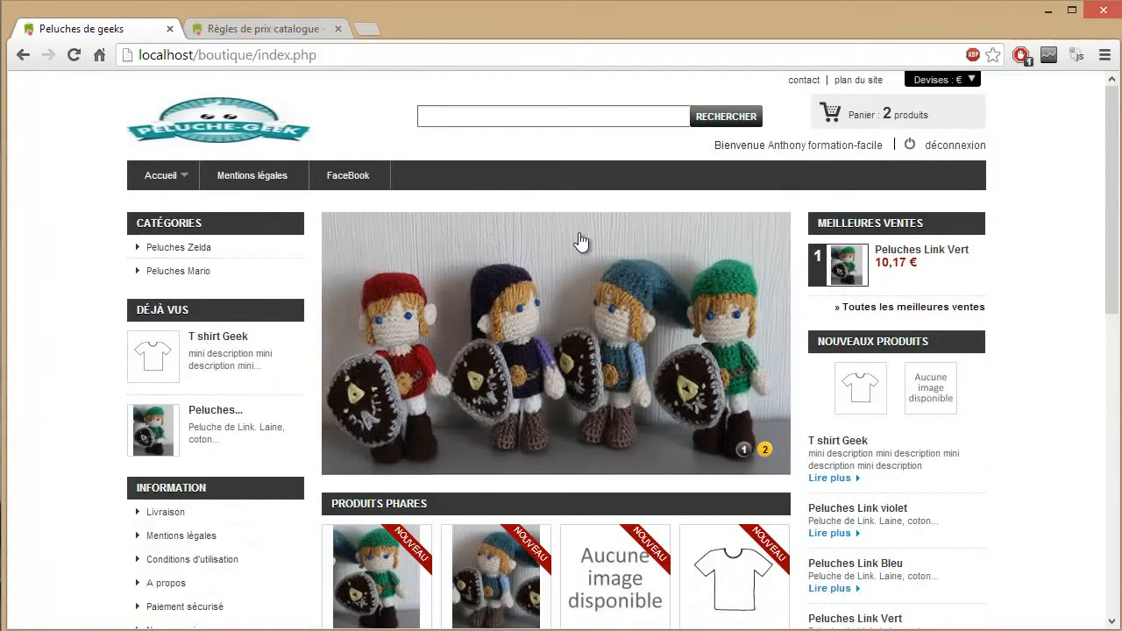
pyautogui.scroll(-5, 569, 236)
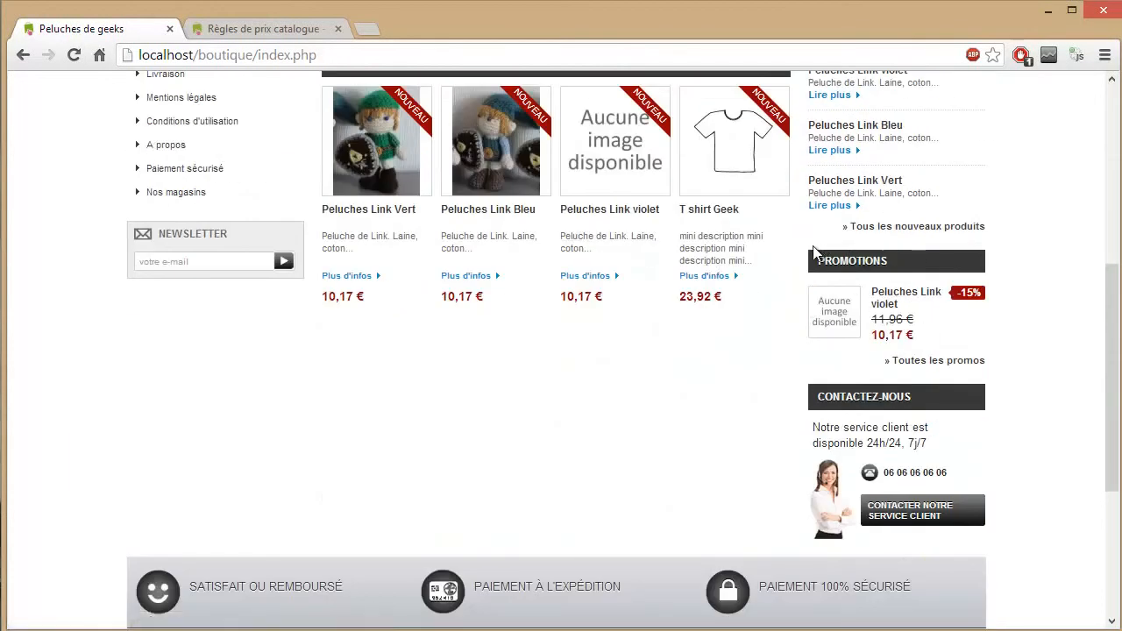
pyautogui.moveTo(851, 281); pyautogui.dragTo(1038, 315)
pyautogui.click(1038, 315)
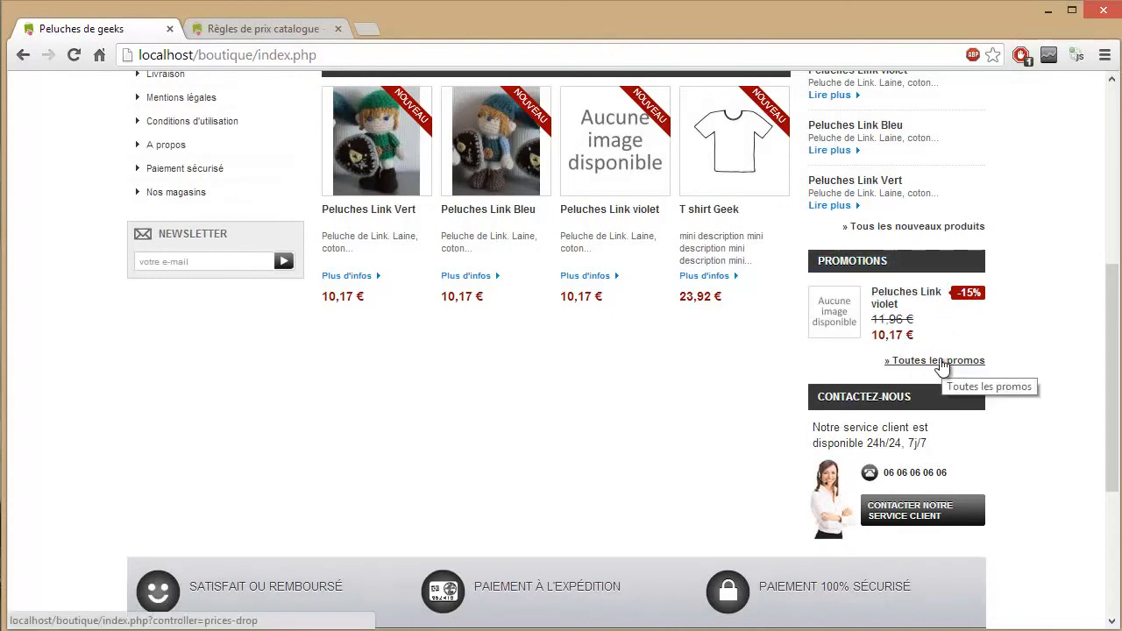
pyautogui.click(939, 363)
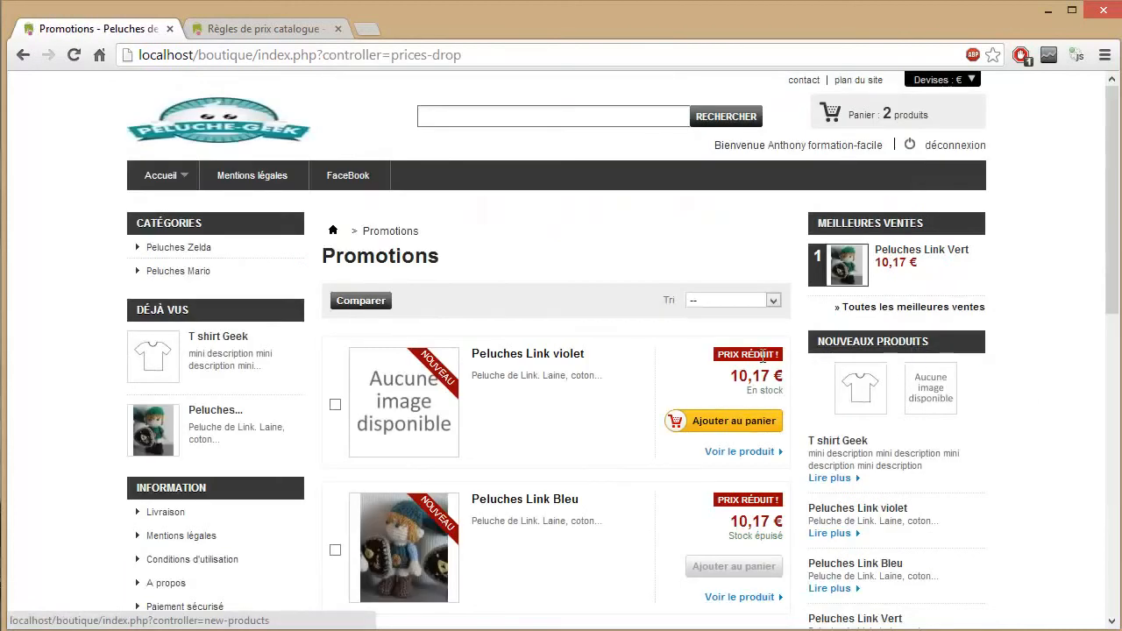
# Confirm Peluches Link Bleu costs 10,17 € instead of 11,96 €, then return to the price rules admin
pyautogui.scroll(-3, 754, 373)
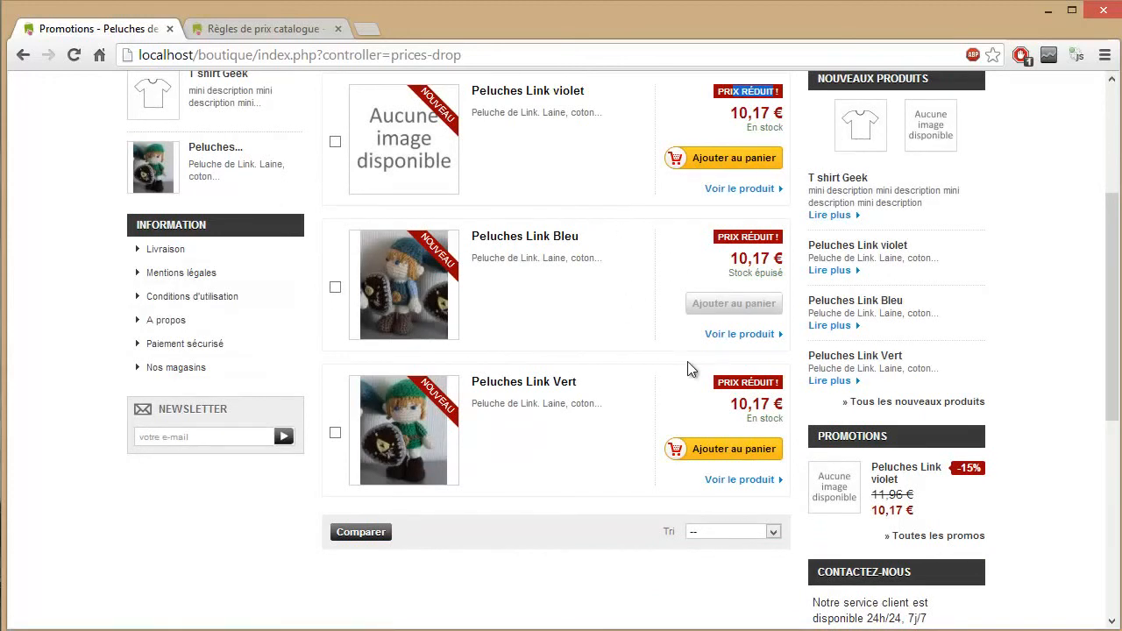
pyautogui.click(396, 309)
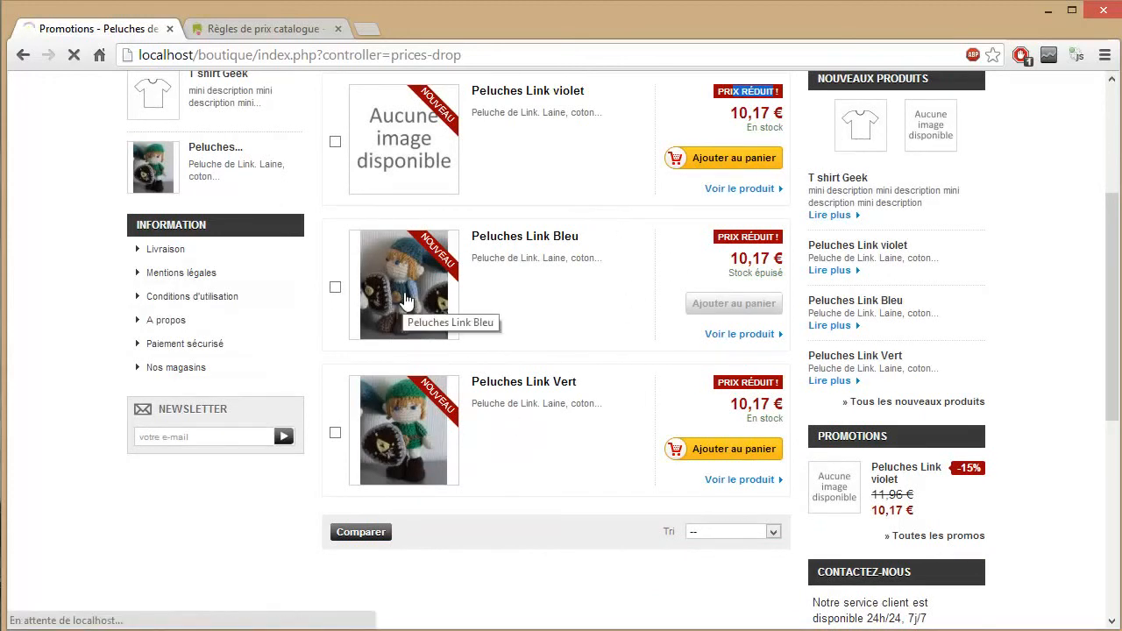
pyautogui.scroll(-4, 413, 298)
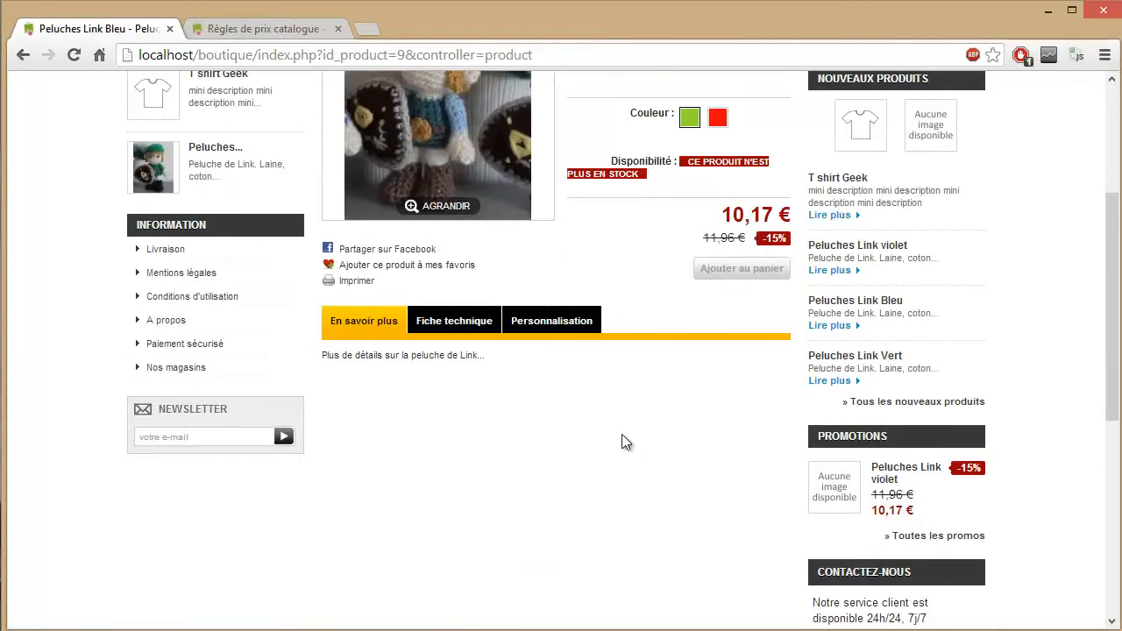
pyautogui.scroll(2, 621, 434)
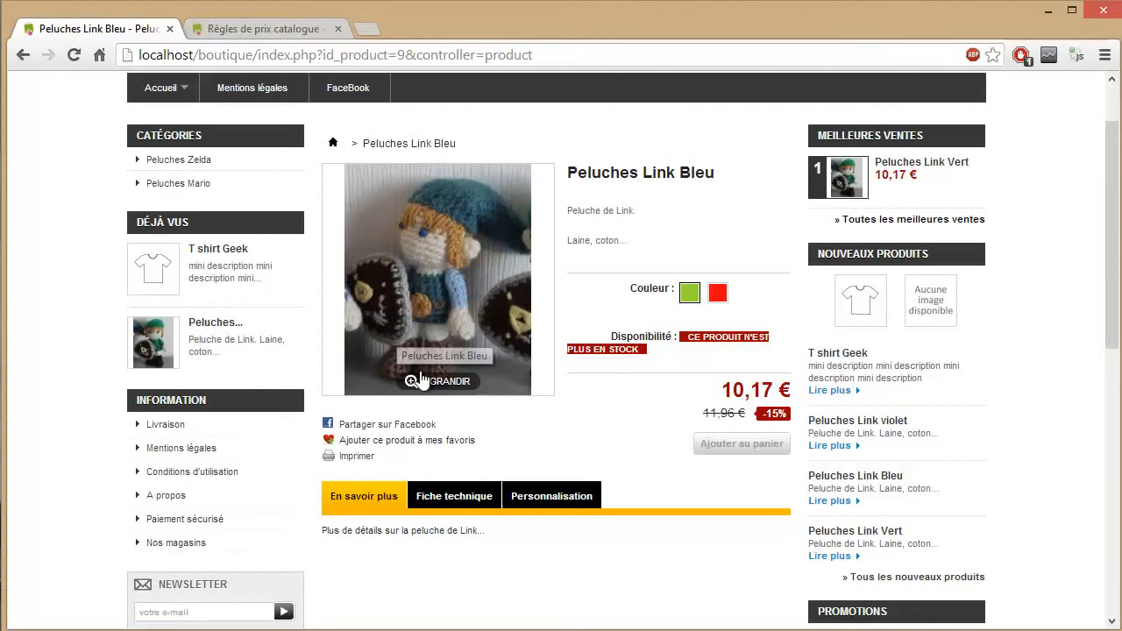
pyautogui.scroll(1, 432, 367)
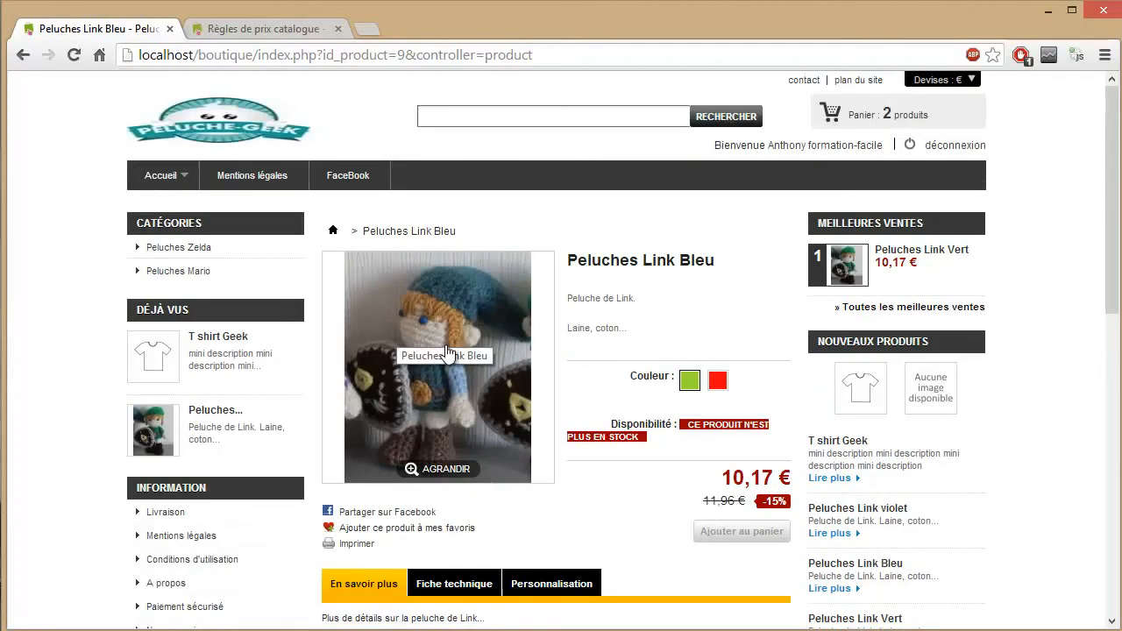
pyautogui.scroll(-2, 492, 359)
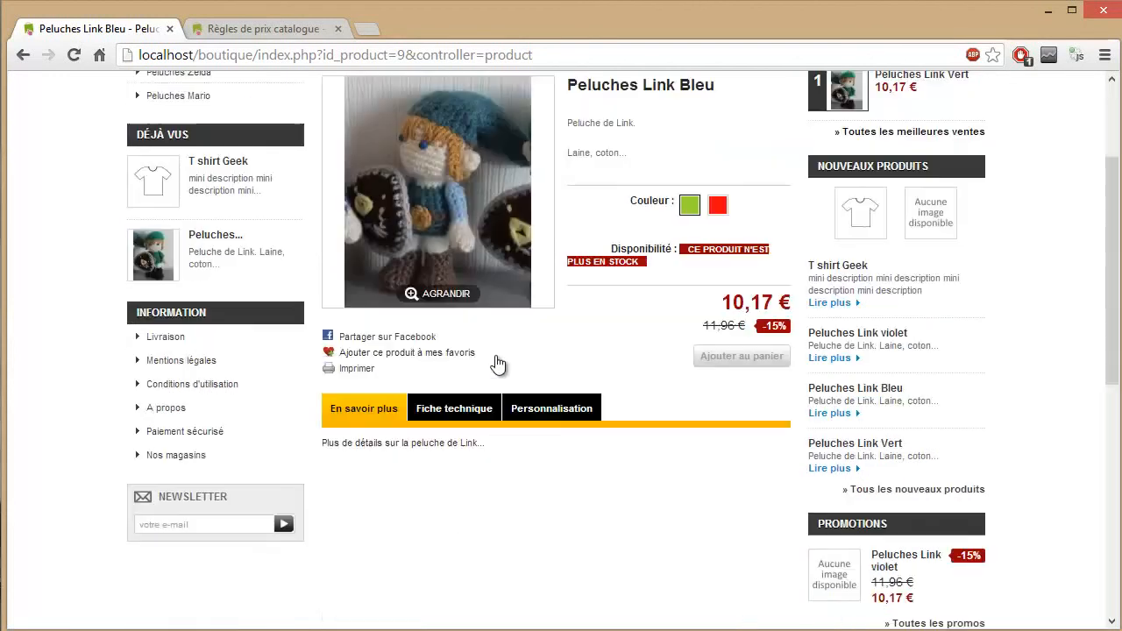
pyautogui.scroll(2, 413, 316)
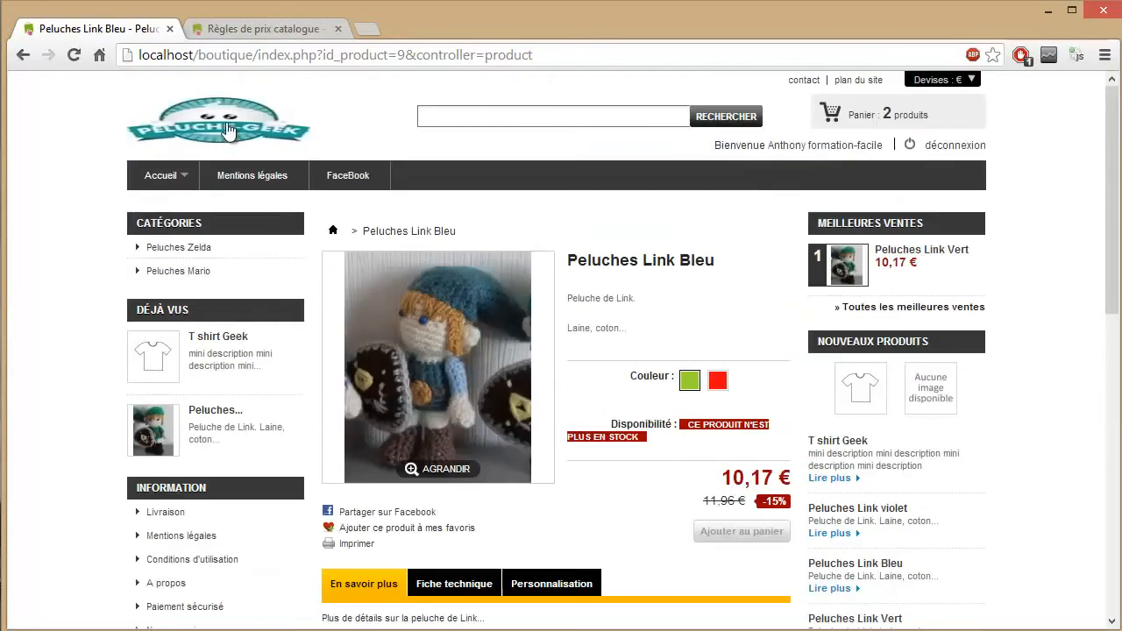
pyautogui.click(250, 29)
# Open Promotions > Marketing to browse modules like Google Adwords and Programme de fidélité
pyautogui.moveTo(254, 139)
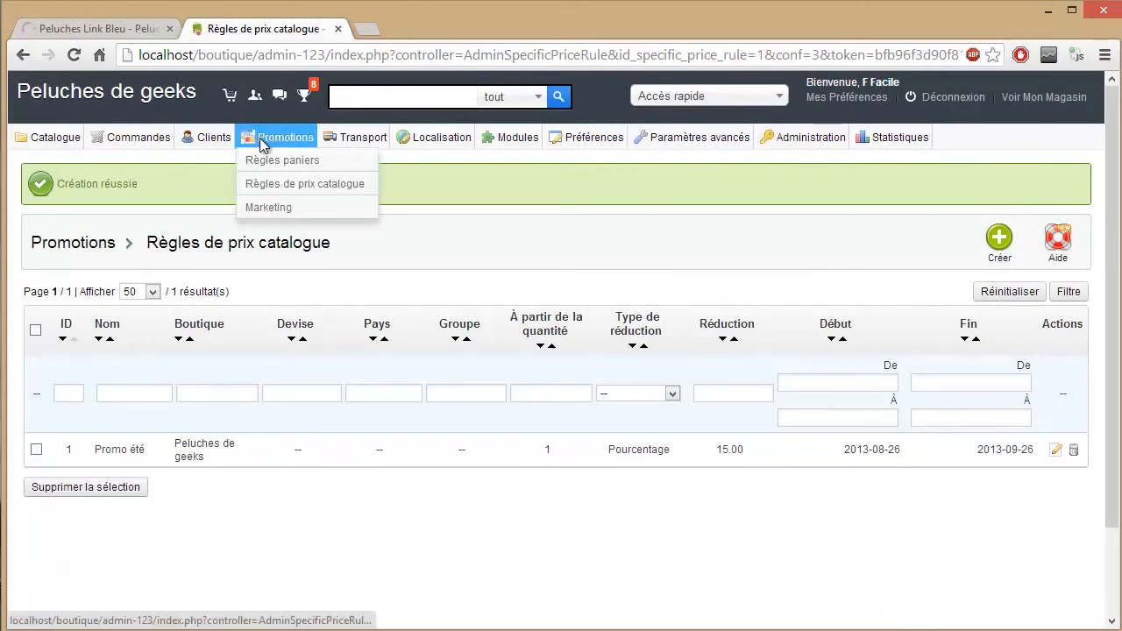
pyautogui.click(300, 206)
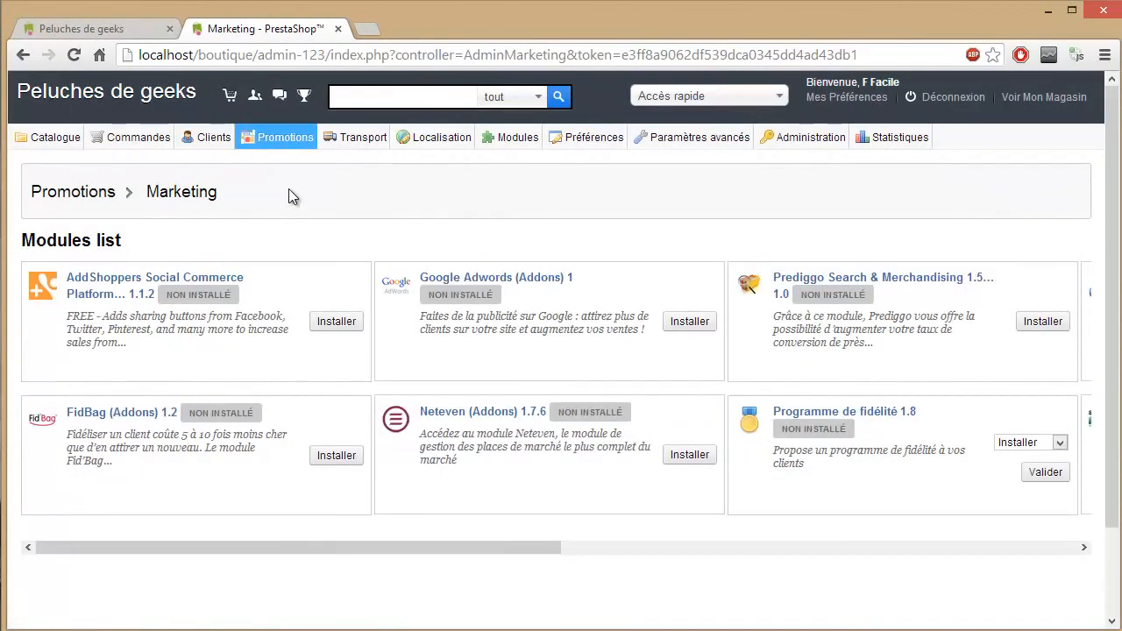
pyautogui.moveTo(279, 149)
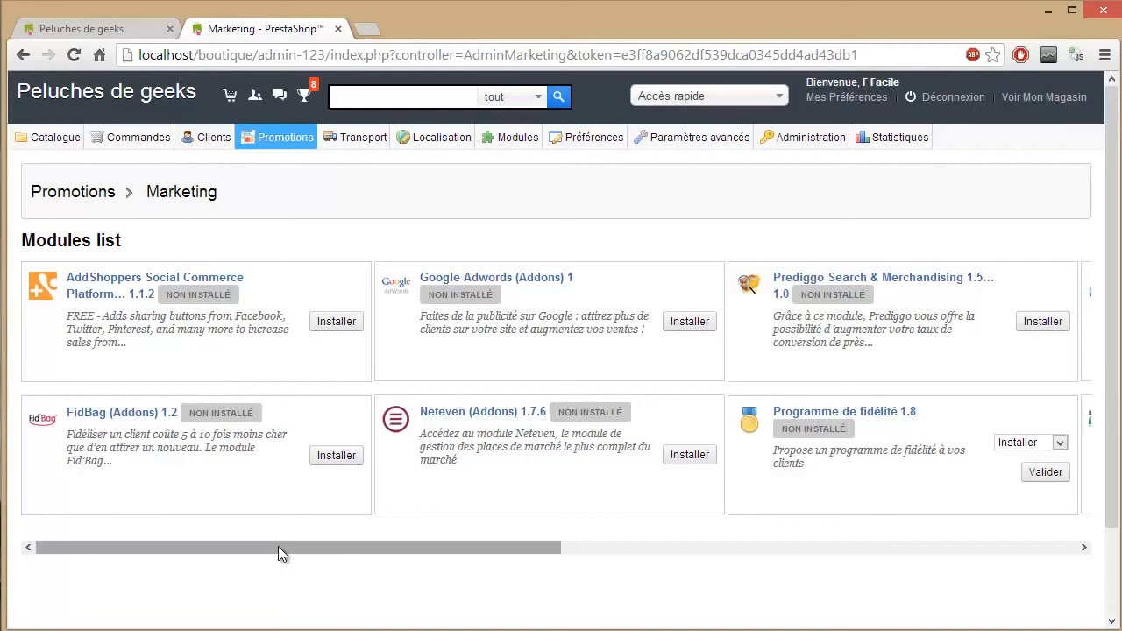
pyautogui.moveTo(278, 544); pyautogui.dragTo(369, 442)
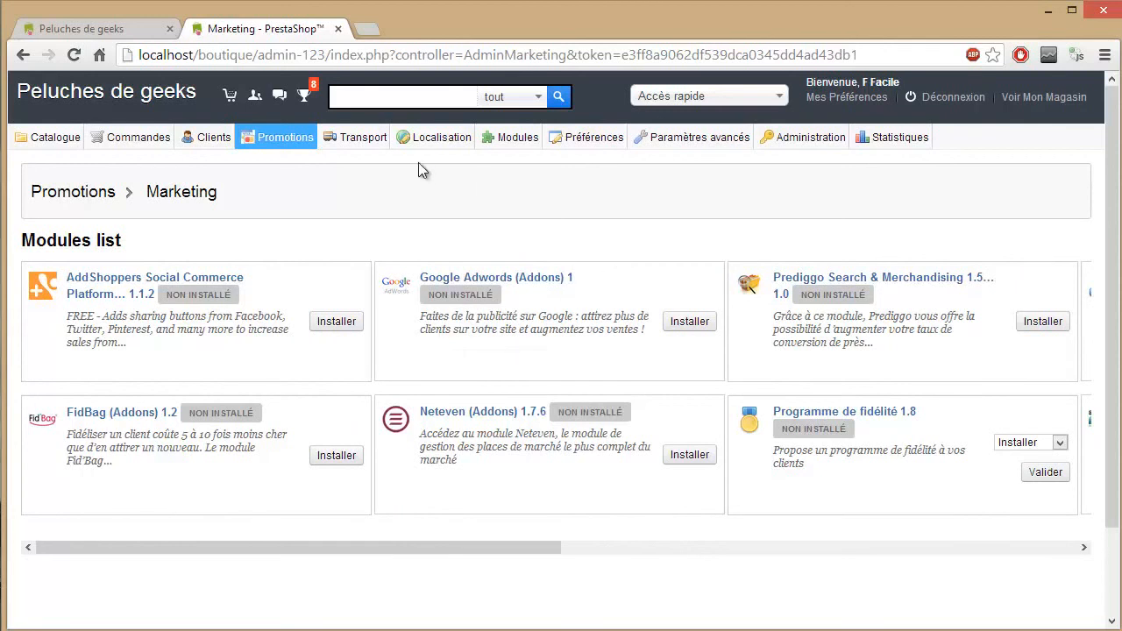
pyautogui.moveTo(511, 138)
pyautogui.click(114, 34)
pyautogui.scroll(-5, 806, 465)
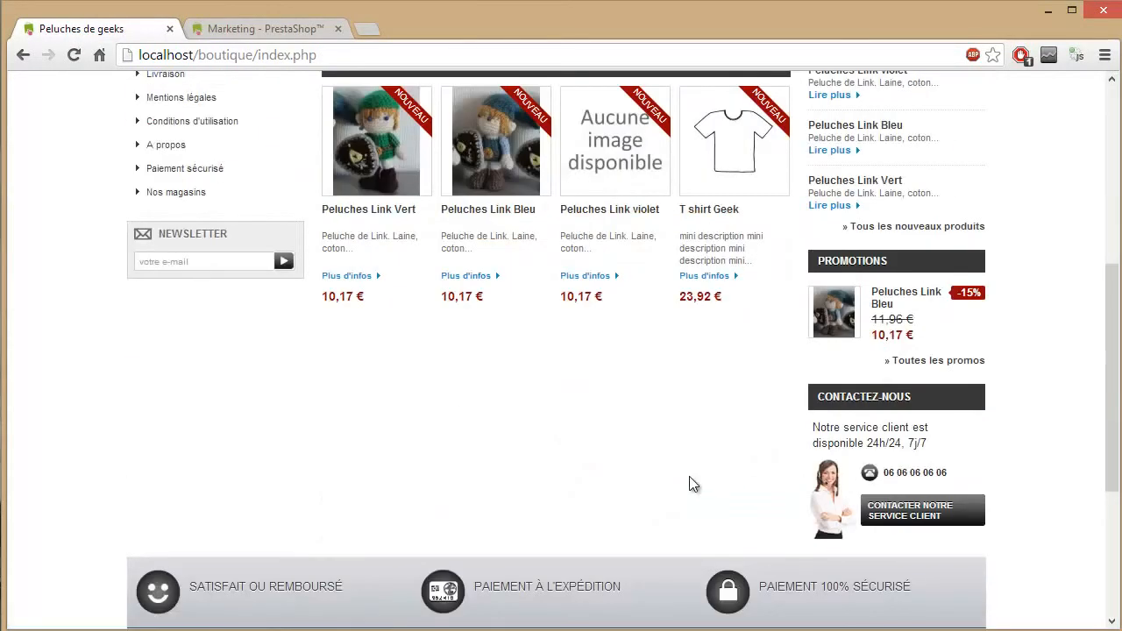
pyautogui.scroll(5, 692, 484)
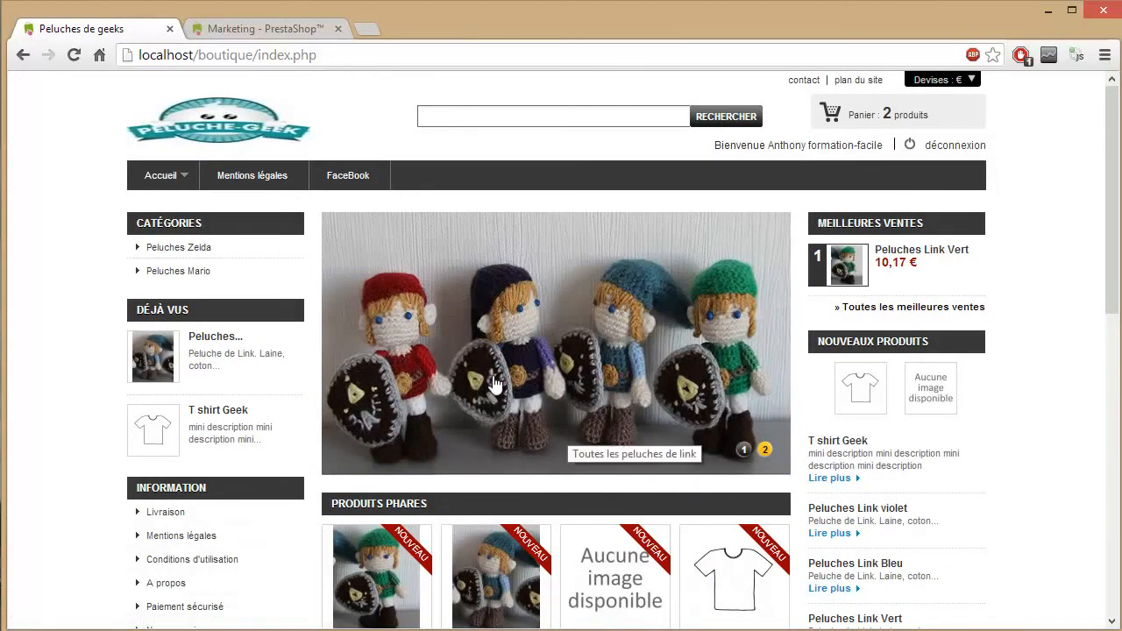
pyautogui.scroll(-2, 493, 384)
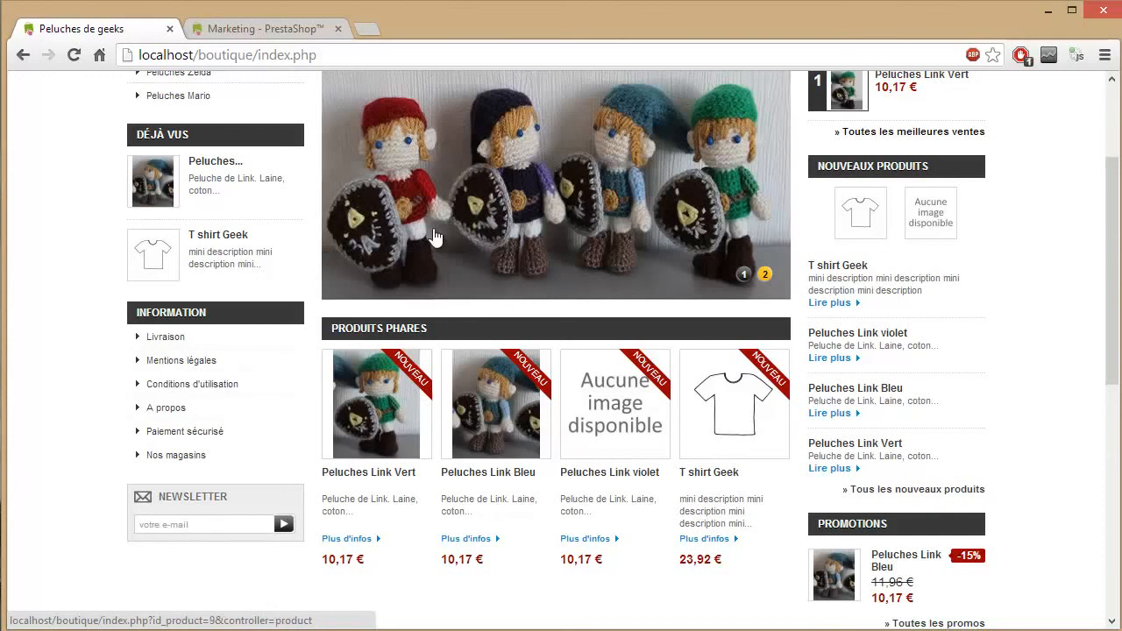
pyautogui.scroll(-1, 907, 454)
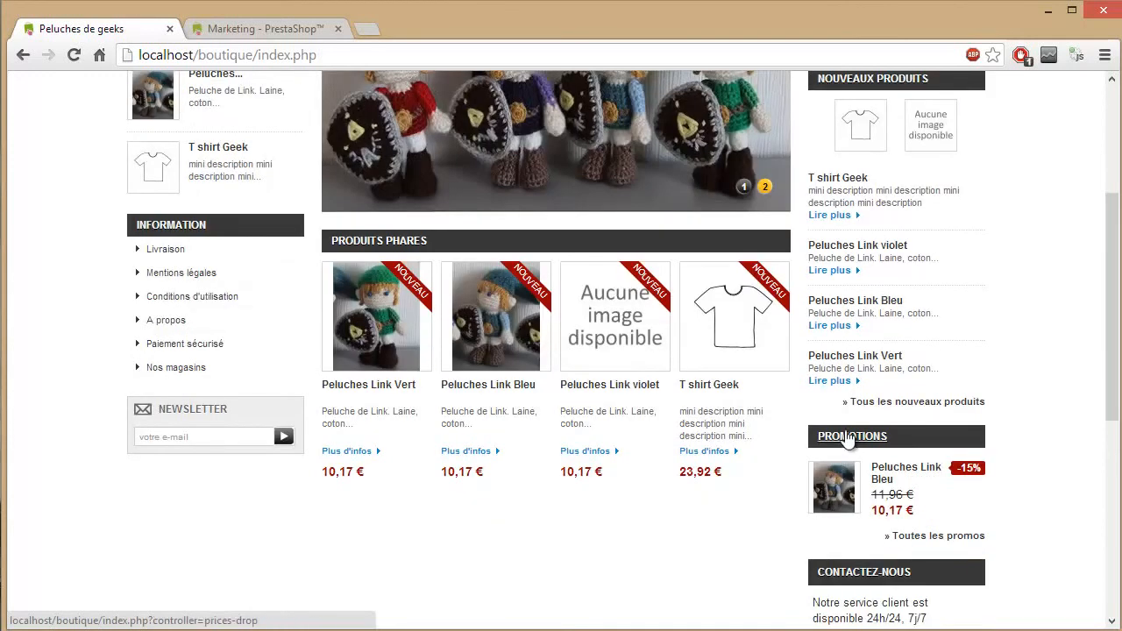
pyautogui.click(265, 27)
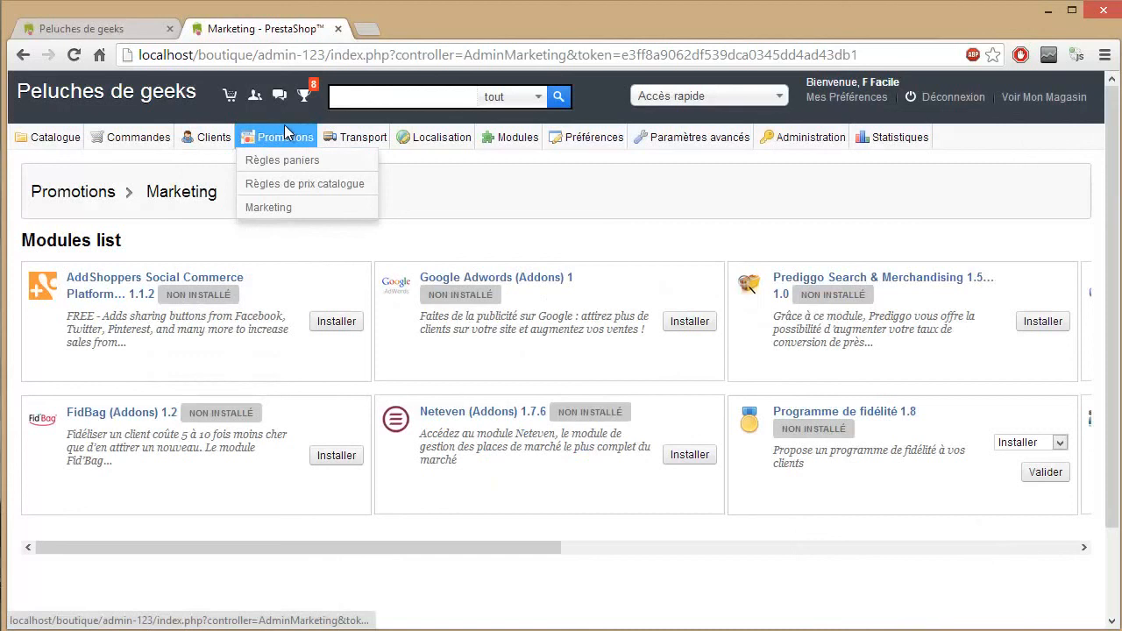
pyautogui.moveTo(211, 132)
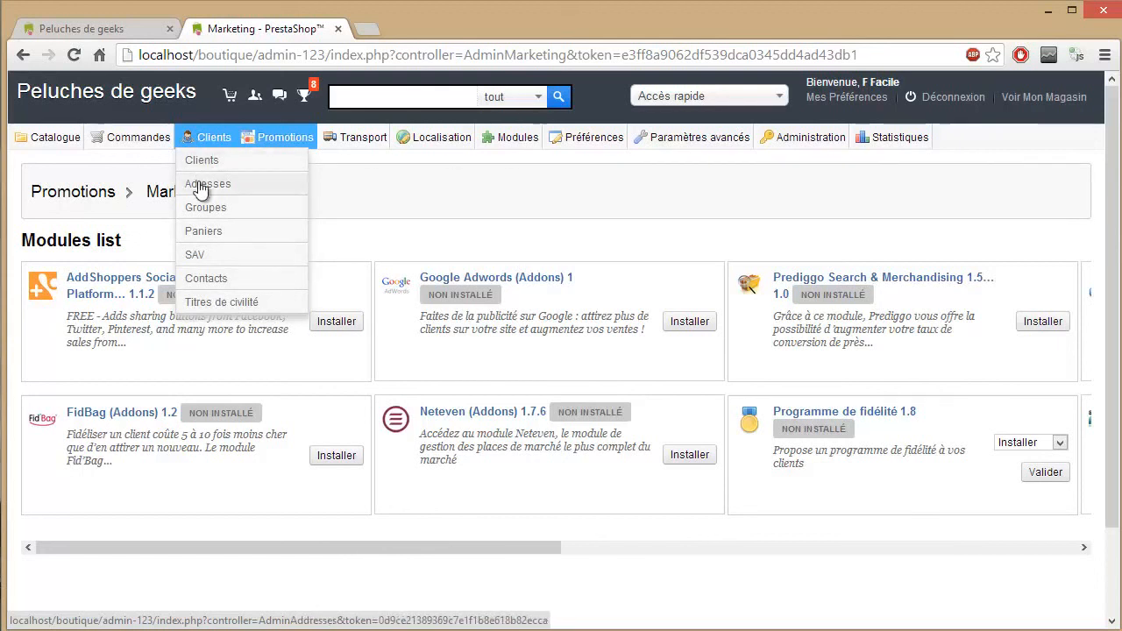
pyautogui.moveTo(123, 138)
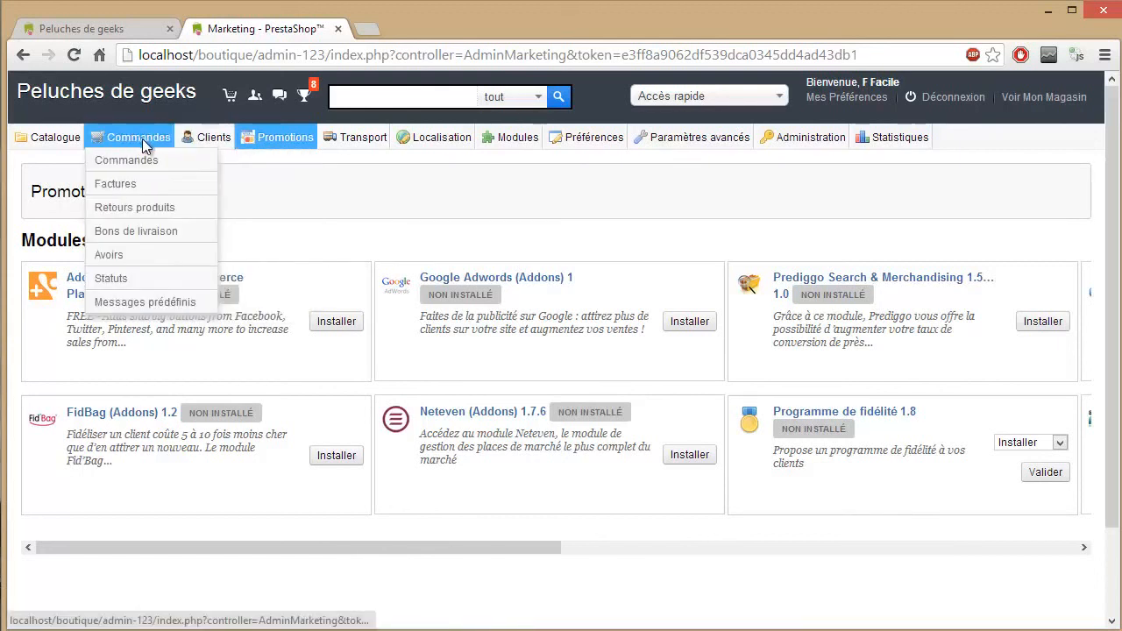